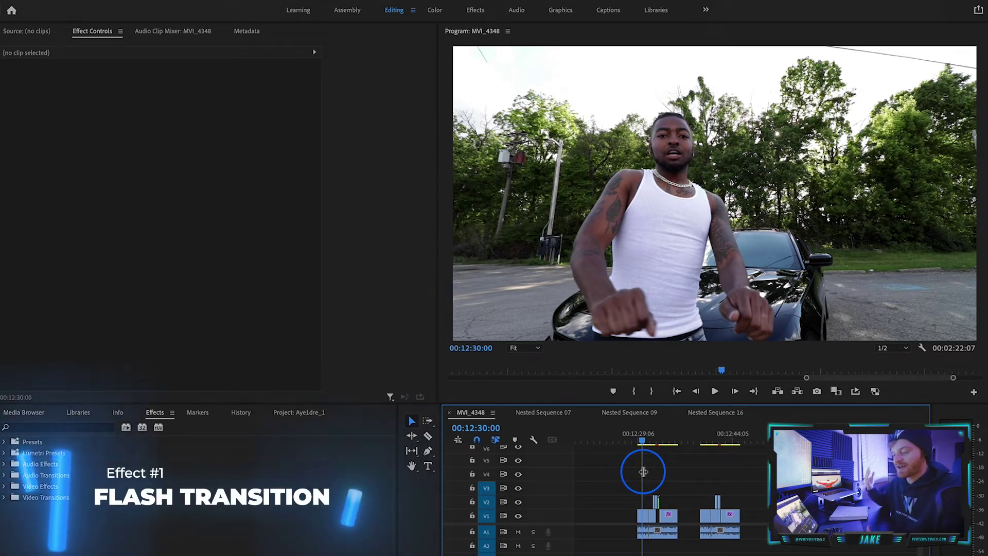
# - Try an Additive Dissolve at the cut between the first two V1 clips, preview it and undo it
pyautogui.scroll(3, 669, 473)
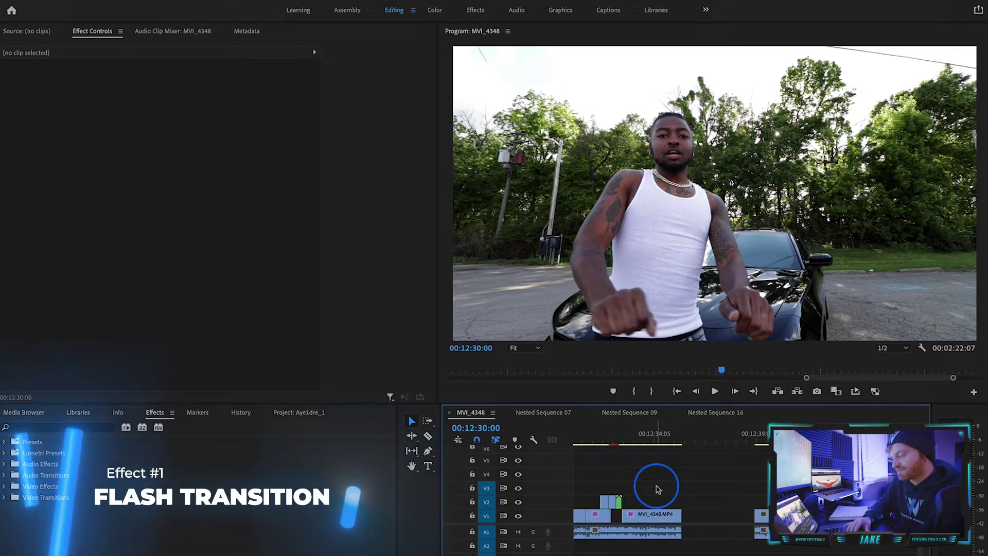
pyautogui.hscroll(-2, 653, 481)
pyautogui.click(4, 497)
pyautogui.click(10, 519)
pyautogui.click(61, 530)
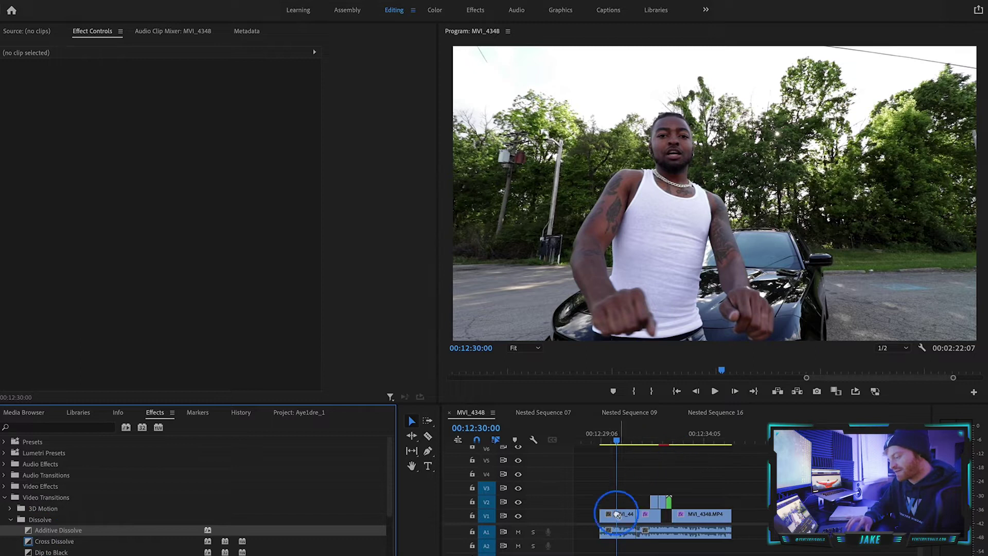
pyautogui.moveTo(617, 514); pyautogui.dragTo(644, 520)
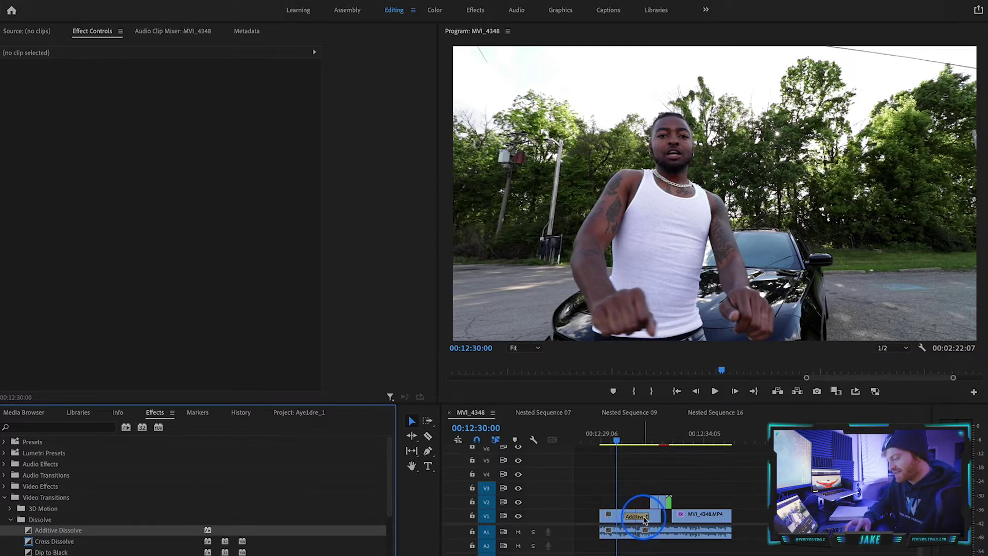
pyautogui.click(635, 439)
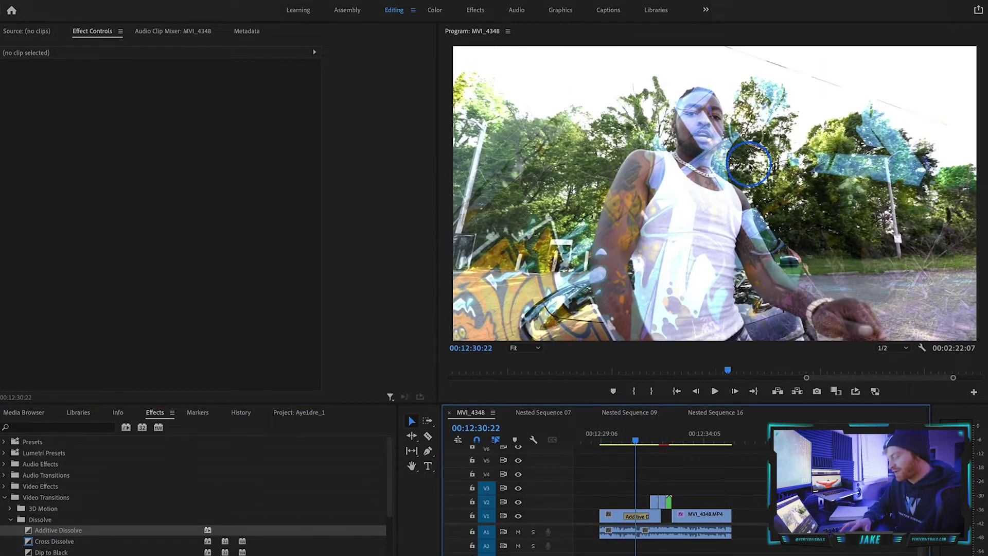
pyautogui.press('super+z')
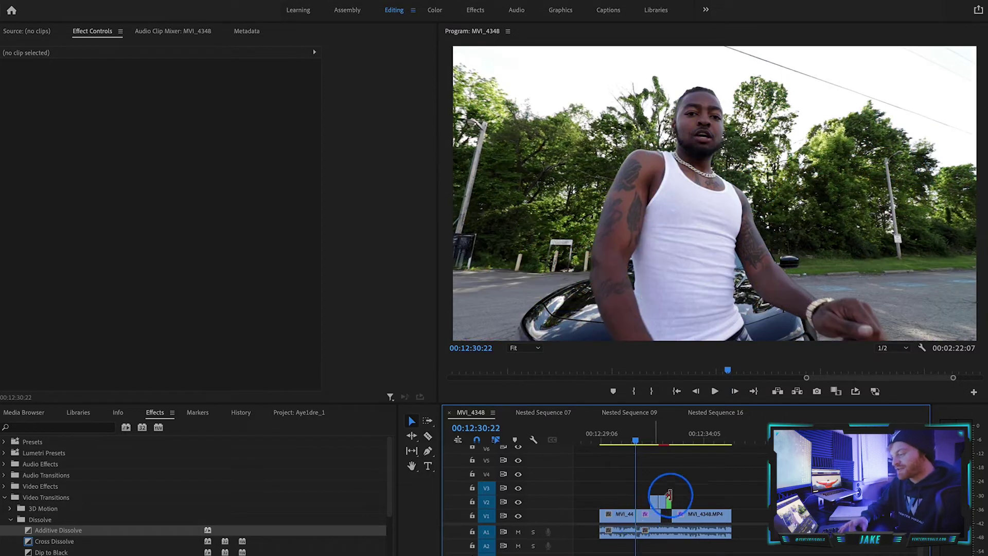
# - Play the sequence from 00:12:30:18 to 00:12:32:16 to review the cuts leading into MVI_4348.MP4
pyautogui.moveTo(676, 495); pyautogui.dragTo(676, 509)
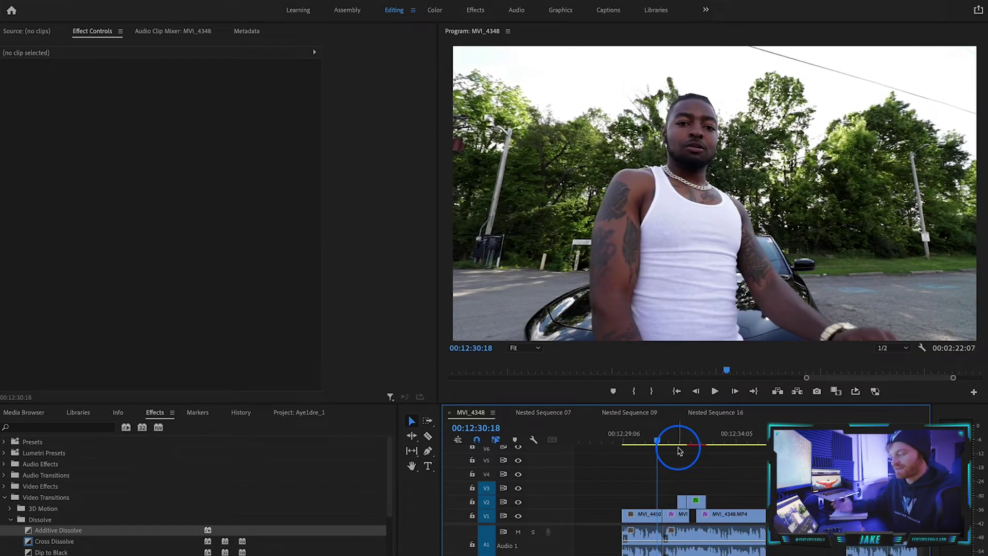
pyautogui.scroll(3, 703, 489)
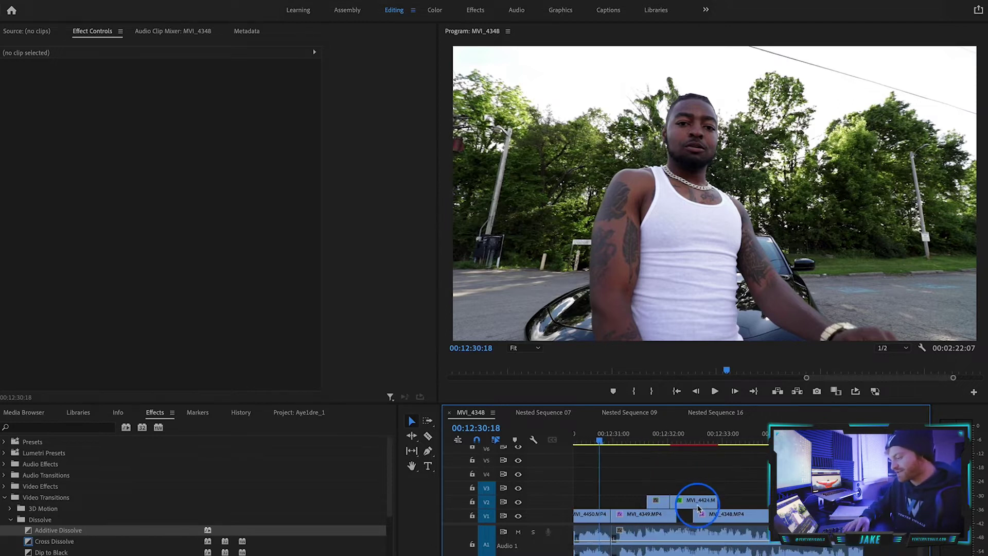
pyautogui.hscroll(2, 740, 501)
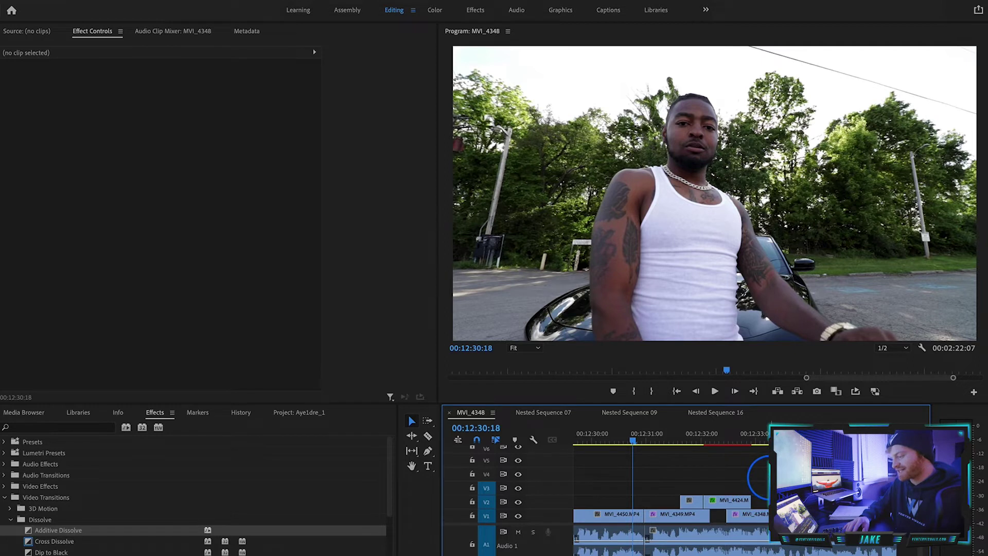
pyautogui.press('space')
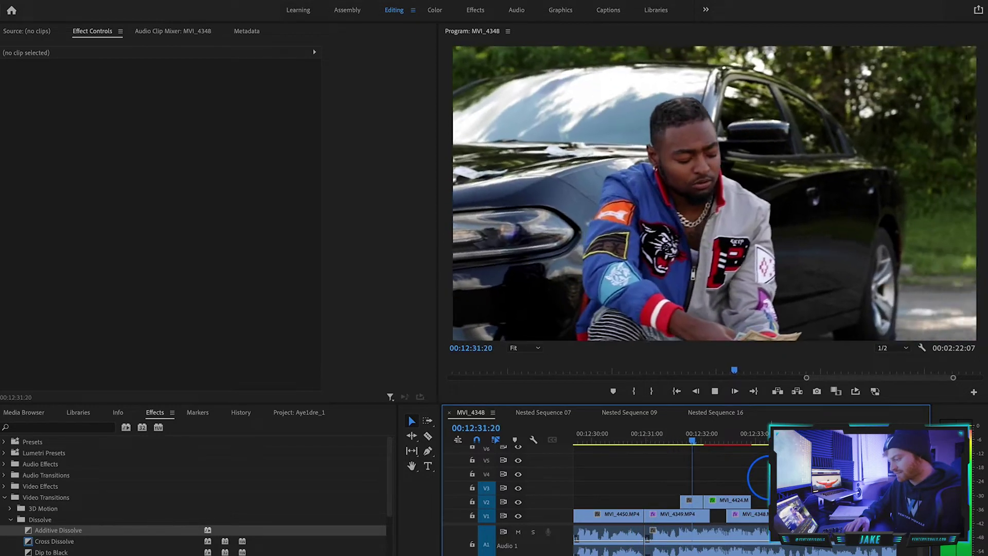
pyautogui.press('space')
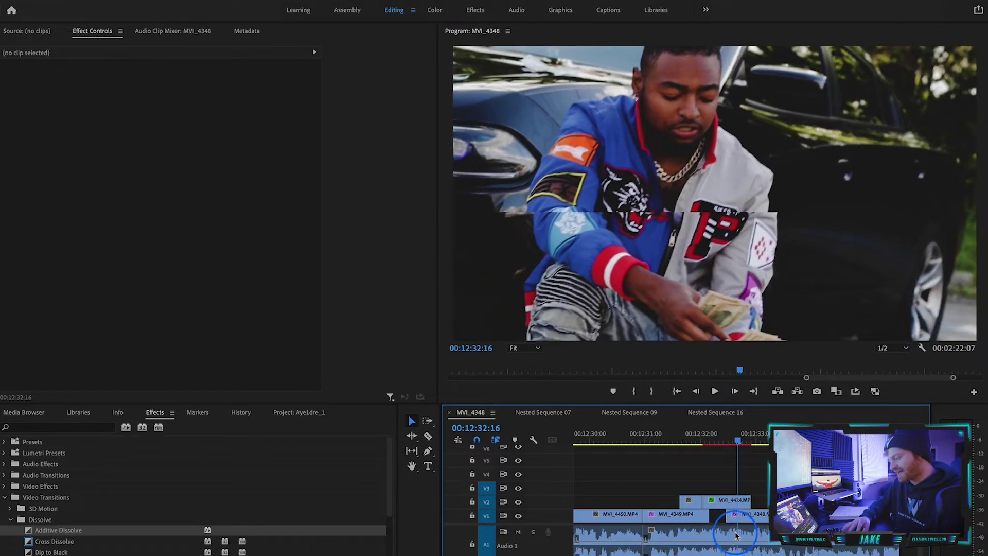
# - Split the V2 clip MVI_4424.MP4 at about 00:12:32:13 and delete the part after the cut
pyautogui.press('=')
pyautogui.press('=')
pyautogui.press('=')
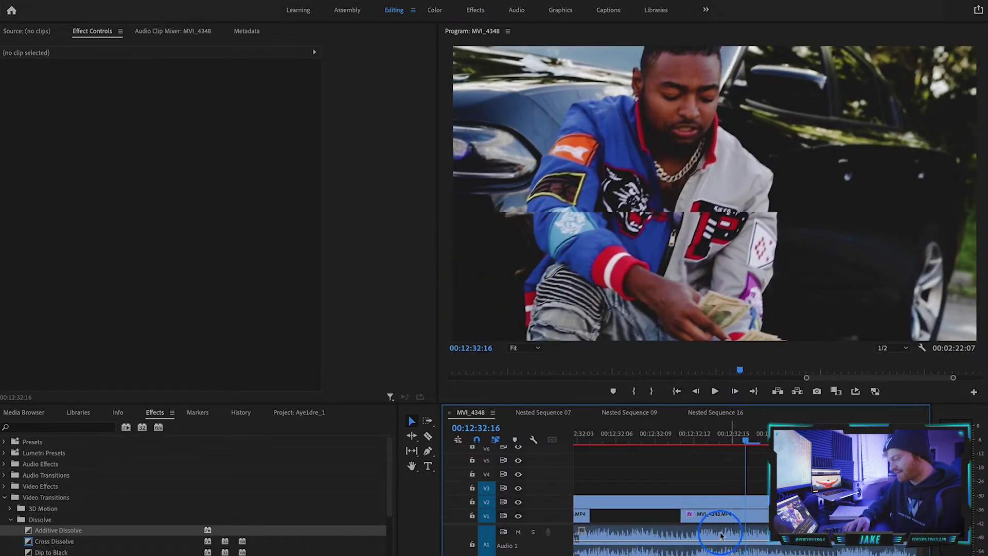
pyautogui.click(703, 503)
pyautogui.click(702, 502)
pyautogui.press('v')
pyautogui.click(721, 500)
pyautogui.press('Delete')
# - Play back from 00:12:32:09 to review the cut from MVI_4424.MP4 to MVI_4348.MP4
pyautogui.click(694, 434)
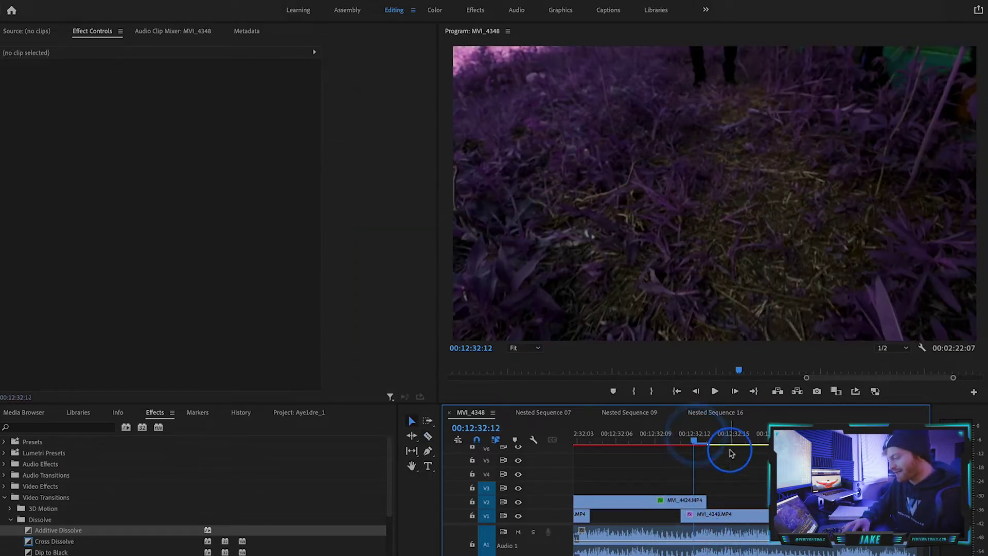
pyautogui.click(654, 433)
pyautogui.press('-')
pyautogui.press('-')
pyautogui.press('-')
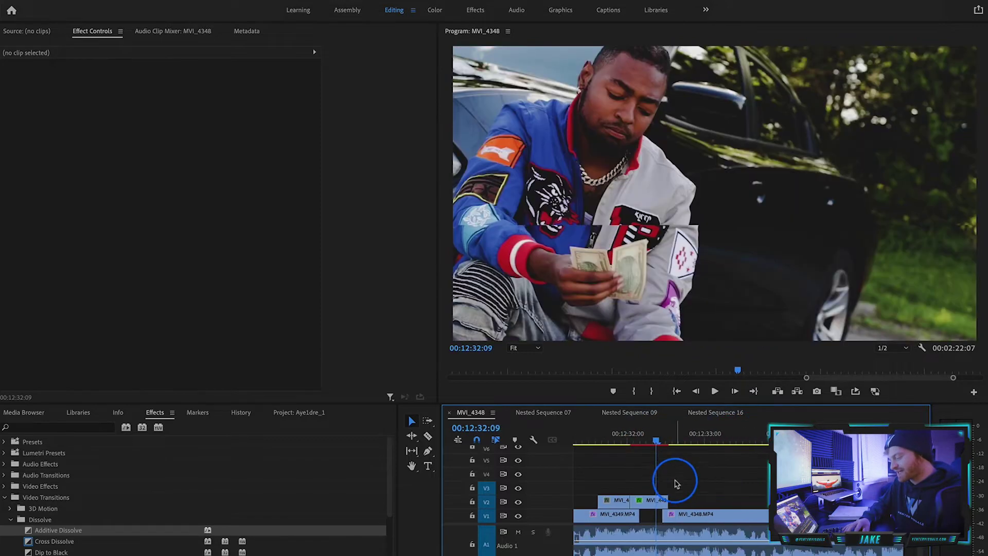
pyautogui.press('space')
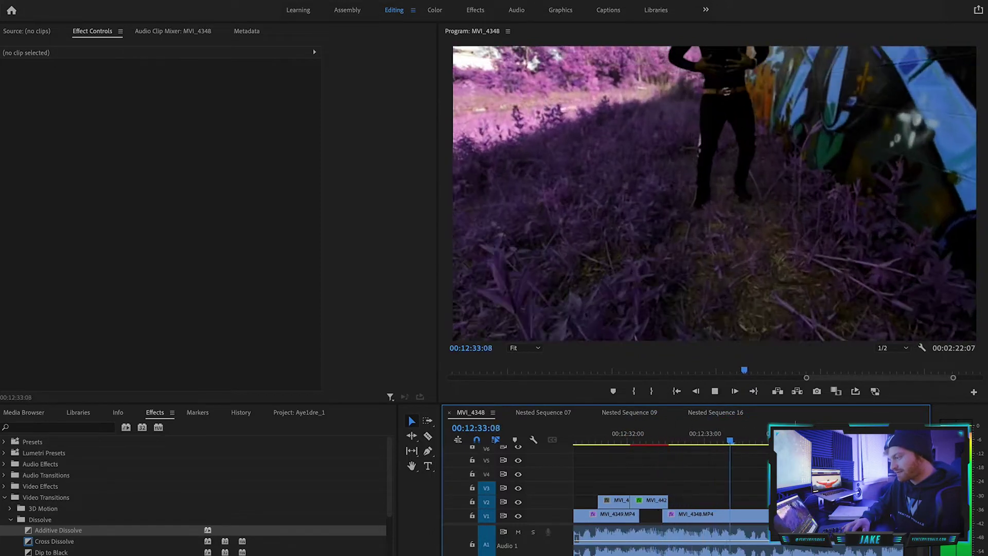
# - Split the V2 clip MVI_4424.MP4 at 00:12:32:10, three frames before its end
pyautogui.press('=')
pyautogui.press('=')
pyautogui.press('=')
pyautogui.click(692, 435)
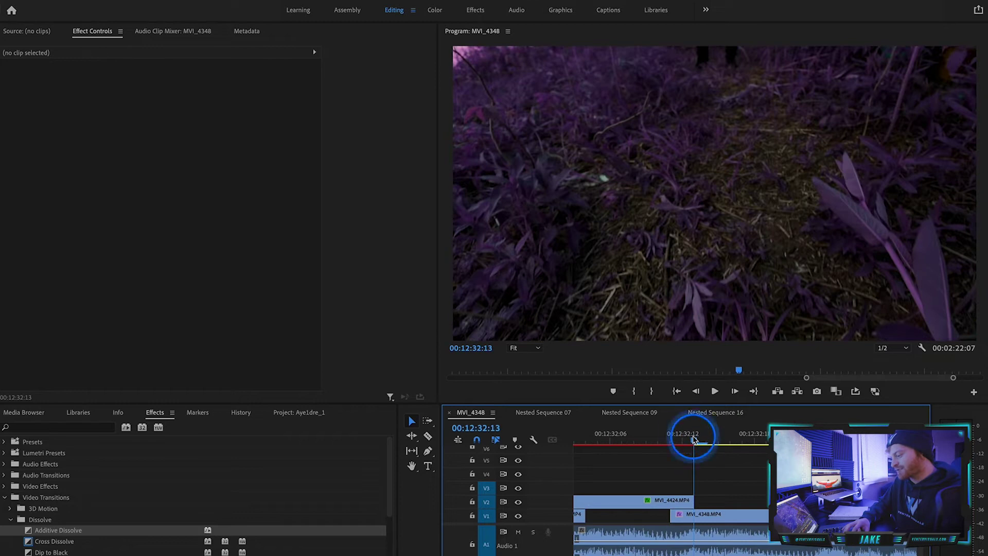
pyautogui.click(685, 504)
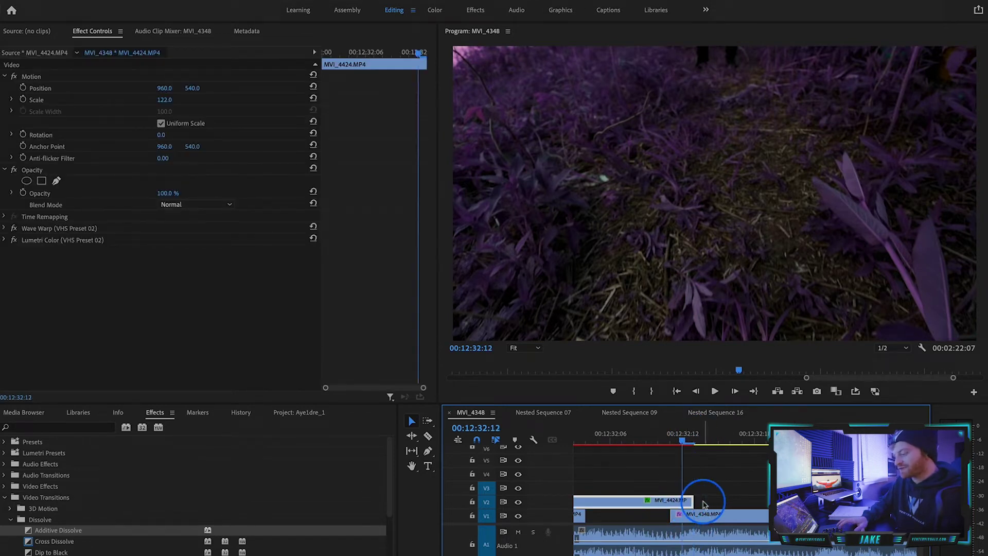
pyautogui.press('Left')
pyautogui.press('Left')
pyautogui.click(671, 501)
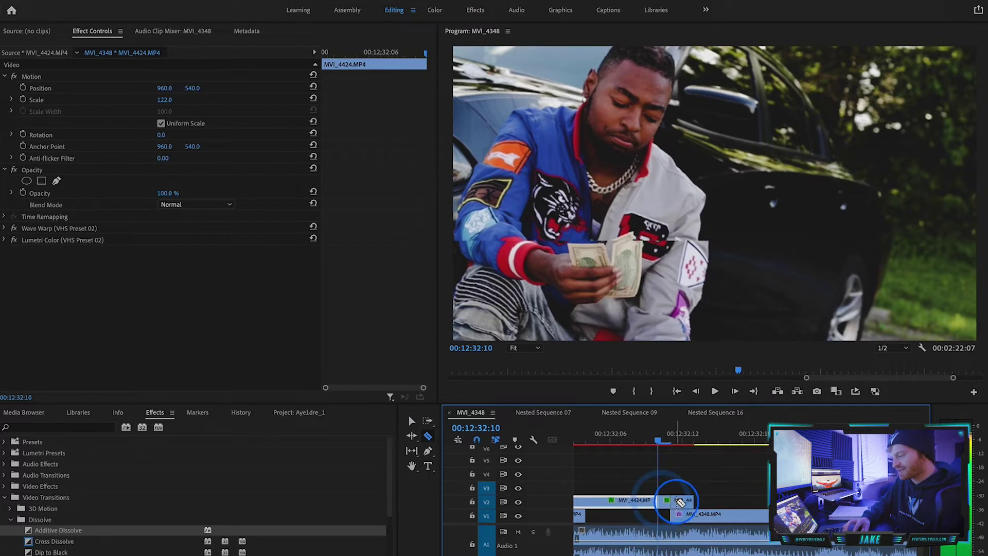
pyautogui.click(678, 504)
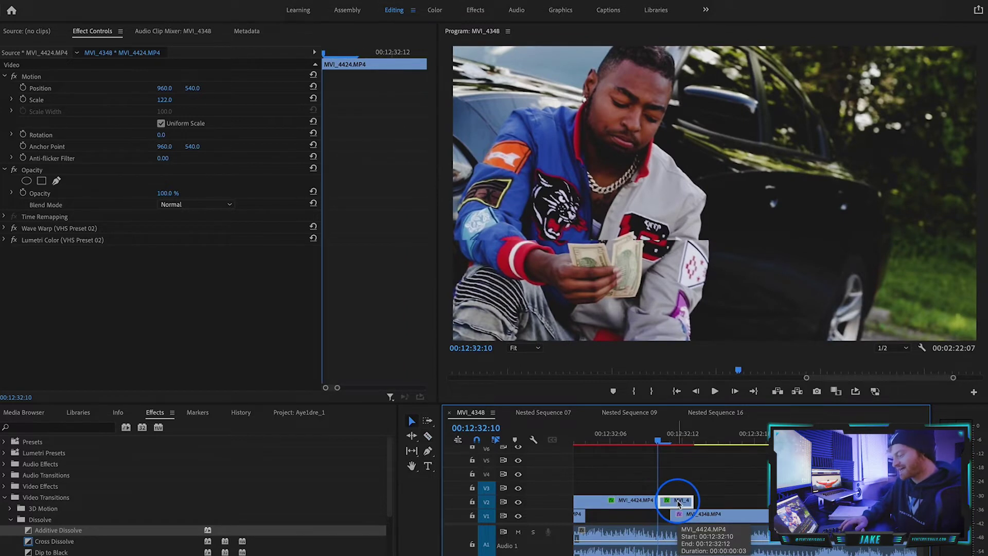
# - Isolate MVI_4348.MP4 from 00:12:32:13 to 00:12:32:16 as a three-frame piece and move it up to V2
pyautogui.press('Right')
pyautogui.press('Right')
pyautogui.press('Right')
pyautogui.press('Right')
pyautogui.press('Right')
pyautogui.press('Right')
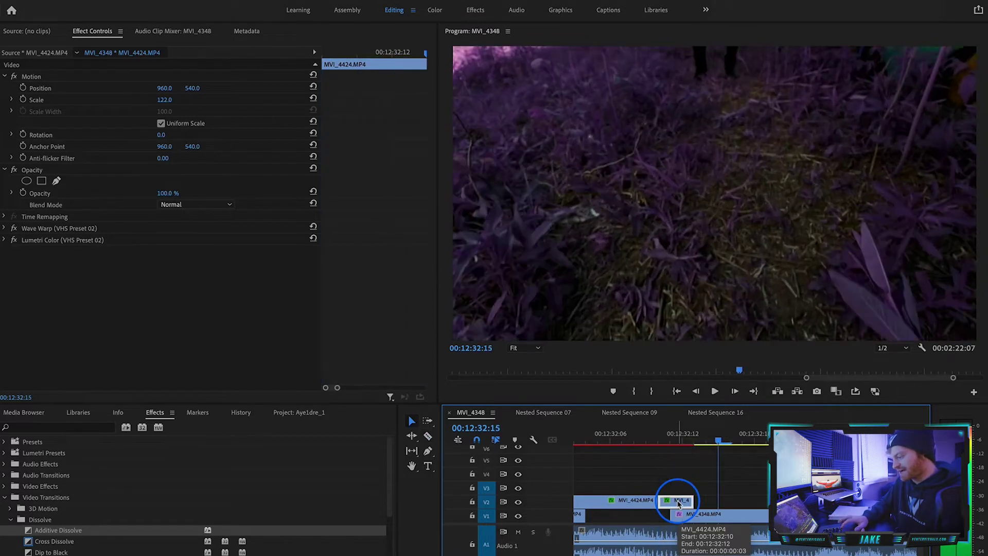
pyautogui.press('c')
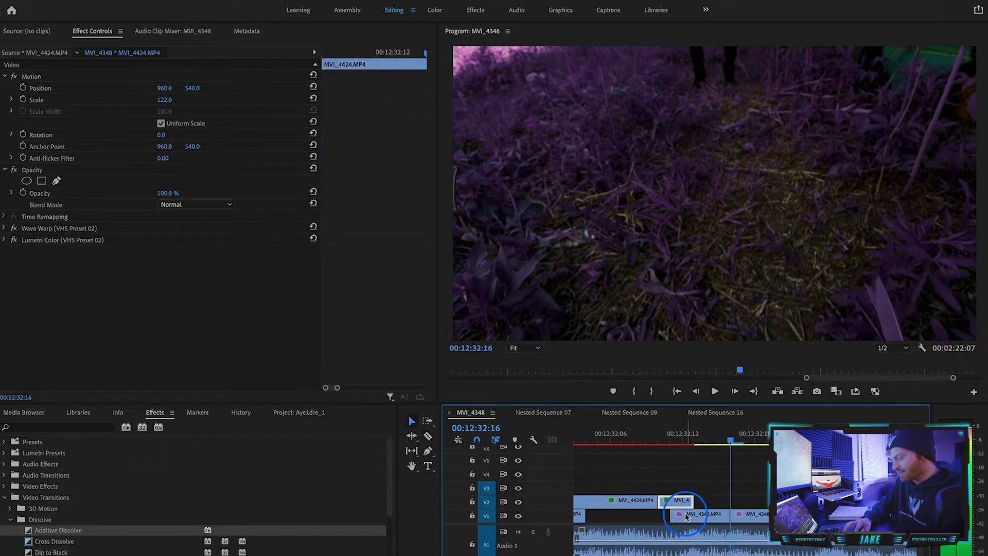
pyautogui.click(700, 510)
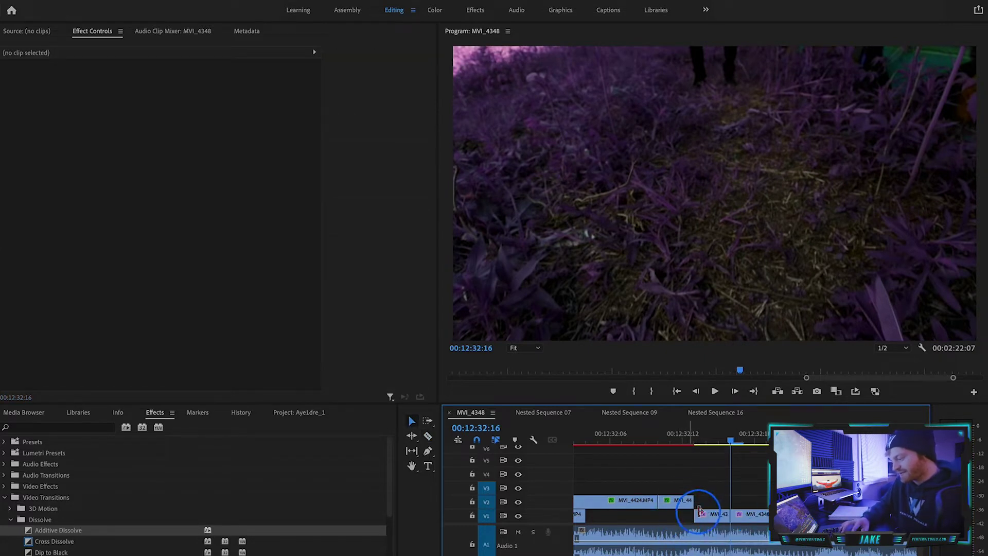
pyautogui.moveTo(711, 515); pyautogui.dragTo(710, 501)
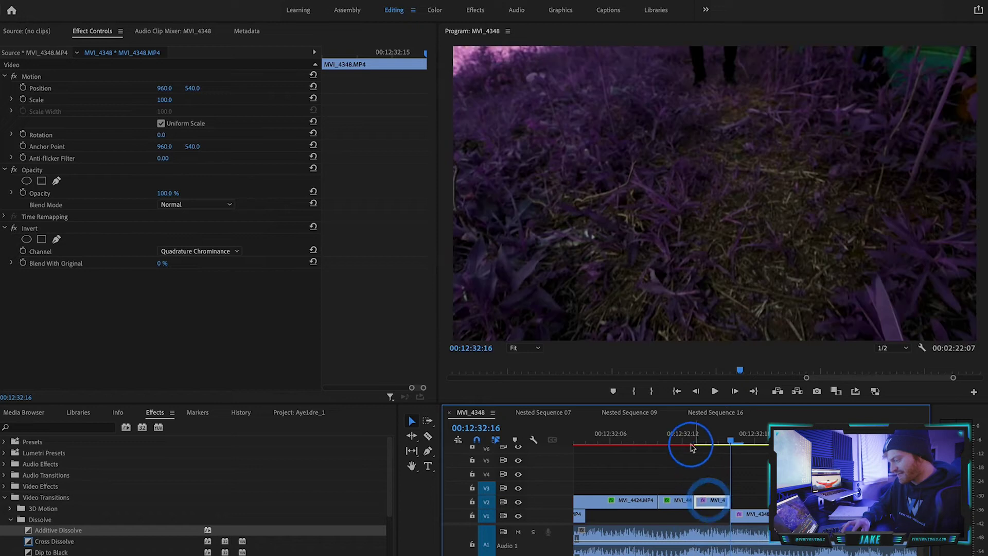
# - Nest the two adjoining three-frame pieces on V2 under the default name, with the playhead on their cut at 00:12:32:13
pyautogui.click(690, 441)
pyautogui.moveTo(690, 441); pyautogui.dragTo(692, 443)
pyautogui.moveTo(686, 480); pyautogui.dragTo(702, 502)
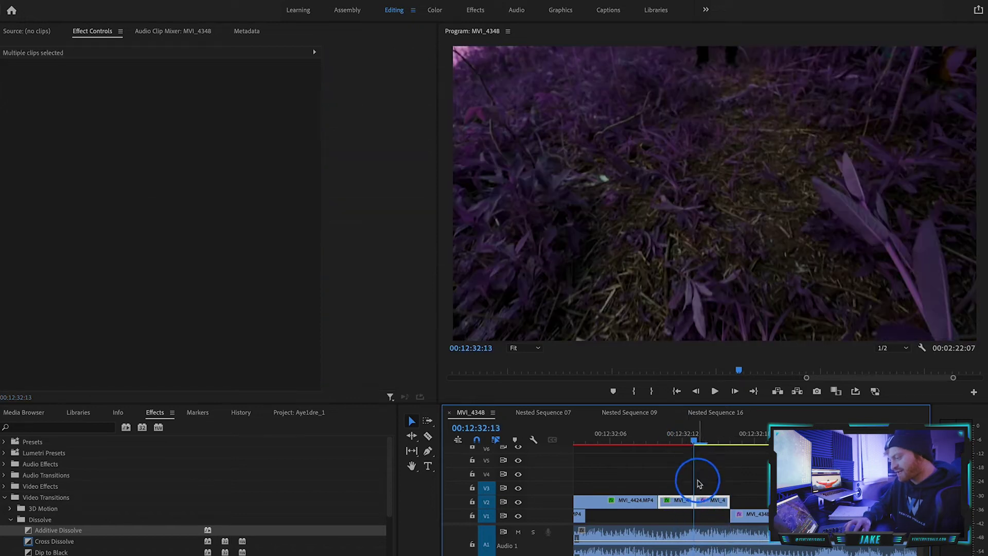
pyautogui.rightClick(702, 505)
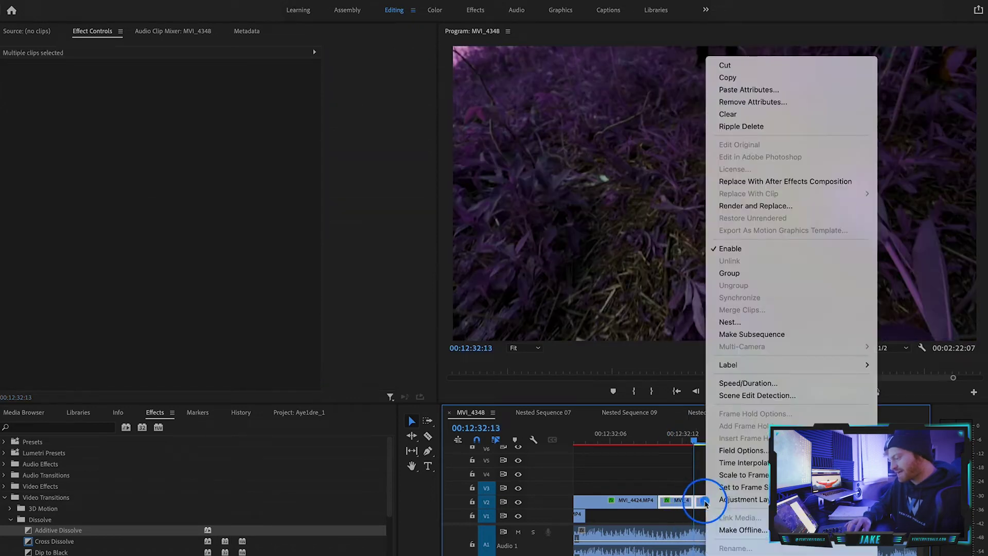
pyautogui.click(738, 326)
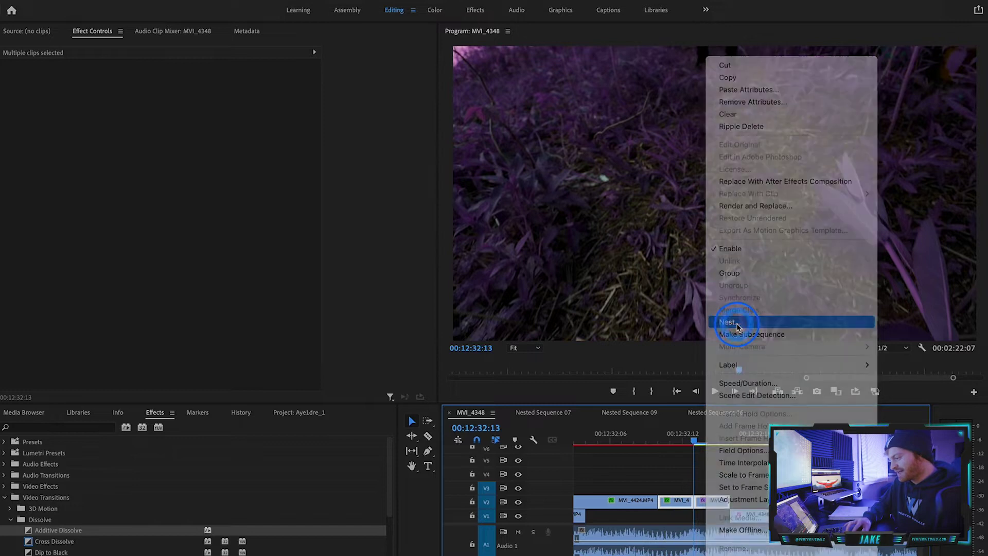
pyautogui.click(527, 309)
pyautogui.click(674, 488)
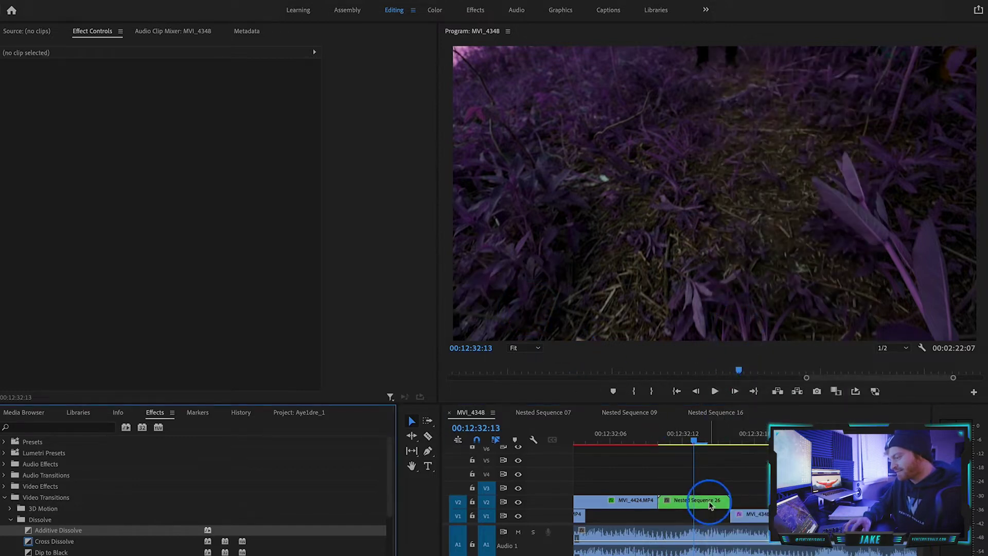
# - Search the effects for "luma co" and apply Luma Corrector to the nested sequence on V2
pyautogui.click(693, 502)
pyautogui.click(62, 427)
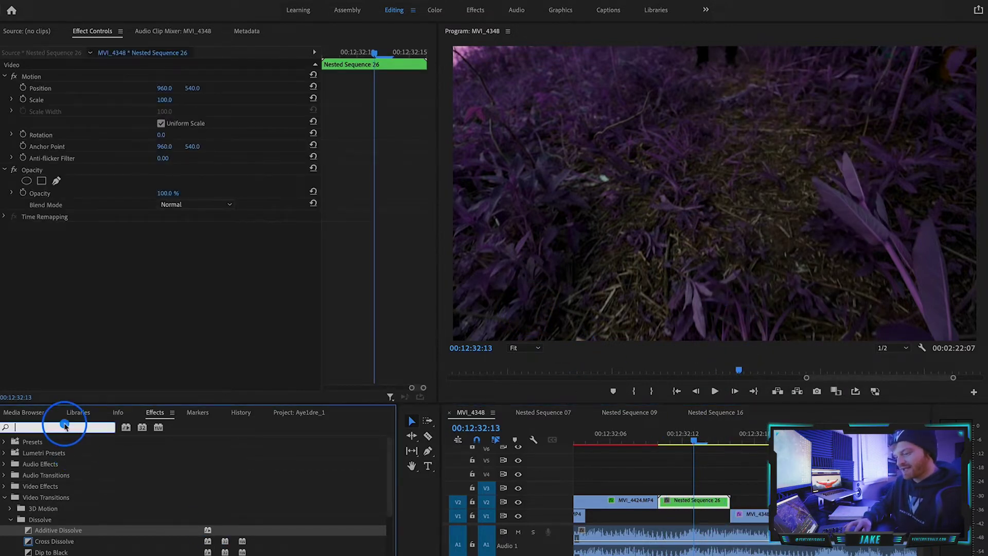
pyautogui.write('luma co')
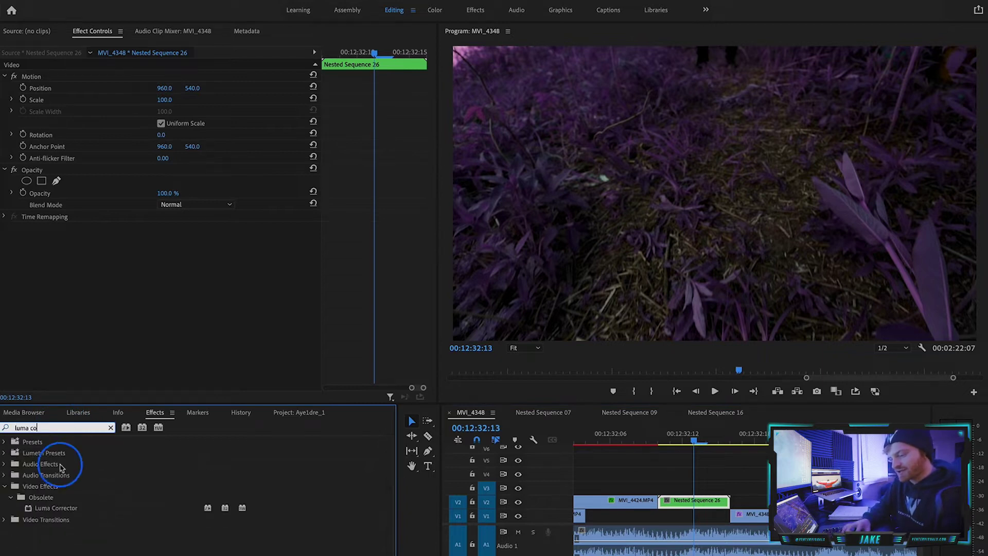
pyautogui.moveTo(49, 508); pyautogui.dragTo(684, 501)
# - Enable keyframing for the Luma Corrector's Brightness, Contrast, Contrast Level, Gamma, Pedestal and Gain at 00:12:32:13
pyautogui.scroll(-1, 258, 324)
pyautogui.click(23, 291)
pyautogui.click(22, 303)
pyautogui.click(23, 313)
pyautogui.click(22, 326)
pyautogui.click(23, 337)
pyautogui.click(23, 349)
# - Set the Luma Corrector's Gain to 1.35, Pedestal to 0.60 and Gamma to 1.06 at 00:12:32:13
pyautogui.moveTo(163, 349); pyautogui.dragTo(215, 337)
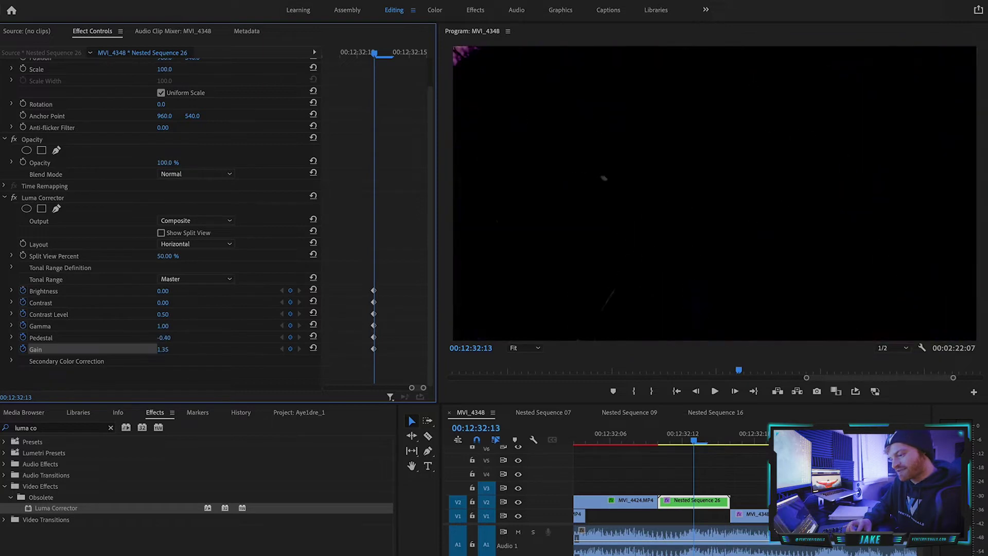
pyautogui.moveTo(163, 337); pyautogui.dragTo(152, 338)
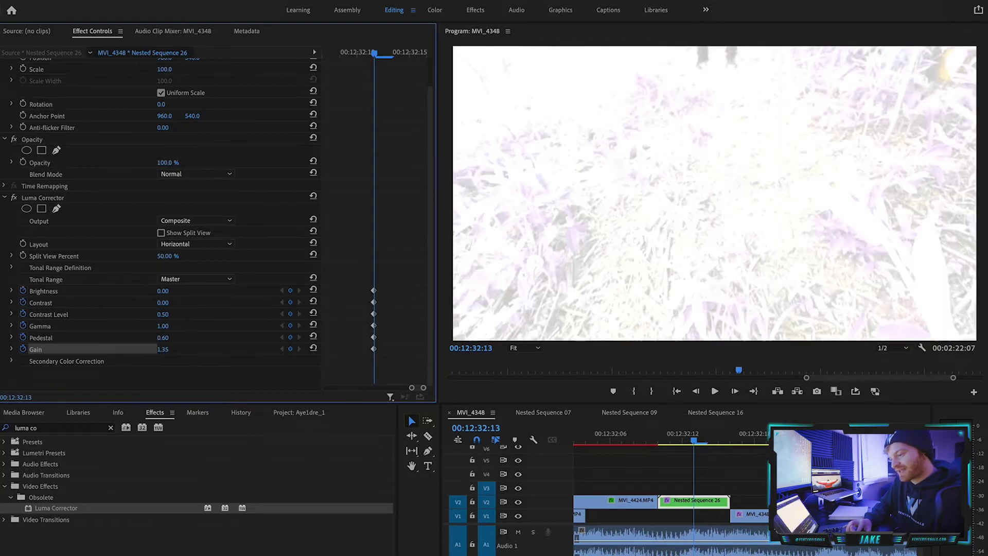
pyautogui.click(165, 328)
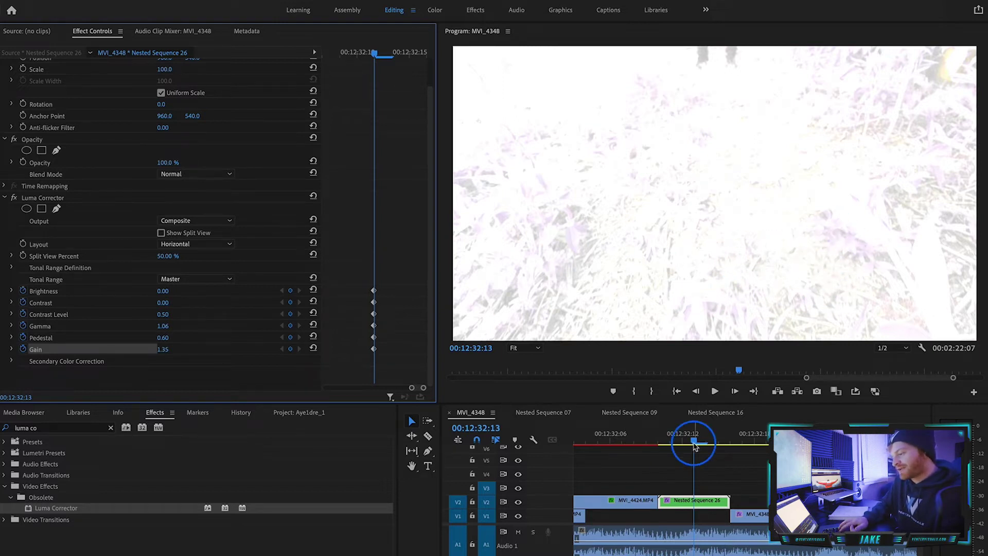
# - Reset Brightness, Contrast, Contrast Level, Gamma, Pedestal and Gain to their defaults at 00:12:32:10, the nested clip's first frame
pyautogui.press('Left')
pyautogui.press('Left')
pyautogui.press('Left')
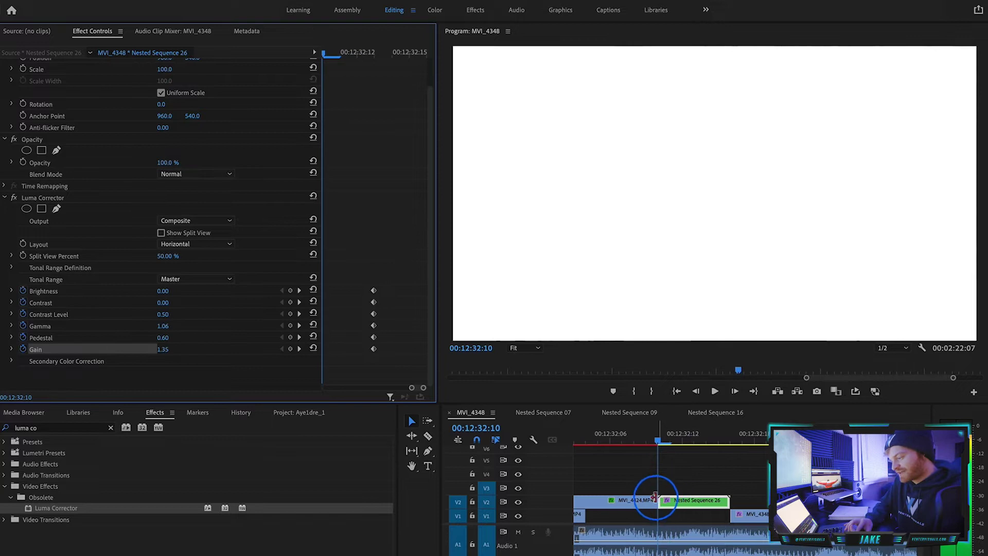
pyautogui.click(314, 289)
pyautogui.click(314, 300)
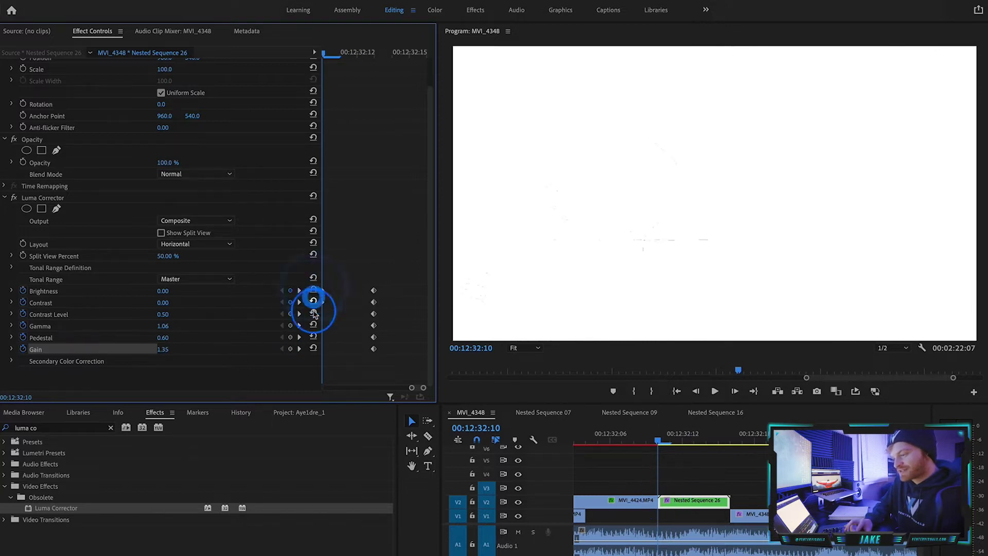
pyautogui.click(313, 312)
pyautogui.click(313, 324)
pyautogui.click(314, 336)
pyautogui.click(314, 347)
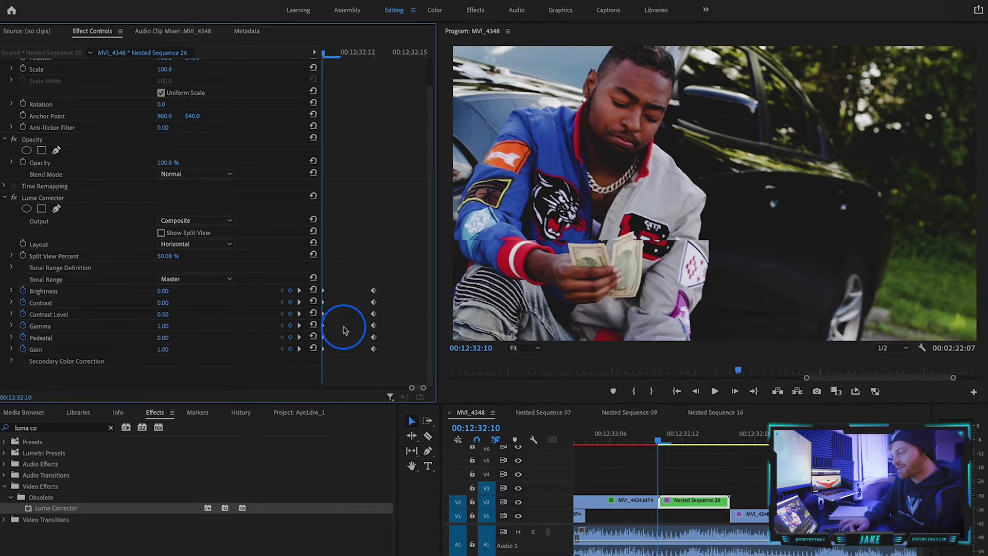
# - Reset the Luma Corrector's Brightness, Contrast, Contrast Level, Gamma, Pedestal and Gain to their defaults at 00:12:32:15
pyautogui.press('Right')
pyautogui.press('Right')
pyautogui.press('Right')
pyautogui.press('Right')
pyautogui.press('Right')
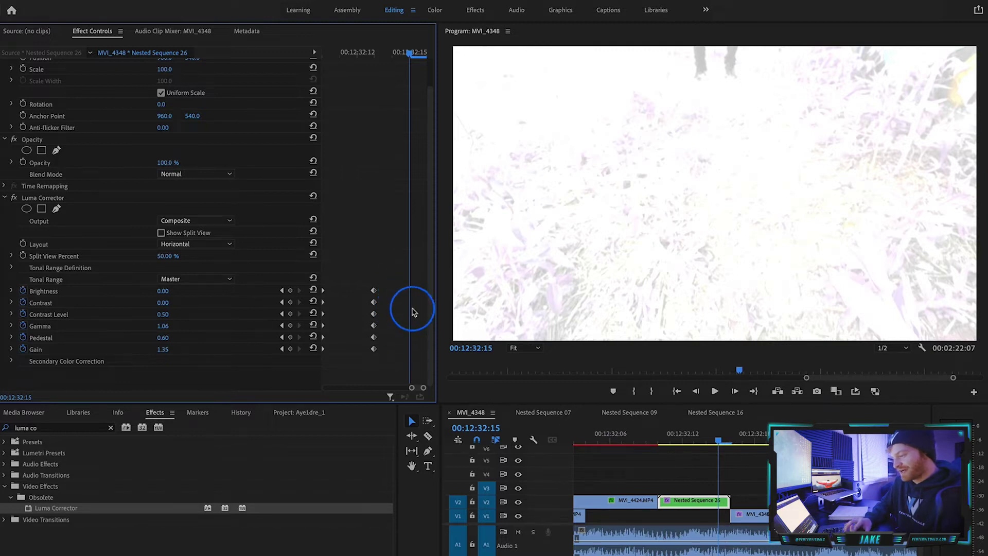
pyautogui.click(312, 301)
pyautogui.click(312, 289)
pyautogui.click(312, 313)
pyautogui.click(313, 324)
pyautogui.click(312, 336)
pyautogui.click(313, 348)
# - Step through the nested clip's keyframed frames and play back the flash transition in the timeline
pyautogui.press('Left')
pyautogui.press('Left')
pyautogui.press('Left')
pyautogui.press('Left')
pyautogui.press('Right')
pyautogui.press('Right')
pyautogui.press('Right')
pyautogui.press('Right')
pyautogui.press('Right')
pyautogui.scroll(-3, 669, 462)
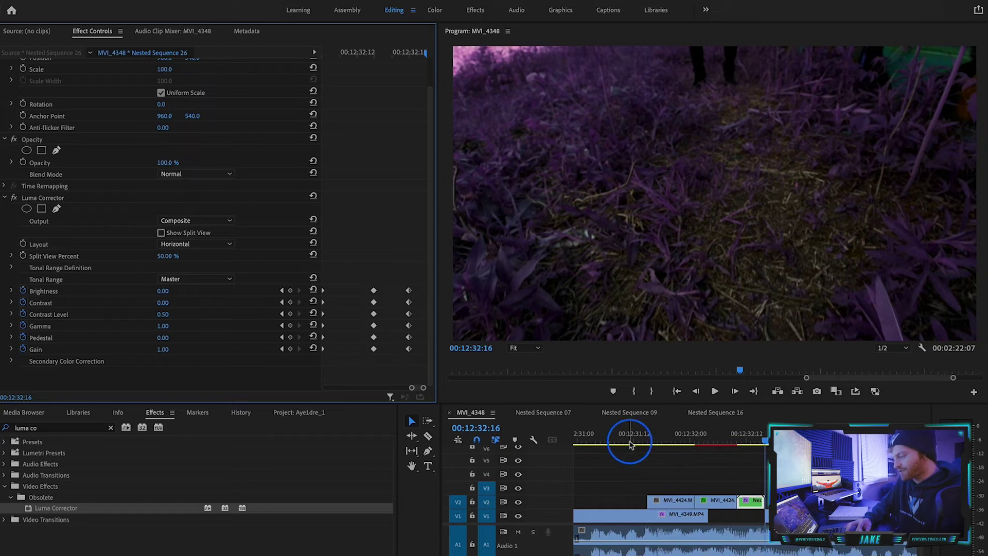
pyautogui.click(630, 442)
pyautogui.press('space')
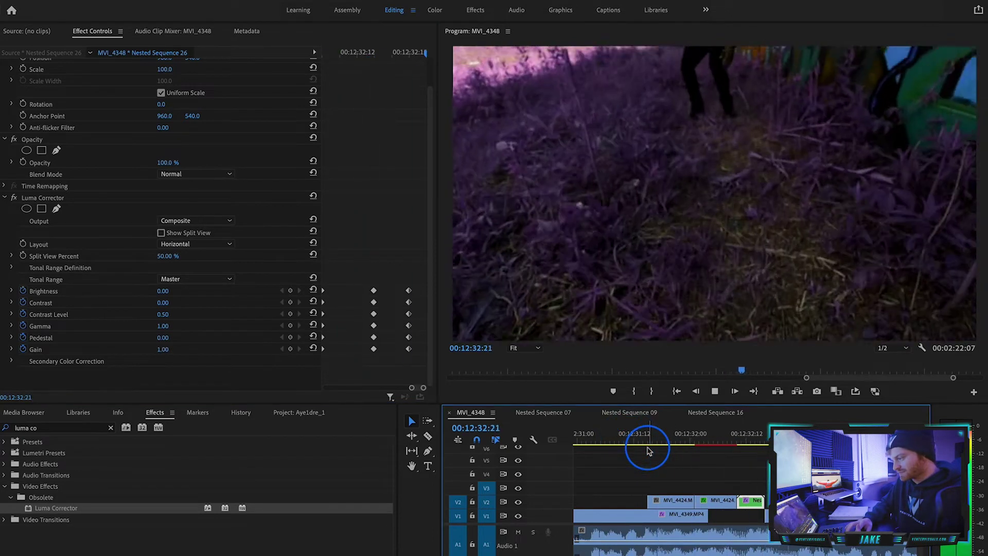
pyautogui.scroll(-3, 675, 464)
pyautogui.press('space')
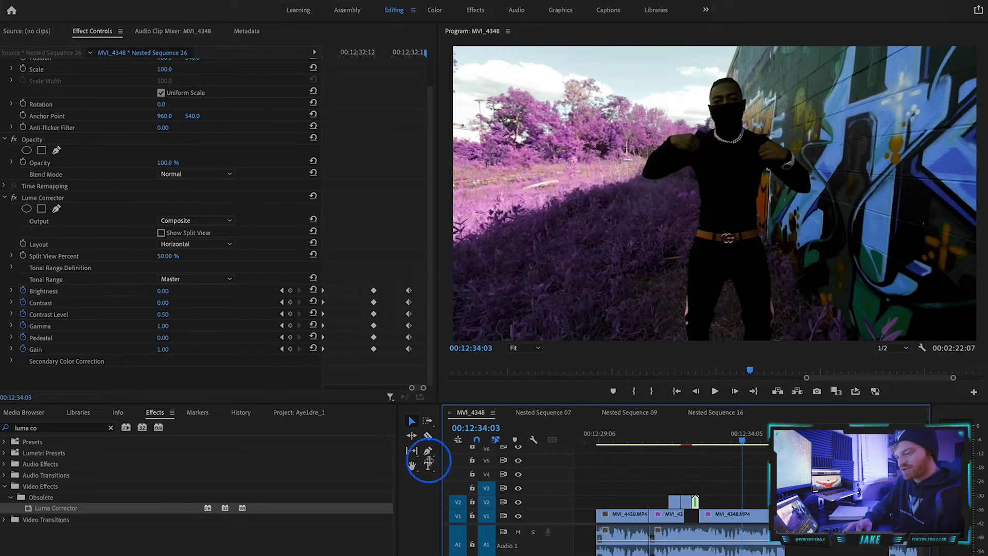
# - Clear the effects search and apply the Additive Dissolve video transition to the cut between MVI_4450 and MVI_4349 on V1
pyautogui.click(110, 428)
pyautogui.click(5, 497)
pyautogui.click(11, 519)
pyautogui.click(79, 529)
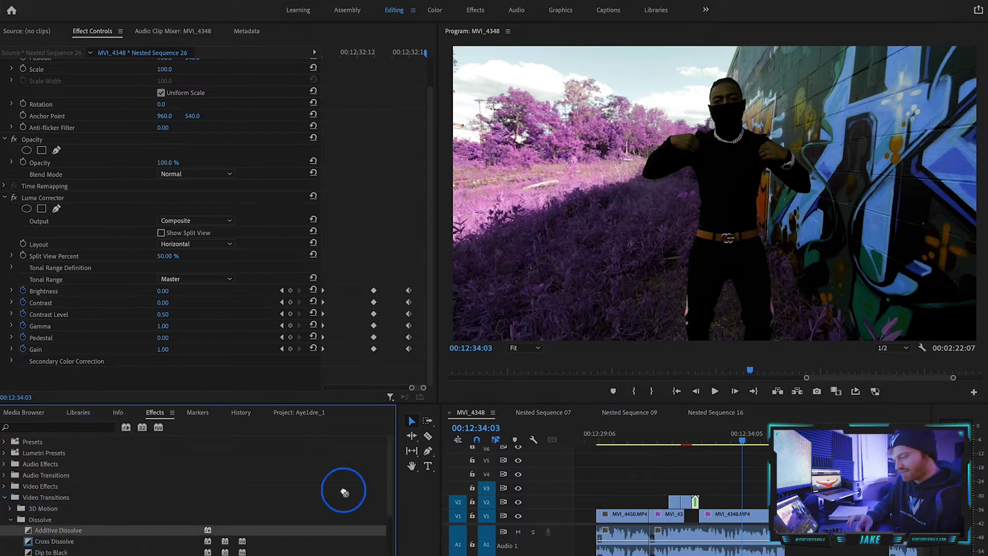
pyautogui.moveTo(669, 522); pyautogui.dragTo(651, 514)
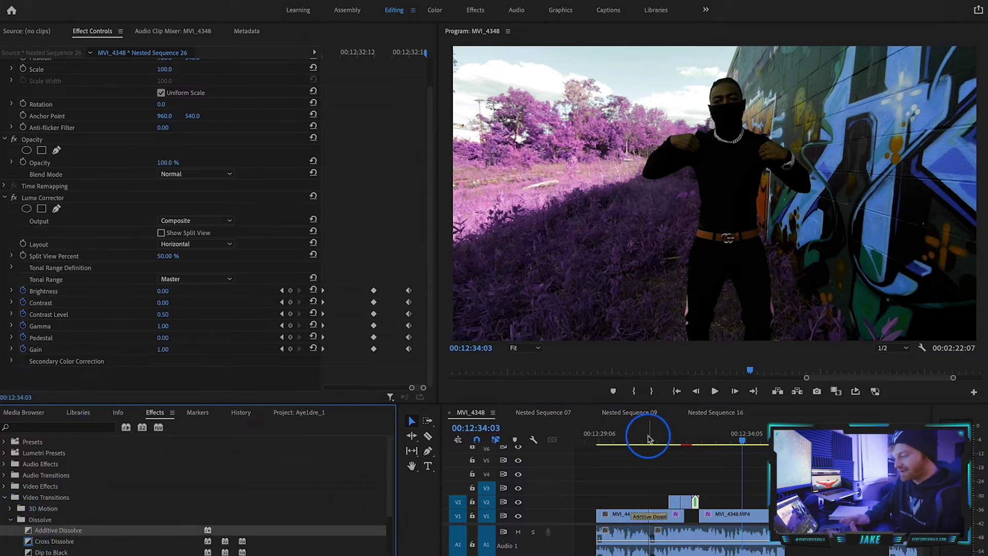
# - Replace the V1 cut's Additive Dissolve with Dip to White and preview it at 00:12:31:02
pyautogui.click(52, 552)
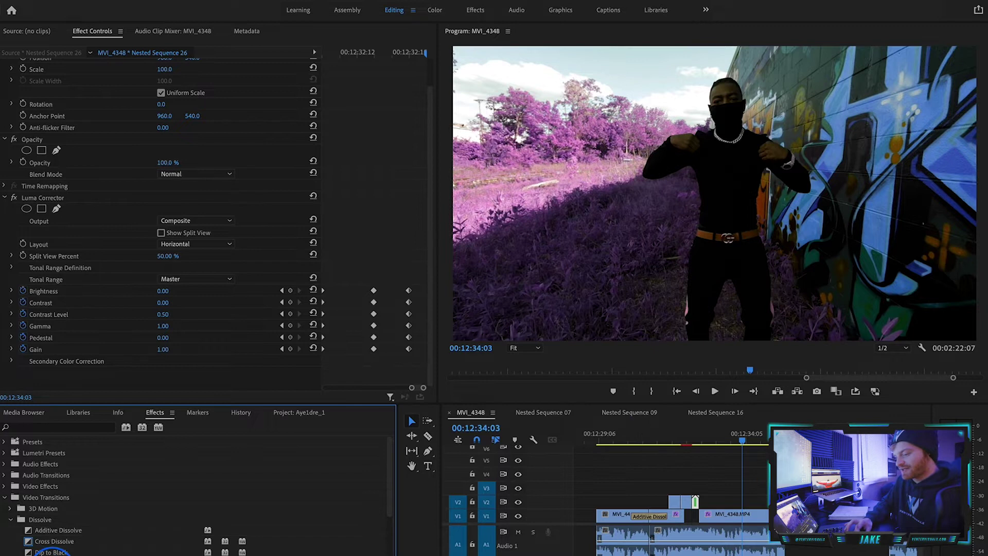
pyautogui.moveTo(44, 555); pyautogui.dragTo(649, 515)
pyautogui.moveTo(652, 433)
pyautogui.mouseDown()
pyautogui.moveTo(638, 434)
pyautogui.moveTo(653, 437)
pyautogui.mouseUp()
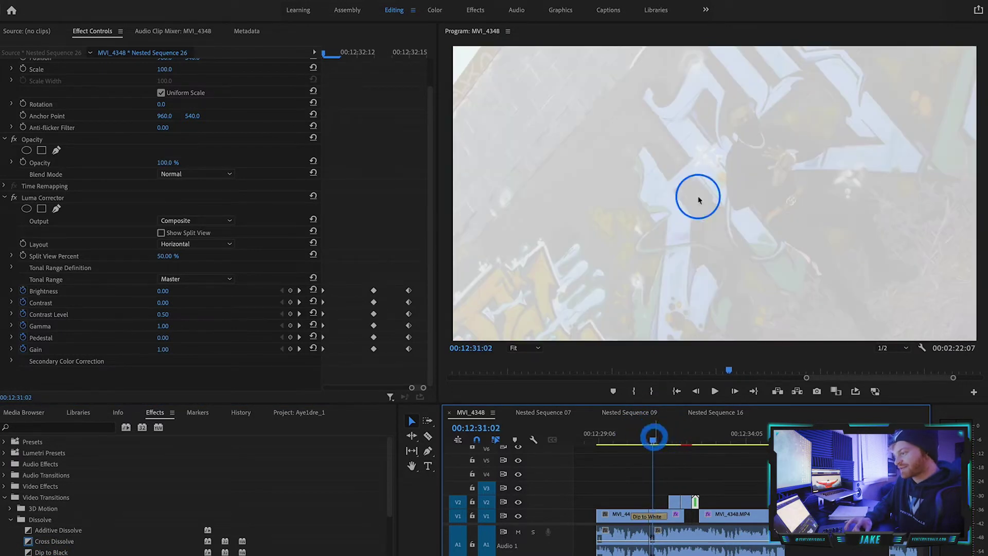
# - Replace Dip to White with Additive Dissolve at the cut between MVI_4450 and MVI_4349, and check the transition's settings
pyautogui.moveTo(54, 530); pyautogui.dragTo(659, 515)
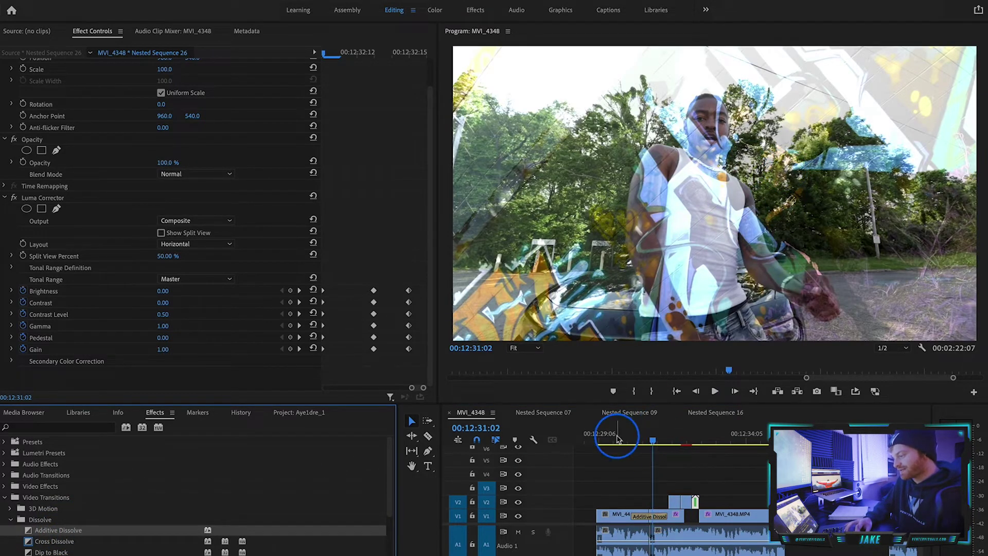
pyautogui.click(651, 519)
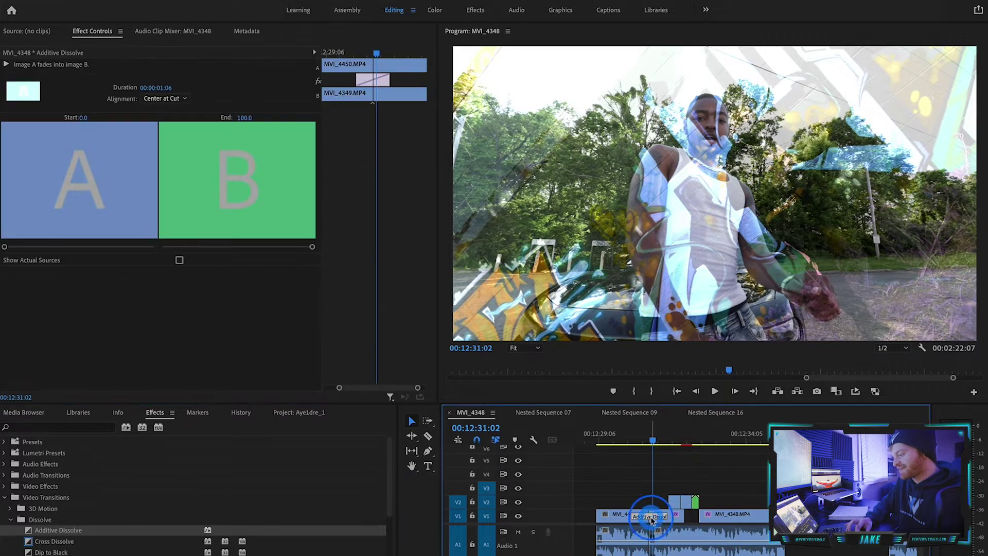
pyautogui.click(695, 500)
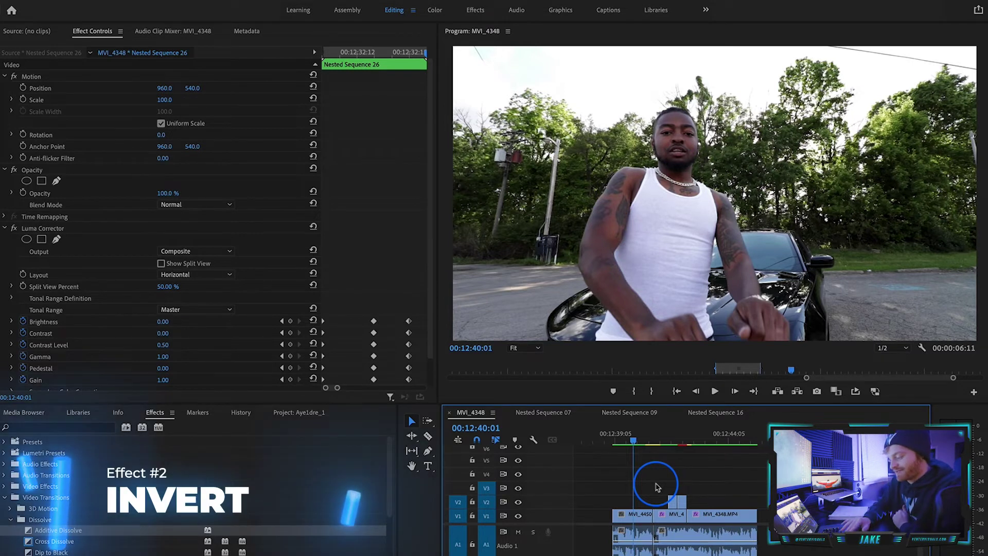
# - Play back the clips from about 00:12:39 and park the playhead at 00:12:42:06 on the inverted clip
pyautogui.click(608, 438)
pyautogui.press('space')
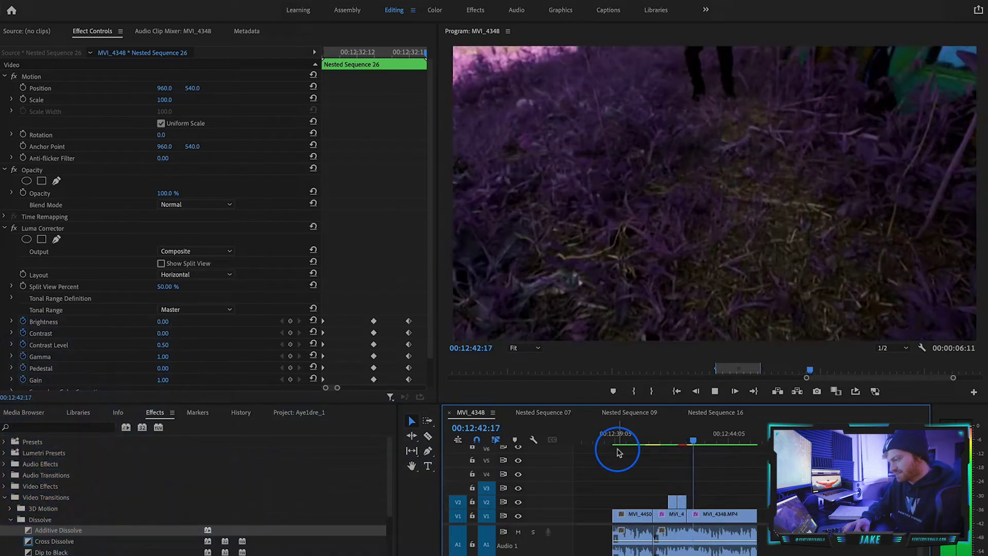
pyautogui.click(683, 441)
# - Try the In Phase Chrominance and Luminance channels for the existing Invert effect on V2's second MVI_4424 clip
pyautogui.click(681, 501)
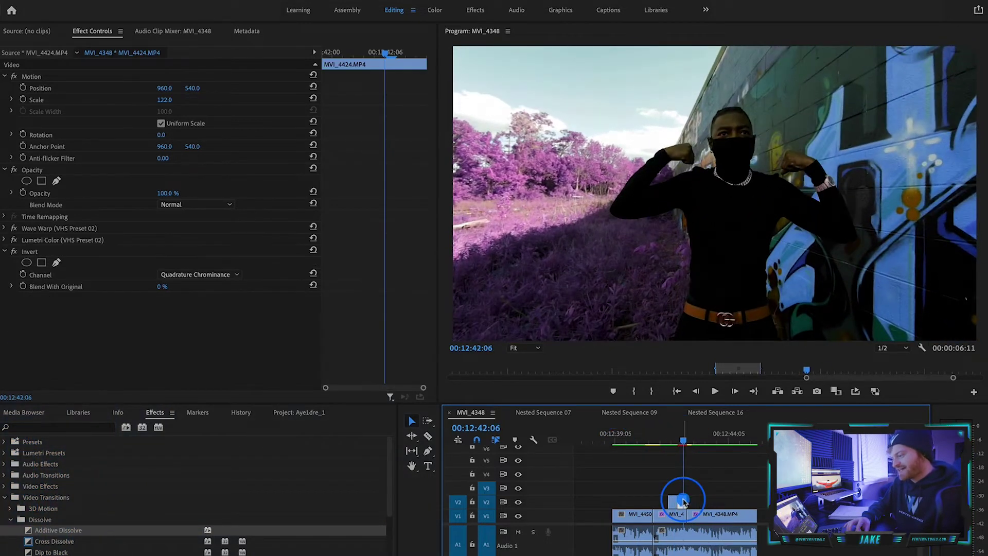
pyautogui.click(252, 289)
pyautogui.click(205, 413)
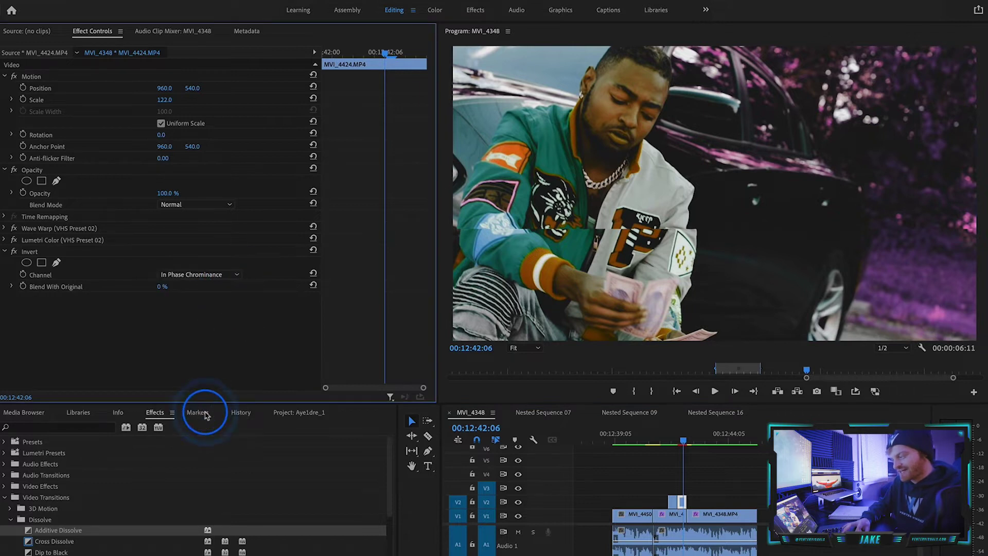
pyautogui.click(638, 362)
pyautogui.click(223, 282)
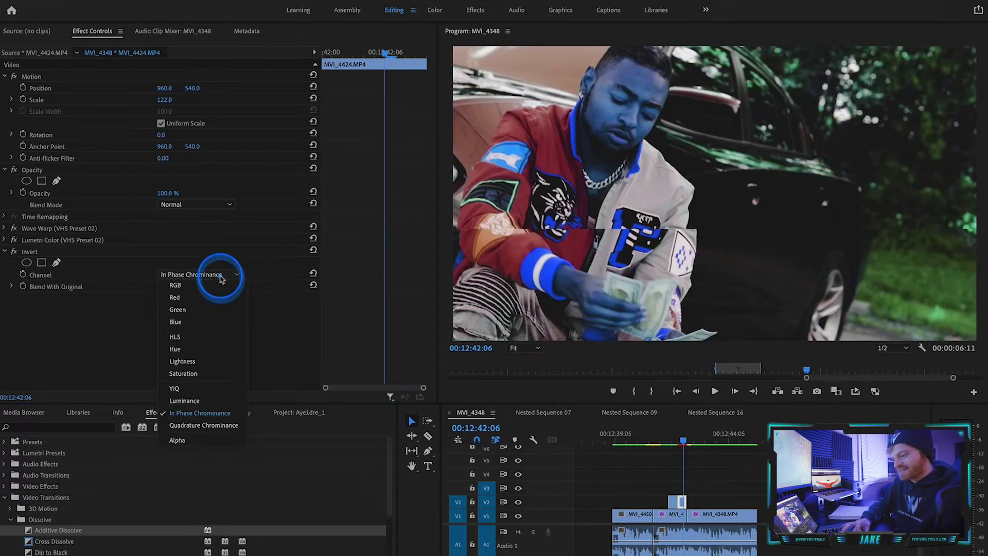
pyautogui.click(202, 403)
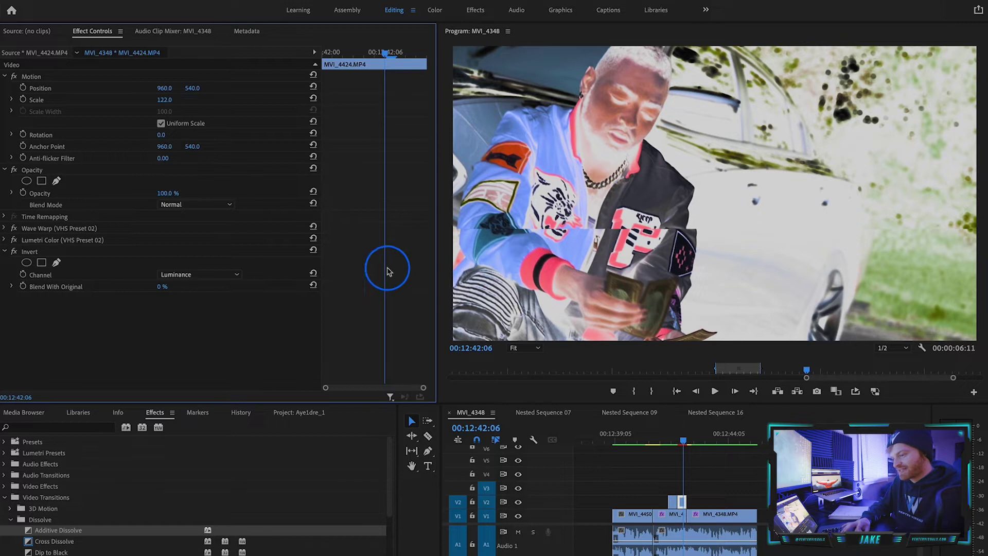
# - Delete the existing Invert effect, search the effects for "invert" and apply the video Invert to V2's second MVI_4424 clip
pyautogui.press('Delete')
pyautogui.click(640, 257)
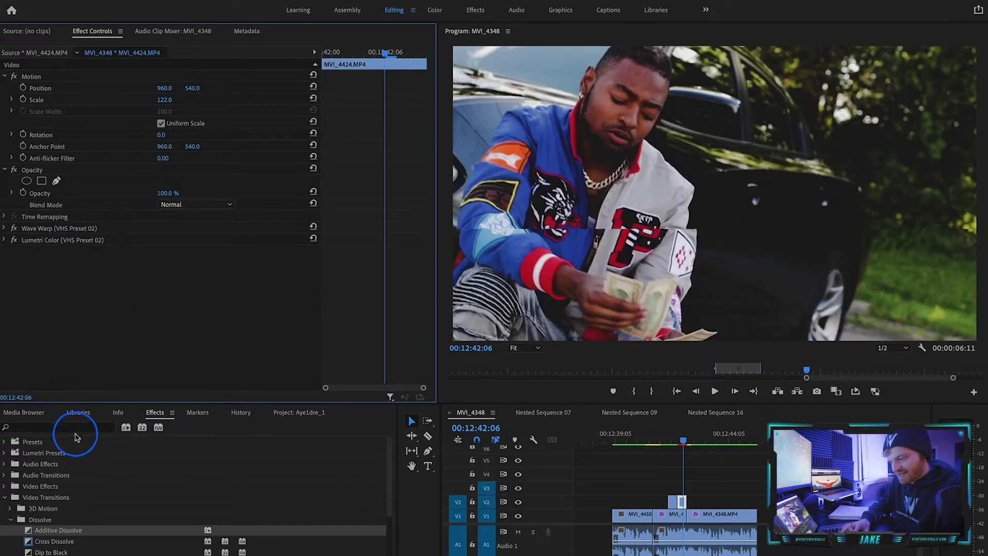
pyautogui.click(74, 427)
pyautogui.write('invert')
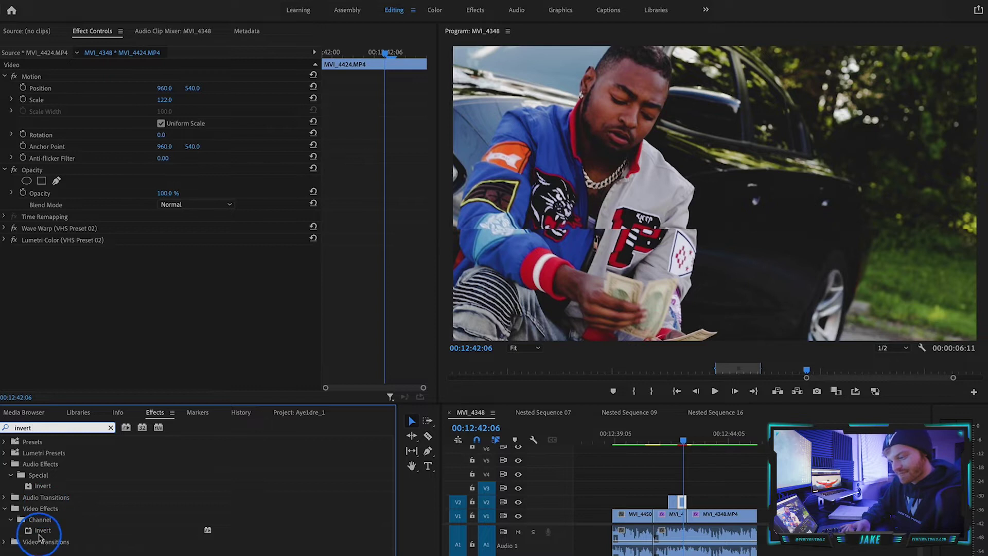
pyautogui.moveTo(39, 536); pyautogui.dragTo(679, 501)
pyautogui.click(592, 170)
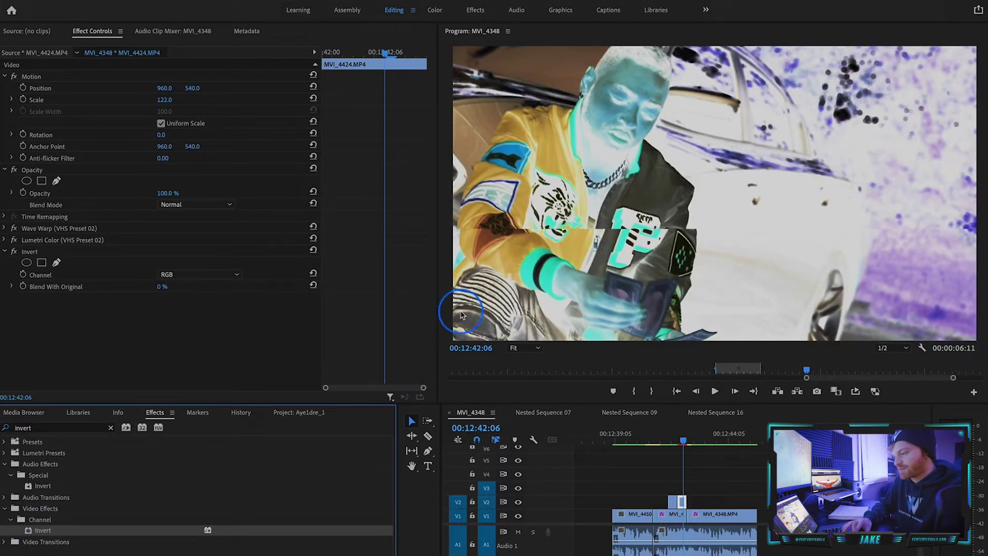
# - Try the Lightness, Hue, Luminance and Quadrature Chrominance channels for the new Invert effect
pyautogui.click(211, 276)
pyautogui.click(207, 362)
pyautogui.click(206, 275)
pyautogui.click(194, 349)
pyautogui.click(206, 275)
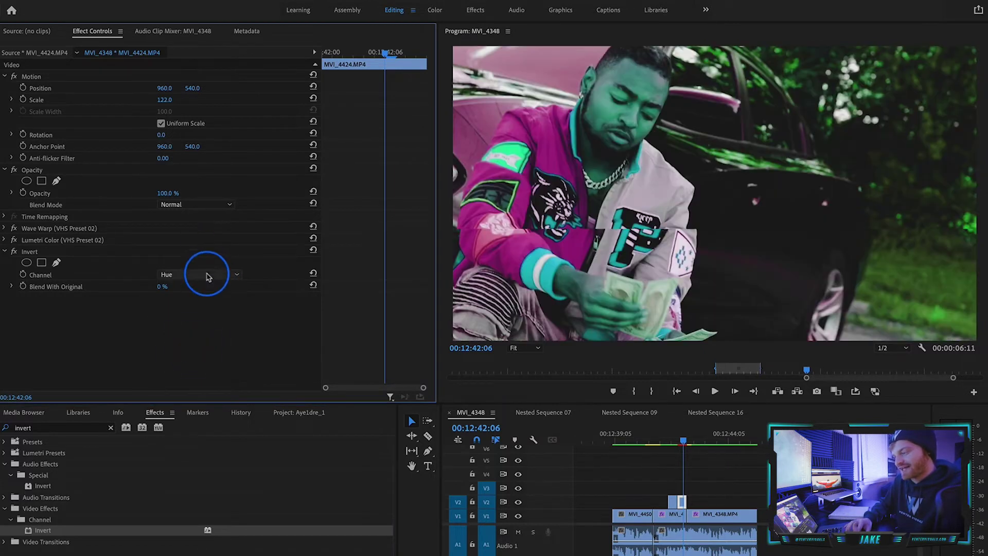
pyautogui.click(206, 401)
pyautogui.click(218, 278)
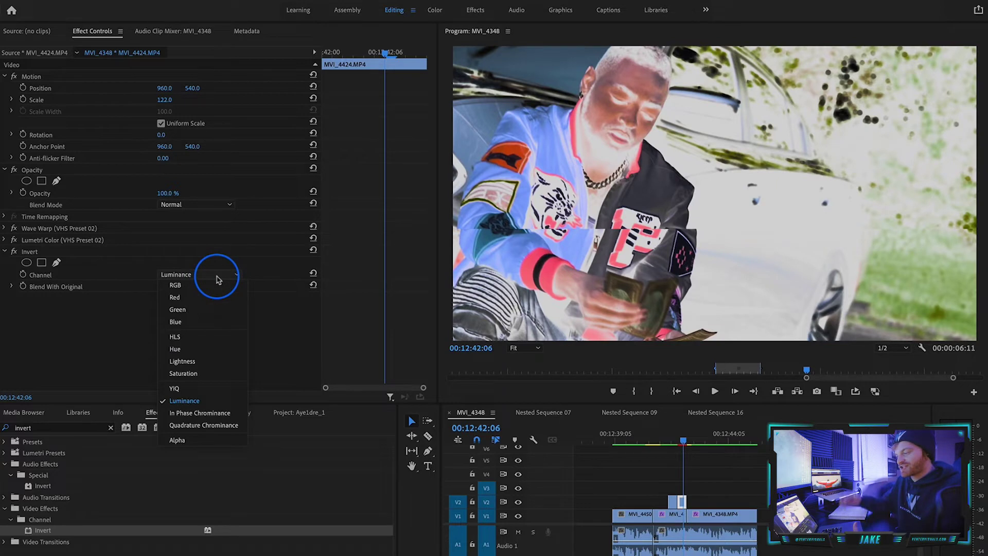
pyautogui.click(214, 427)
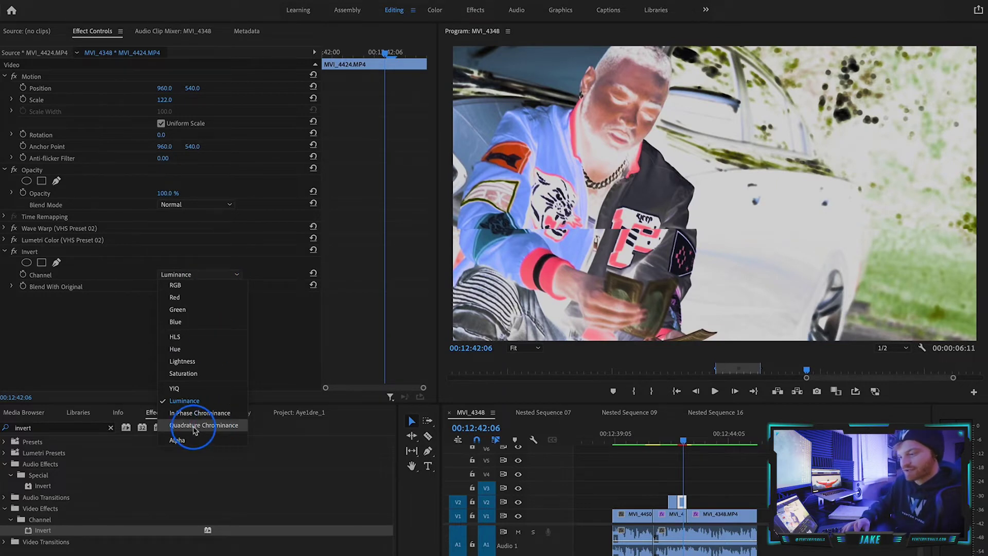
pyautogui.click(749, 114)
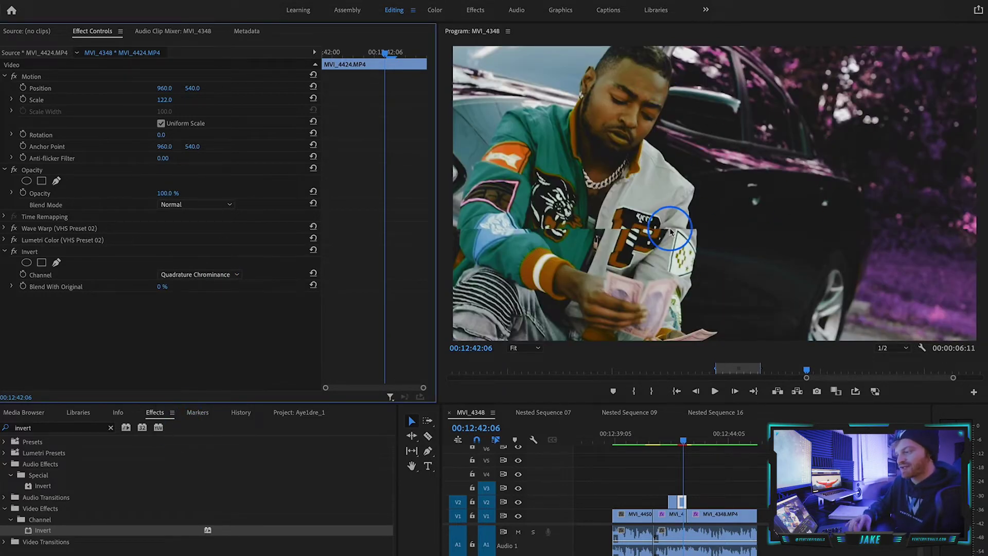
# - Set the Invert effect's Channel to Luminance and play back the transition from 00:12:40:16
pyautogui.click(199, 273)
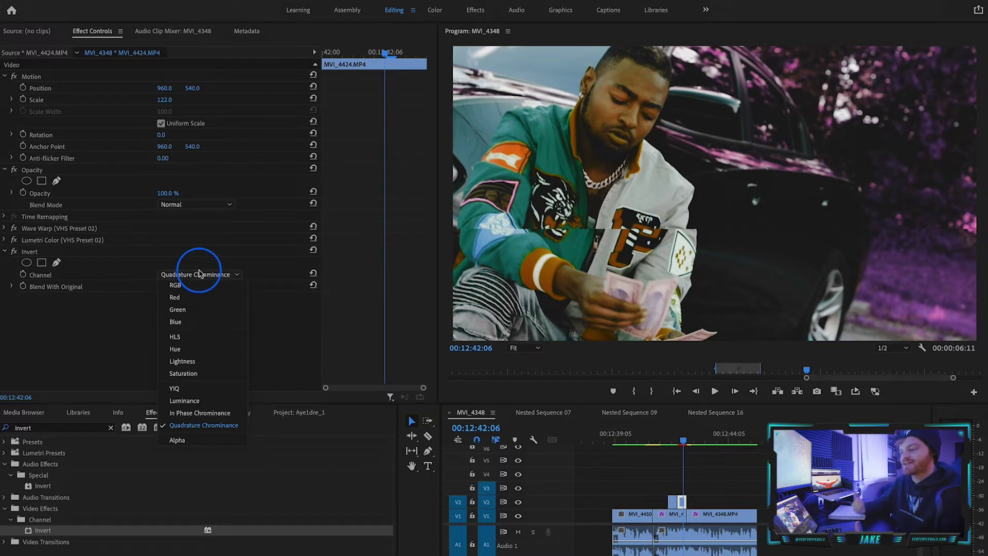
pyautogui.click(222, 401)
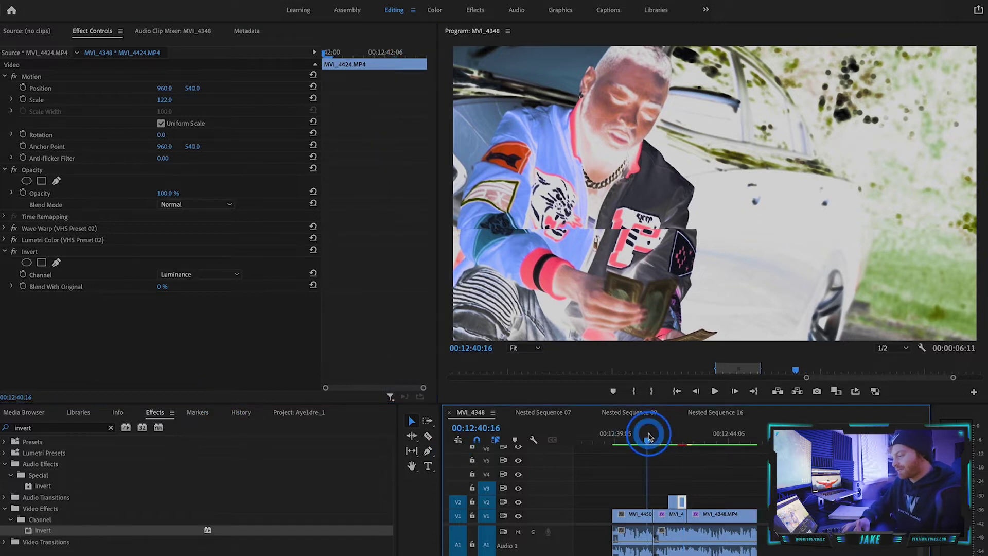
pyautogui.click(649, 441)
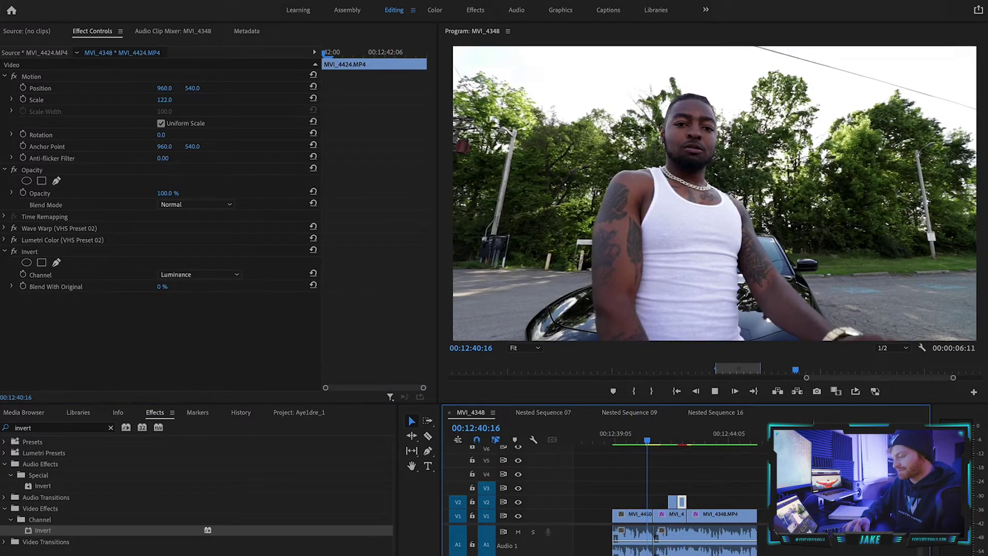
pyautogui.press('space')
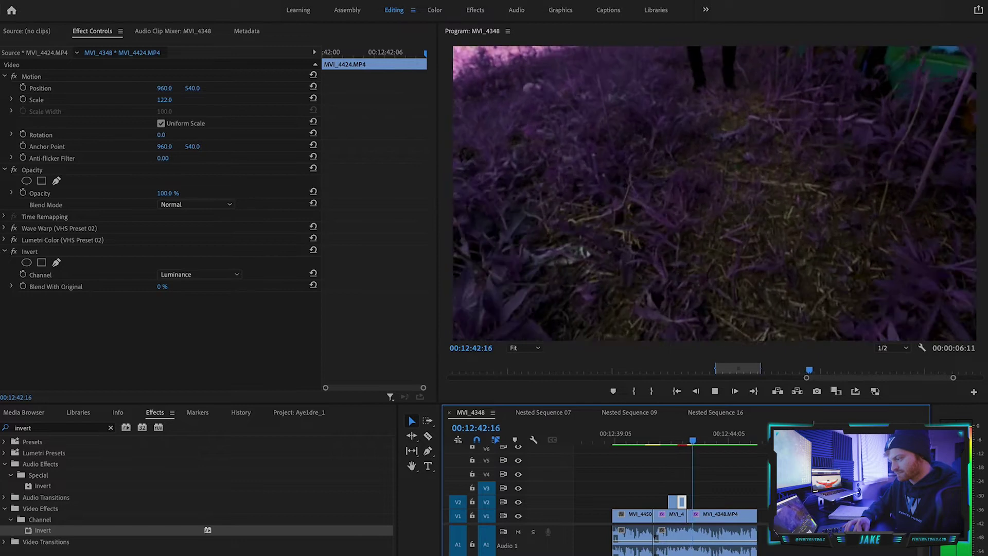
# - Compare the Scale settings of the two adjoining MVI_4424 clips on V2
pyautogui.click(671, 440)
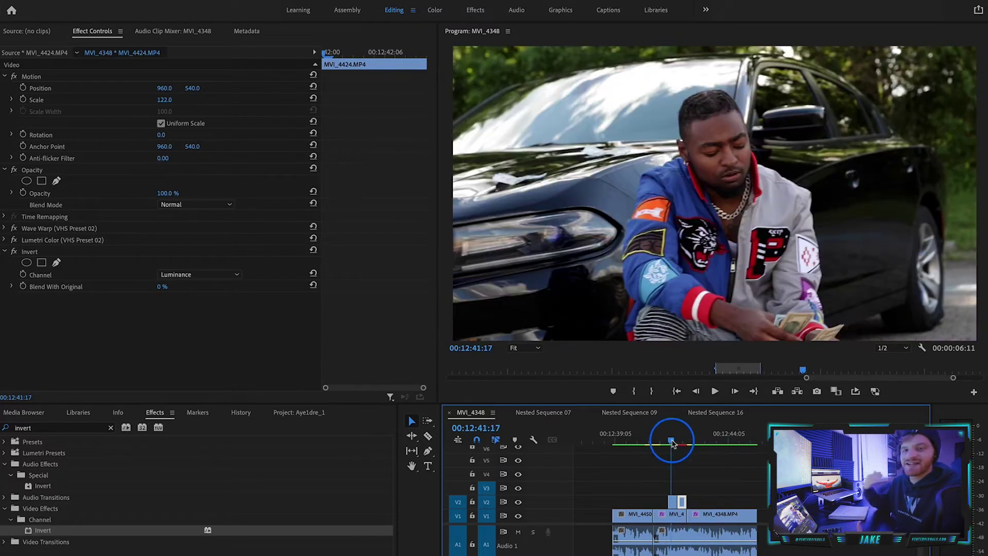
pyautogui.click(673, 500)
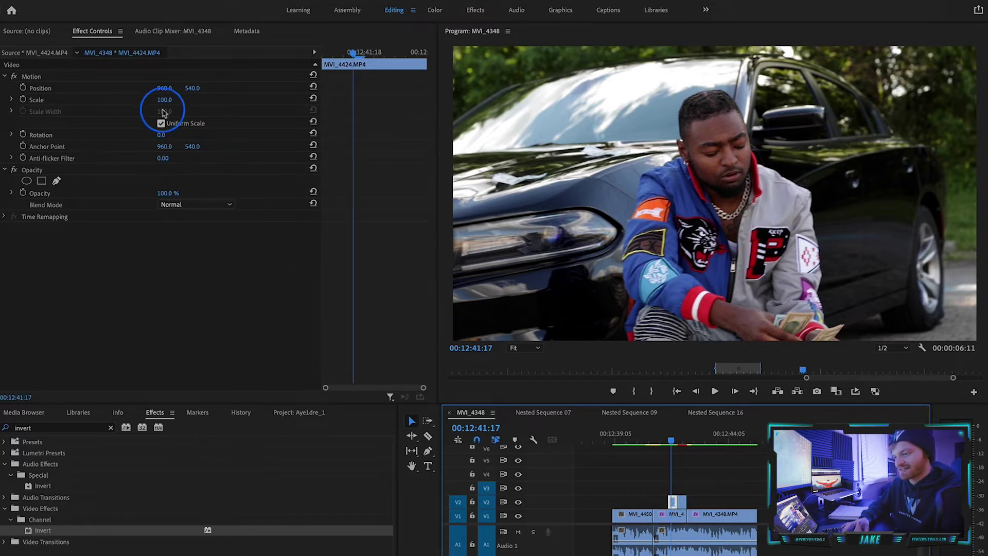
pyautogui.click(683, 507)
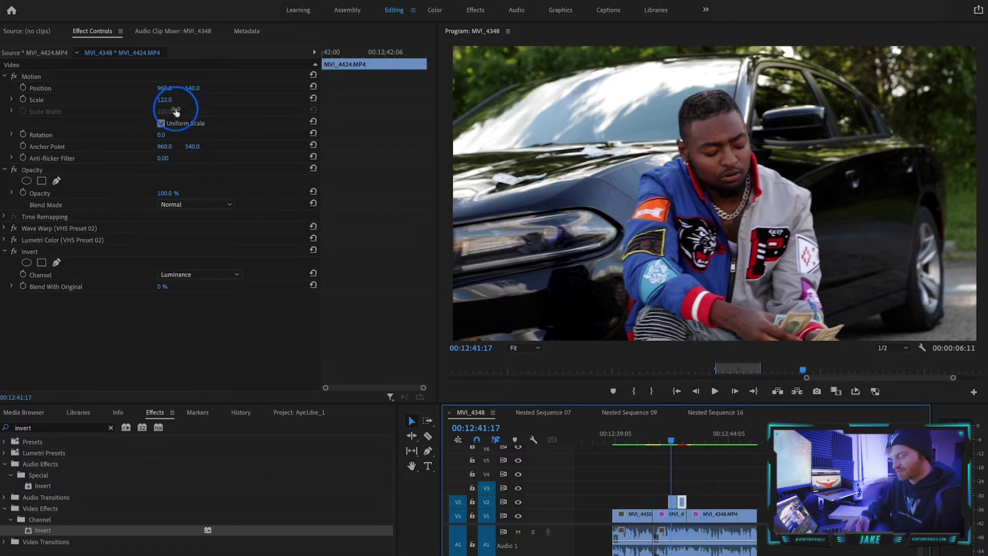
# - Play and step frame by frame through the end of V2's first MVI_4424 clip, around 00:12:41:23
pyautogui.moveTo(690, 438); pyautogui.dragTo(675, 438)
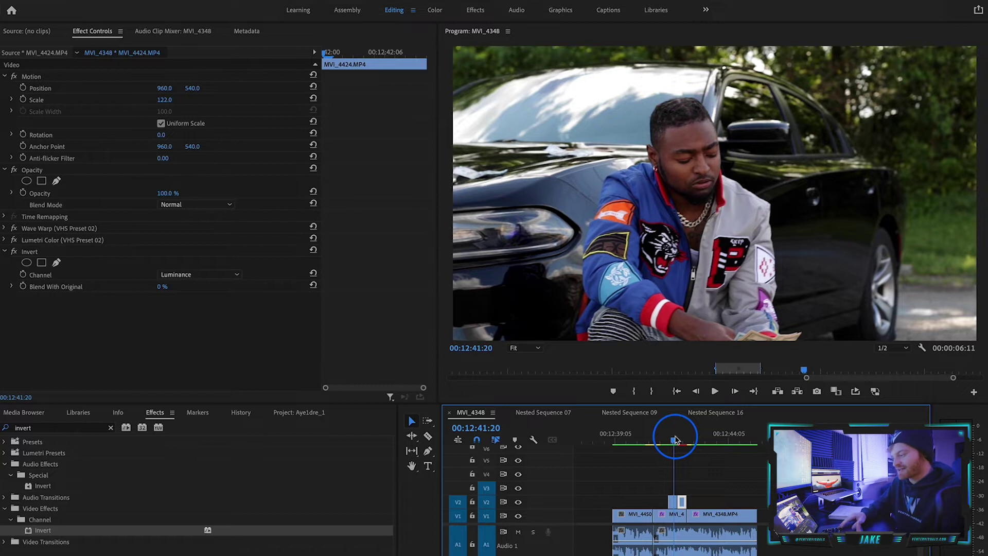
pyautogui.press('space')
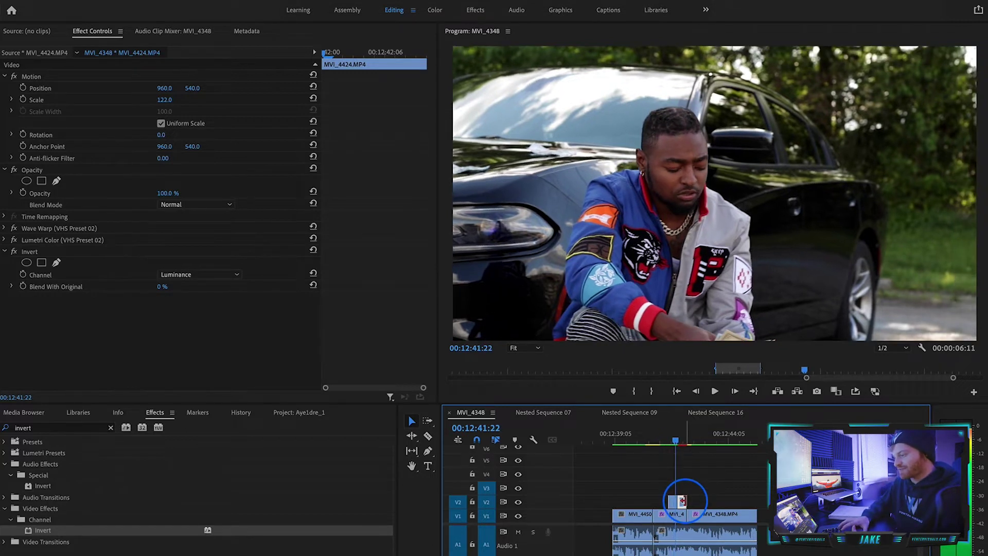
pyautogui.press('Right')
pyautogui.press('Right')
pyautogui.press('Right')
pyautogui.press('Left')
pyautogui.press('Left')
pyautogui.press('Right')
pyautogui.press('Left')
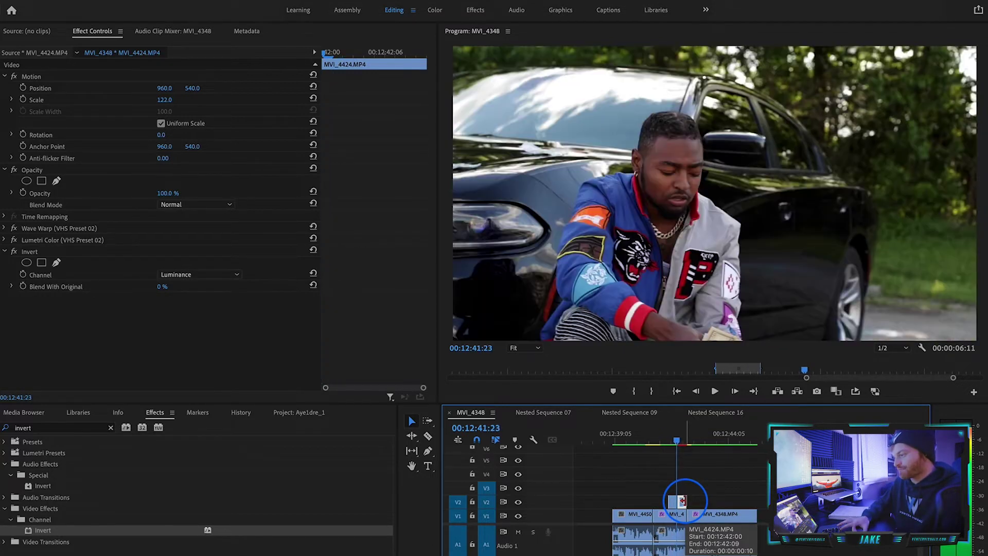
pyautogui.press('Right')
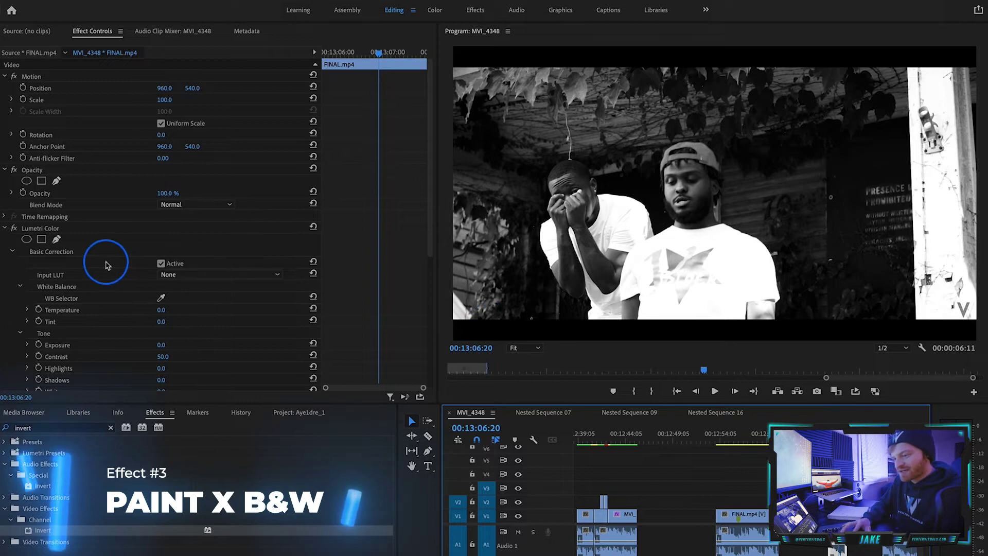
# - Clear the effects search and examine the Lumetri Color Basic Correction settings of the black-and-white FINAL.mp4 clip
pyautogui.click(32, 229)
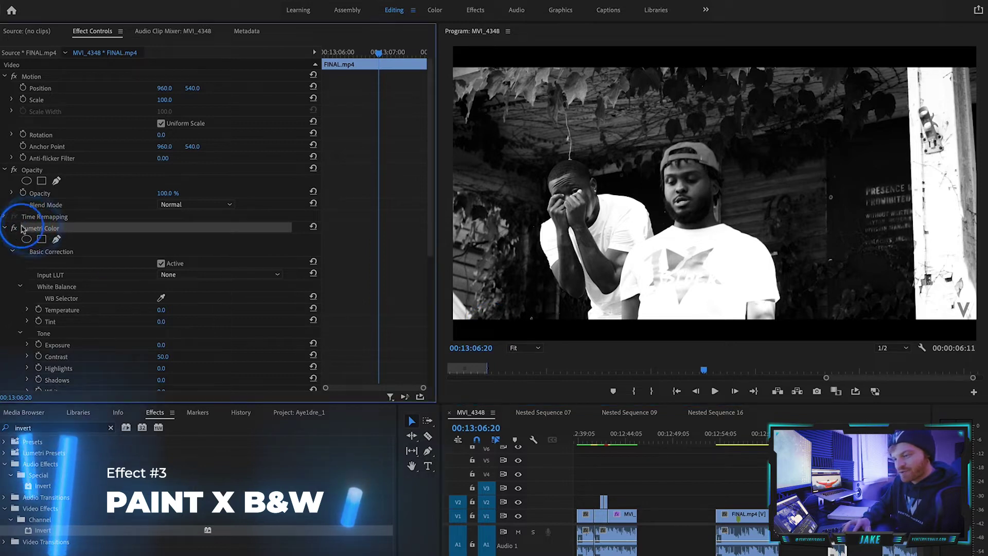
pyautogui.click(111, 427)
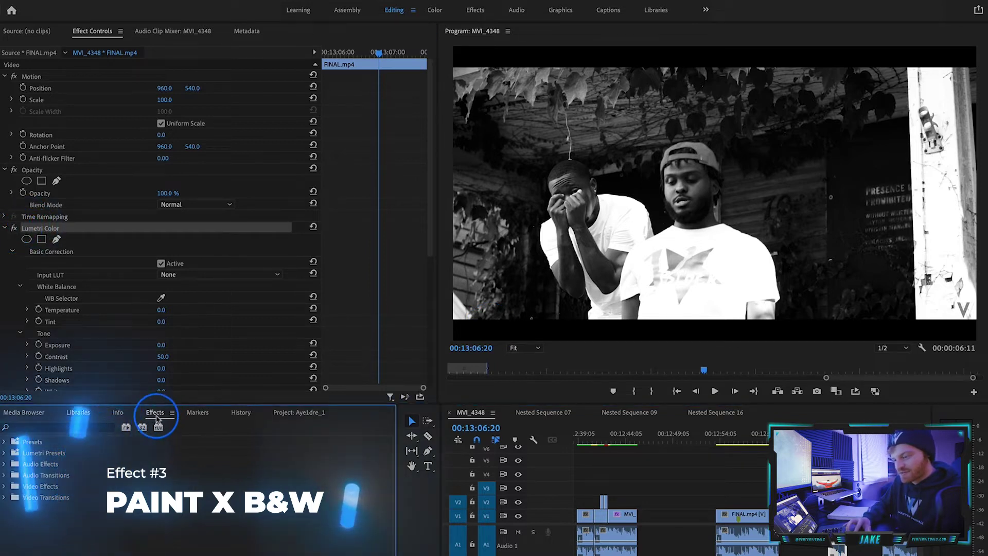
pyautogui.click(89, 429)
pyautogui.click(93, 344)
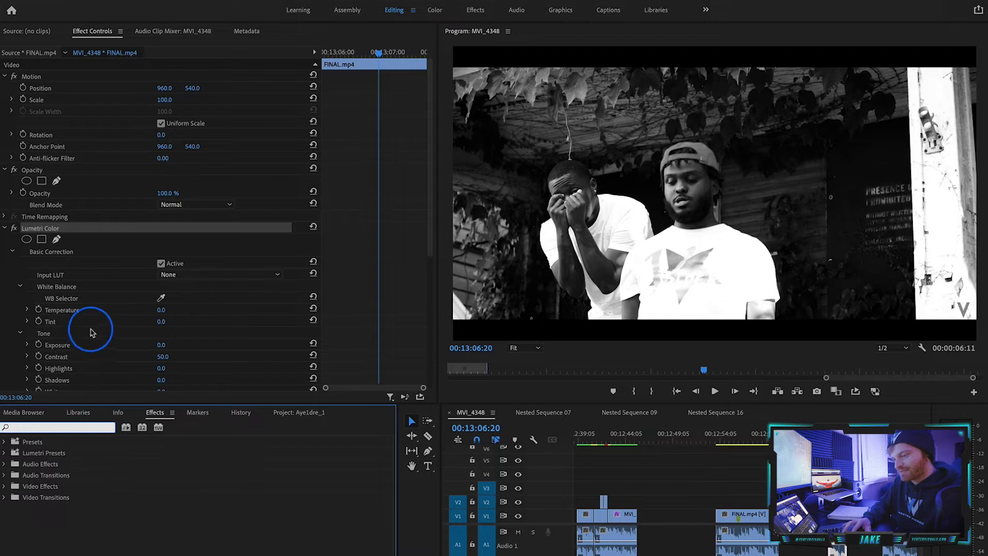
pyautogui.scroll(-5, 70, 249)
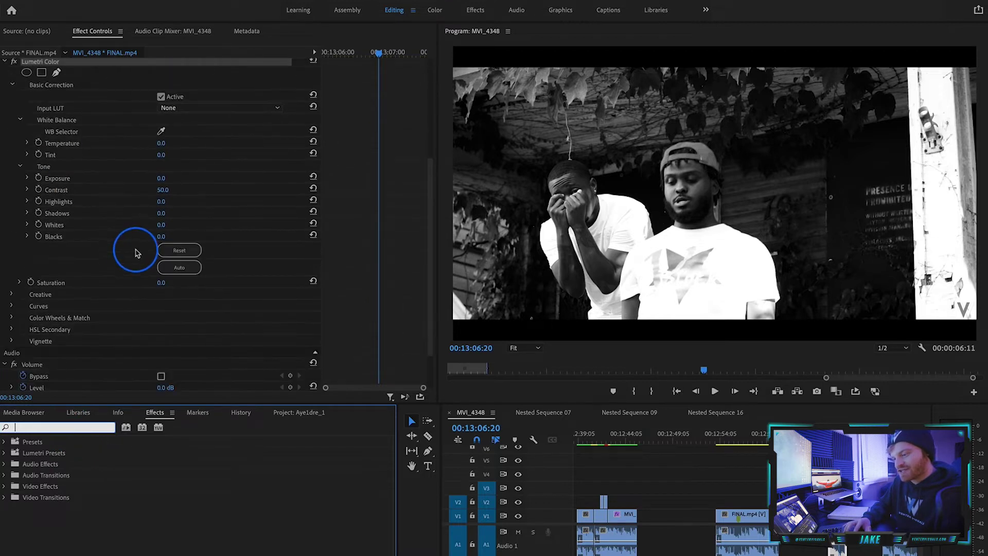
pyautogui.click(165, 190)
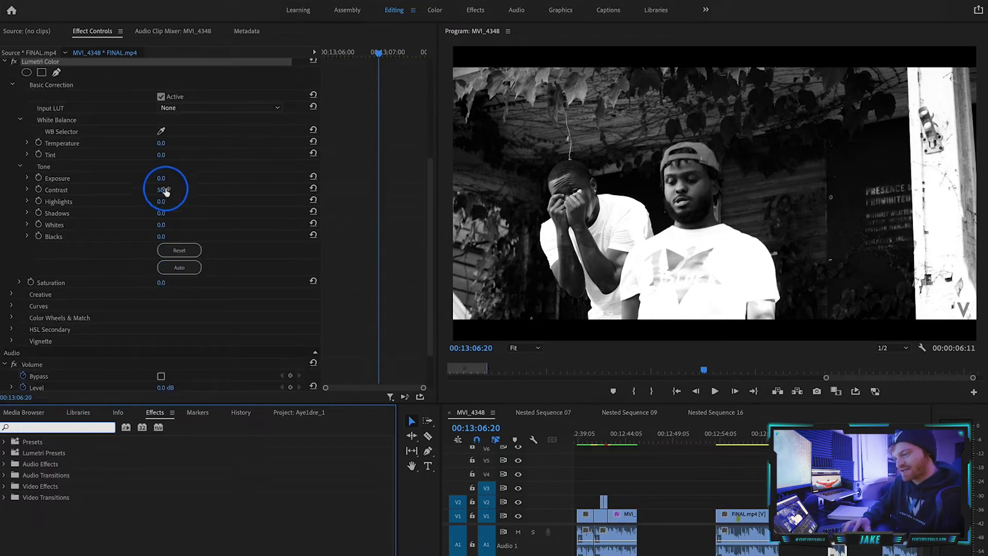
pyautogui.click(702, 354)
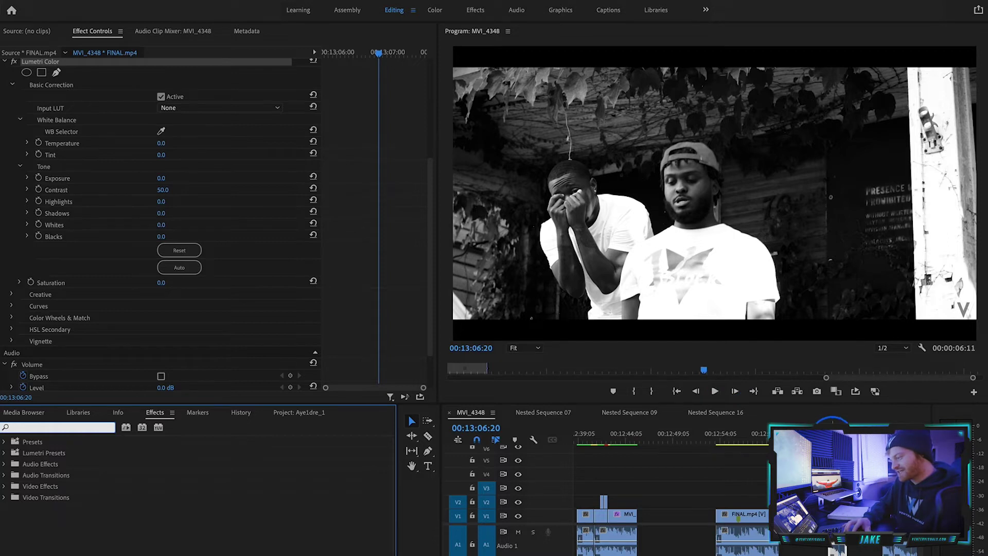
# - Play back the finished paint example in the earlier FINAL.mp4 clip, from about 00:12:55:11
pyautogui.moveTo(846, 515)
pyautogui.mouseDown()
pyautogui.moveTo(882, 515)
pyautogui.moveTo(840, 515)
pyautogui.mouseUp()
pyautogui.click(838, 433)
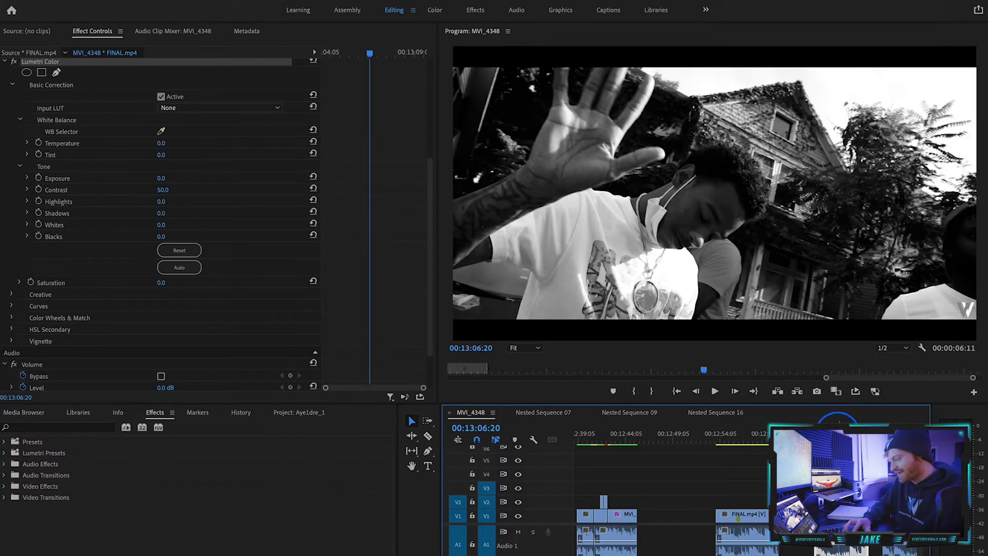
pyautogui.press('=')
pyautogui.click(660, 434)
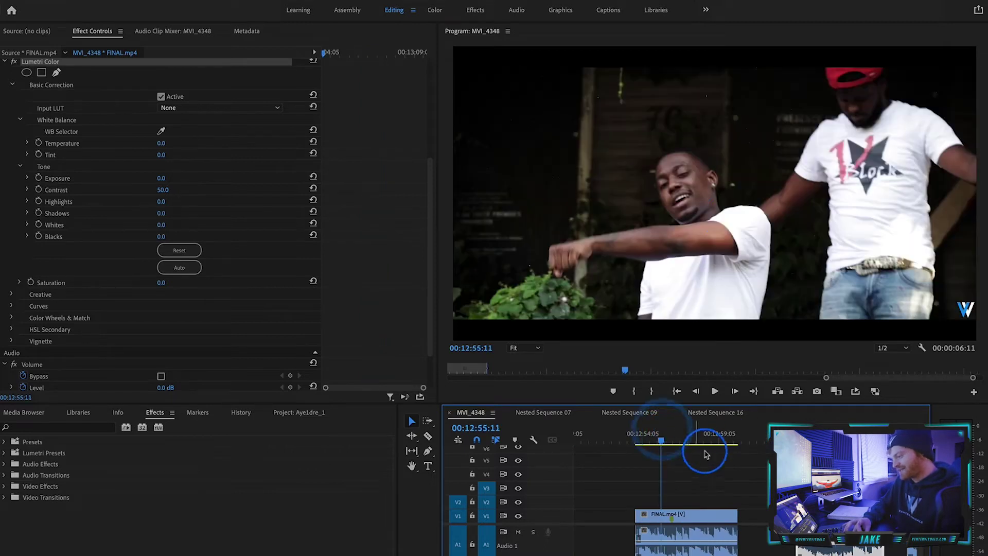
pyautogui.press('space')
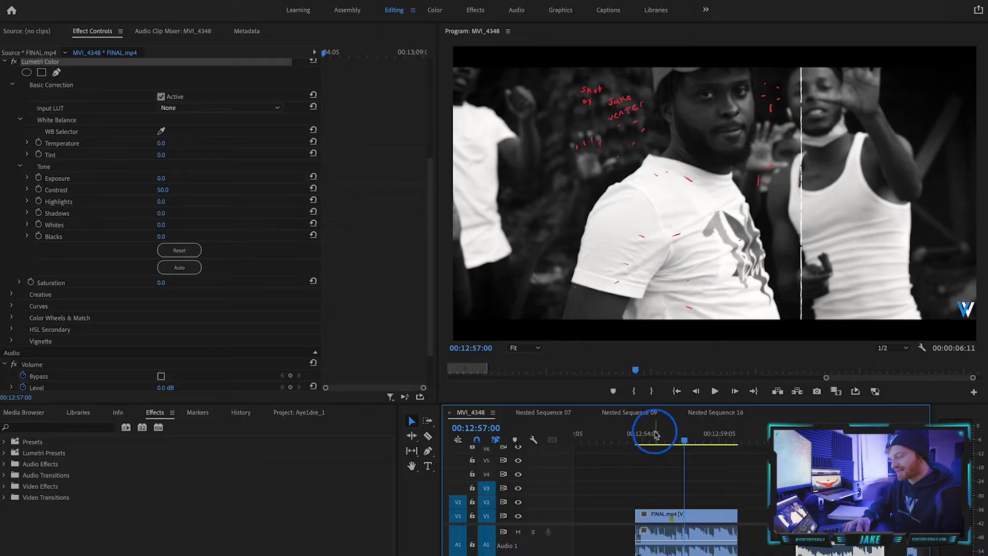
pyautogui.click(652, 432)
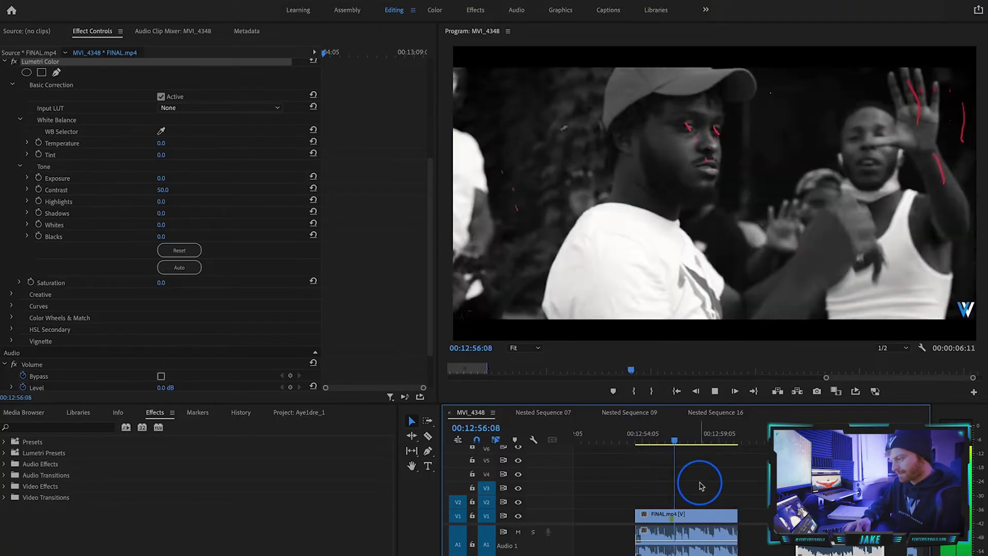
pyautogui.press('space')
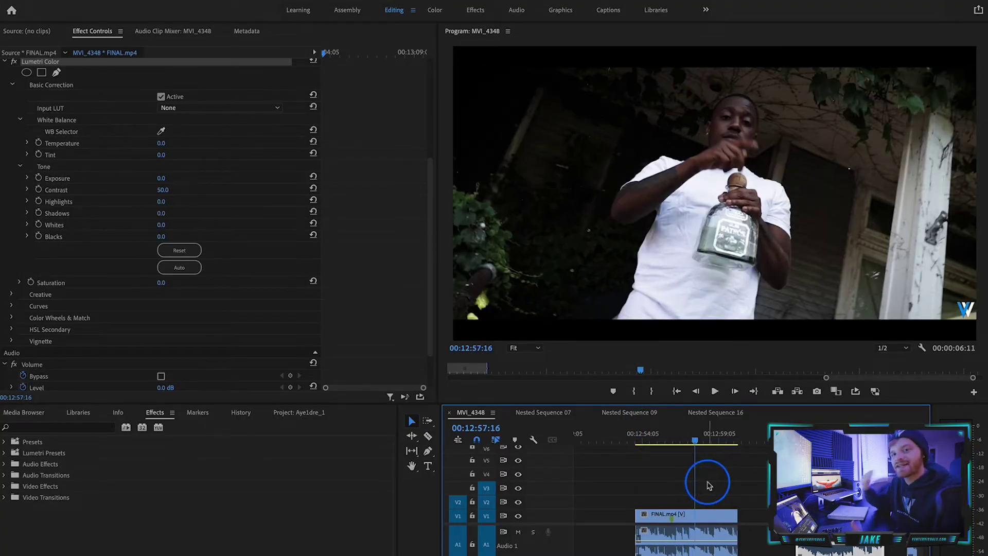
# - Find the shot change frame by frame and split the black-and-white FINAL.mp4 clip at 00:13:06:03
pyautogui.moveTo(811, 433); pyautogui.dragTo(829, 433)
pyautogui.press('Left')
pyautogui.press('Left')
pyautogui.press('Left')
pyautogui.press('Left')
pyautogui.press('Left')
pyautogui.press('Left')
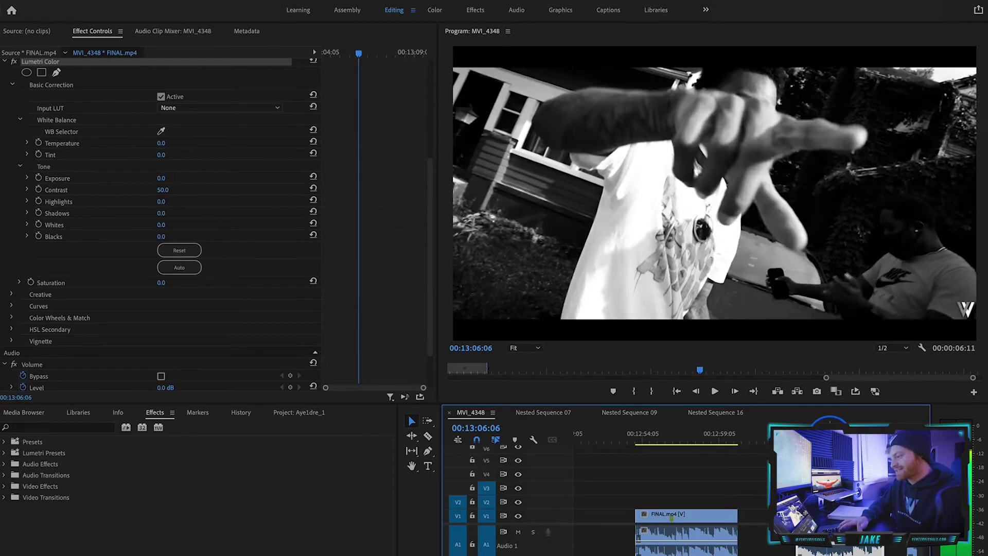
pyautogui.press('Right')
pyautogui.click(826, 516)
pyautogui.press('v')
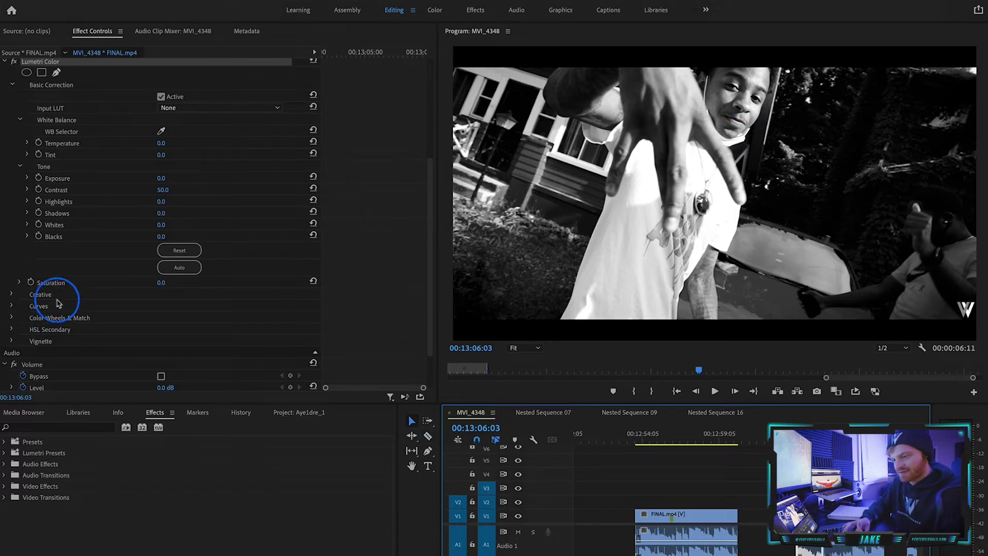
# - Remove Lumetri Color from the FINAL.mp4 part before 00:13:06:03 and select the part after the cut
pyautogui.press('Delete')
pyautogui.click(85, 90)
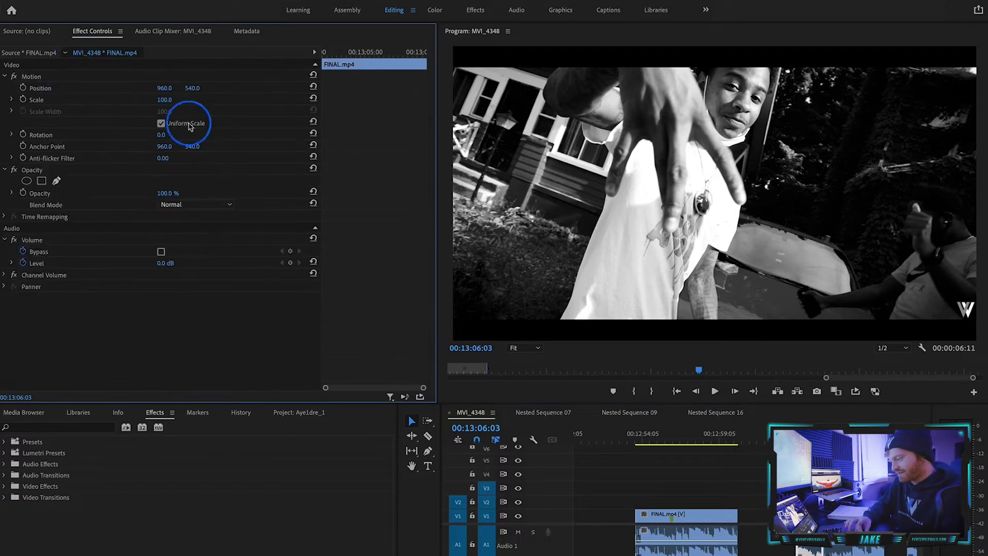
pyautogui.hotkey('ctrl', 'z')
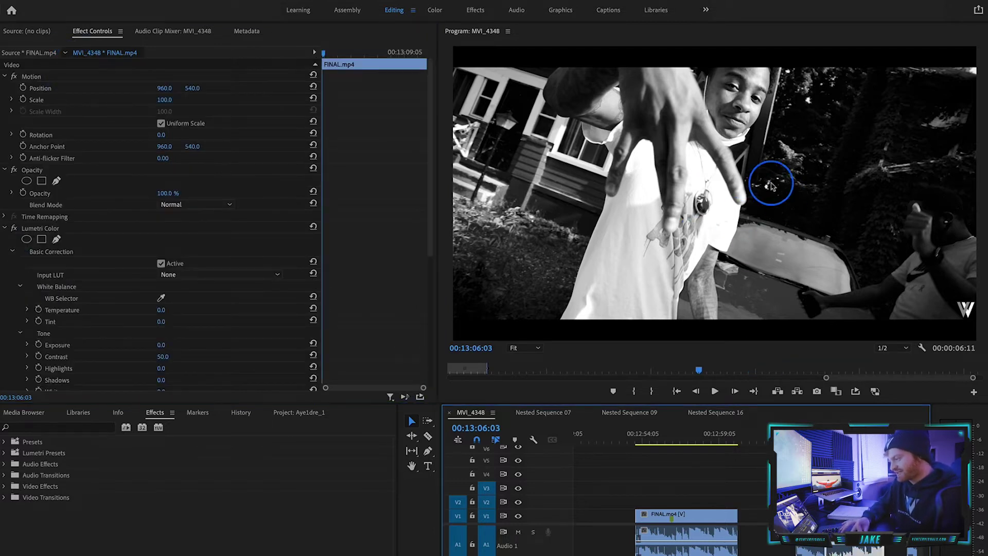
# - Split the FINAL.mp4 clip at 00:13:07:20 and remove Lumetri Color from the part after that cut
pyautogui.press('space')
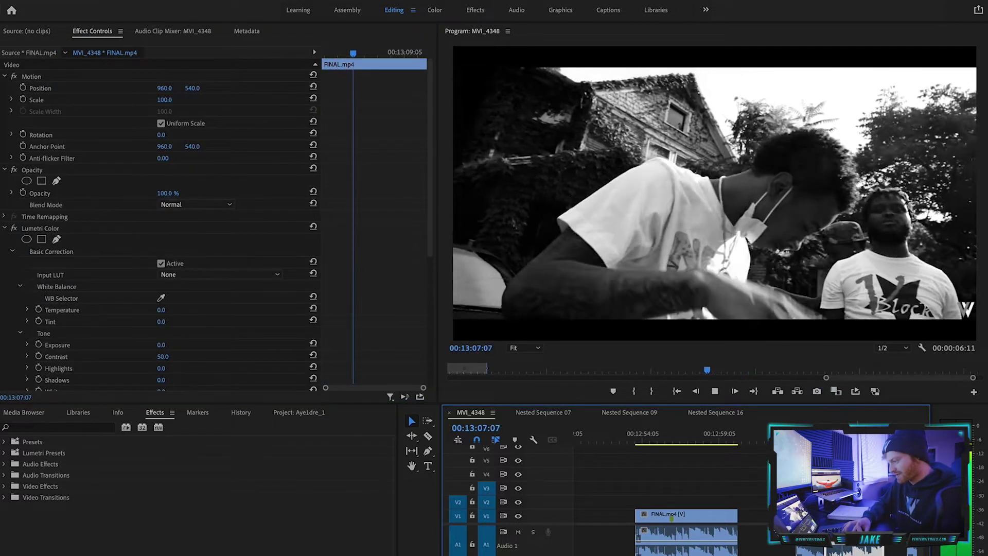
pyautogui.press('space')
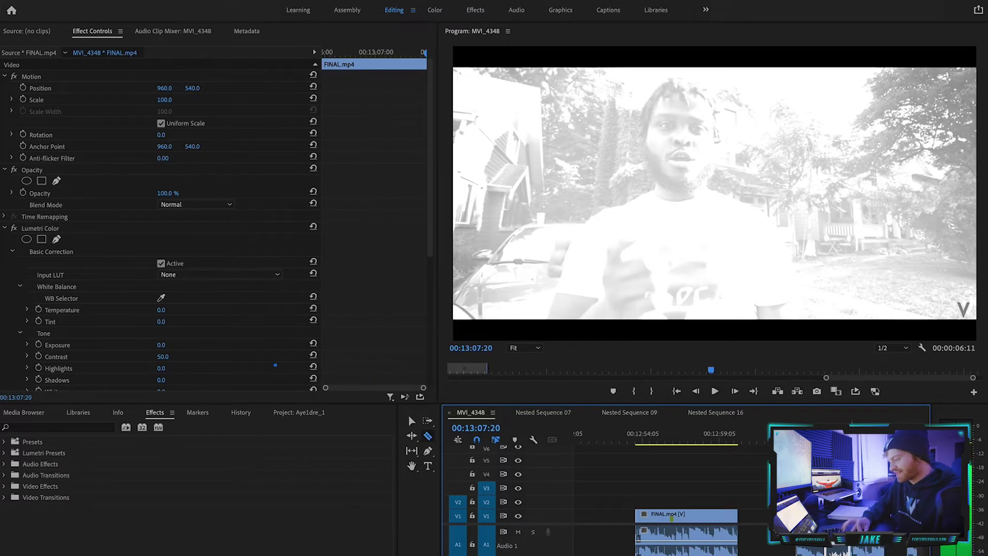
pyautogui.click(27, 229)
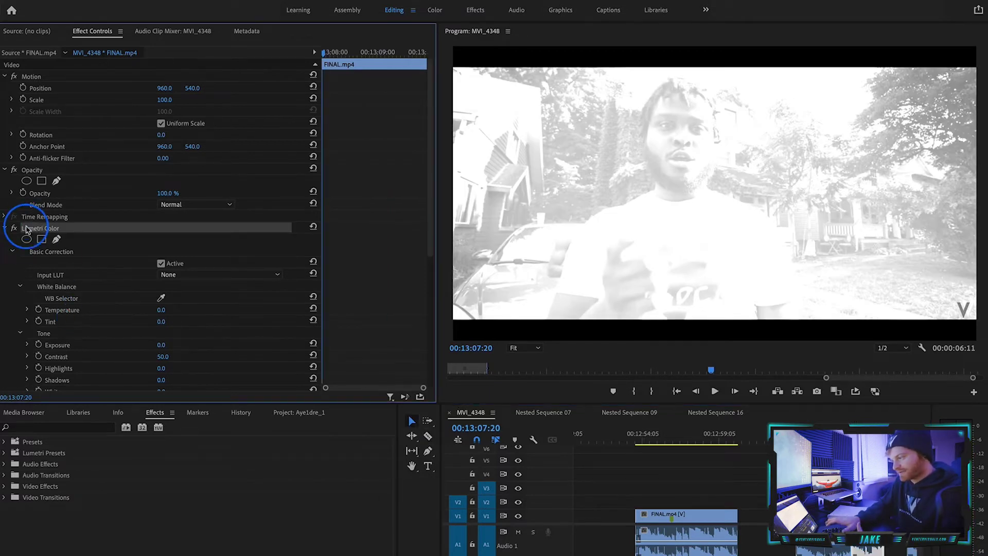
pyautogui.press('Delete')
pyautogui.press('Left')
pyautogui.press('Left')
pyautogui.press('Right')
pyautogui.press('Right')
pyautogui.press('Right')
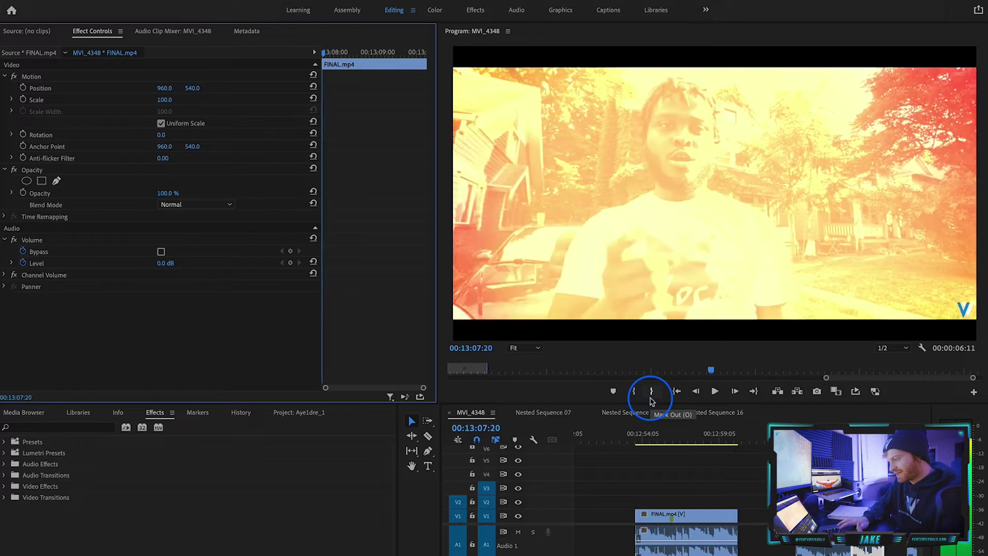
# - Scrub through the black-and-white section between the two cuts in FINAL.mp4
pyautogui.click(818, 436)
pyautogui.click(845, 433)
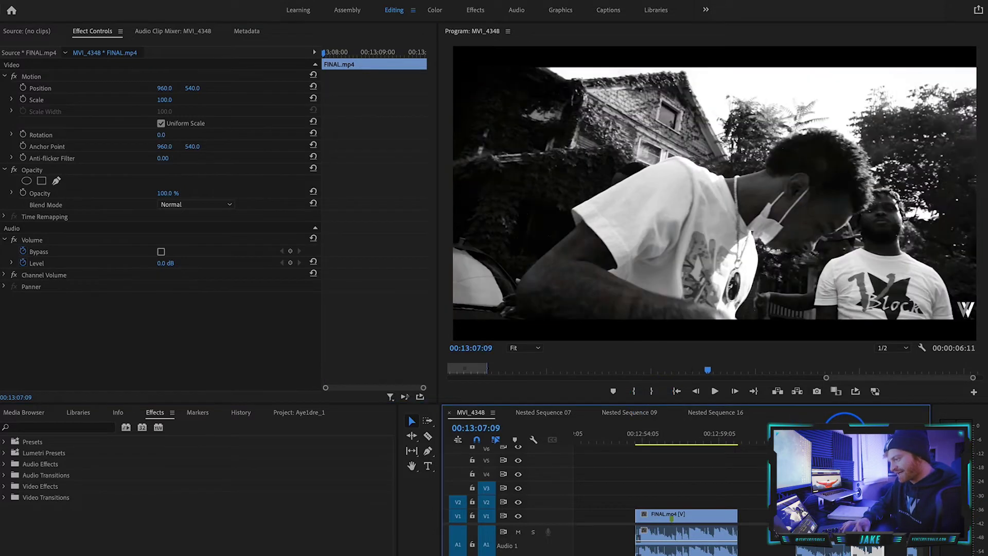
pyautogui.click(886, 433)
pyautogui.click(867, 432)
# - Search the effects for "posterize" and apply Posterize Time to the black-and-white FINAL.mp4 segment
pyautogui.click(57, 427)
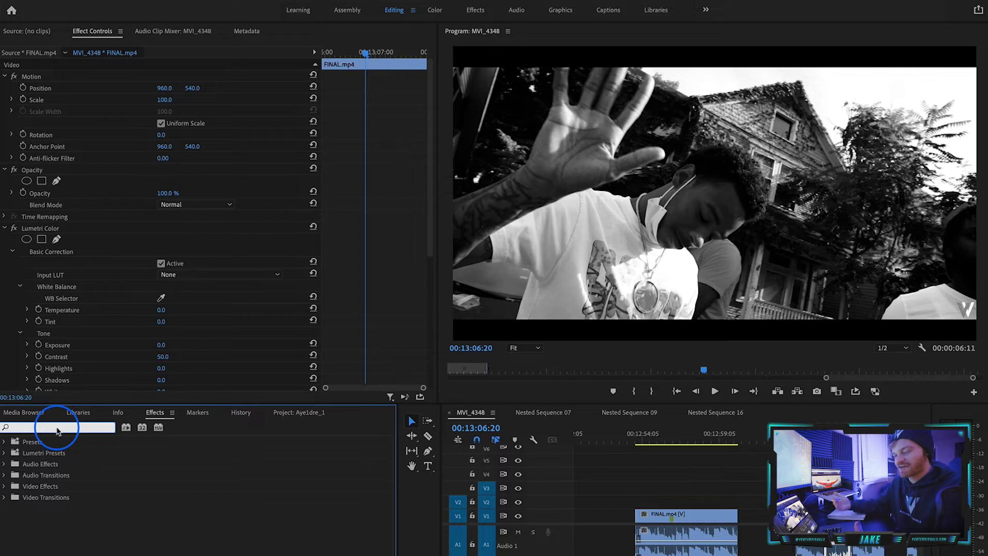
pyautogui.write('posterize')
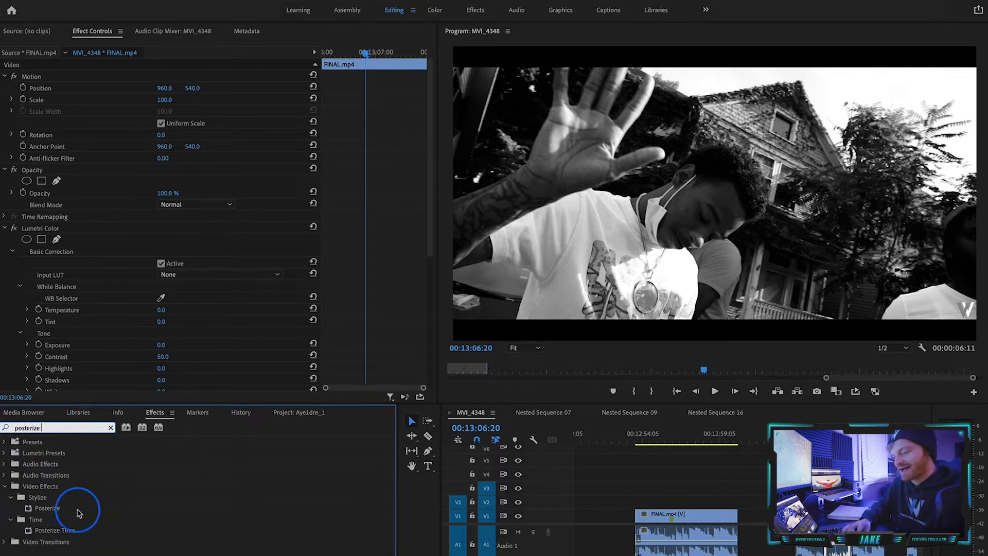
pyautogui.click(62, 529)
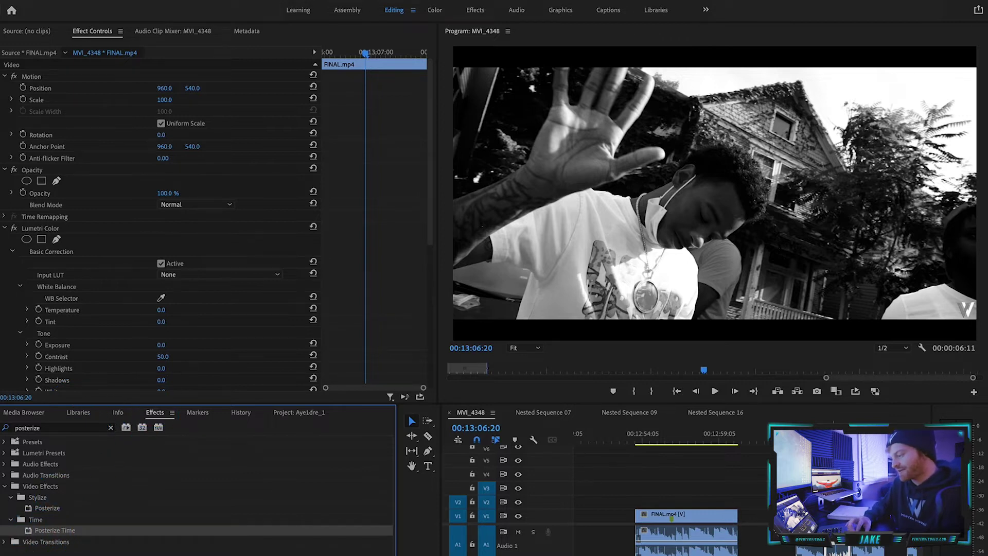
# - Collapse the Motion, Opacity and Lumetri Color settings and set the Posterize Time Frame Rate to 17
pyautogui.click(6, 76)
pyautogui.click(6, 88)
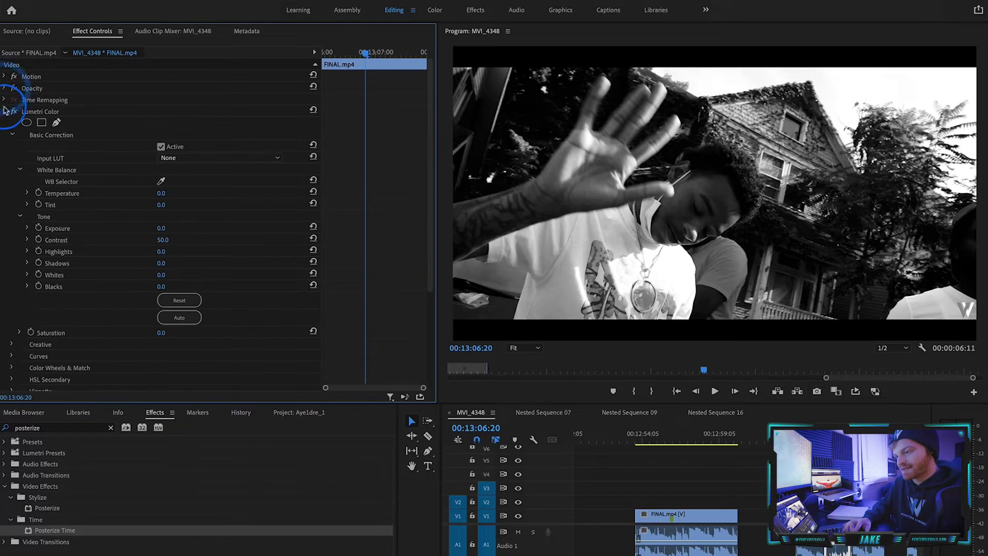
pyautogui.click(5, 111)
pyautogui.click(173, 142)
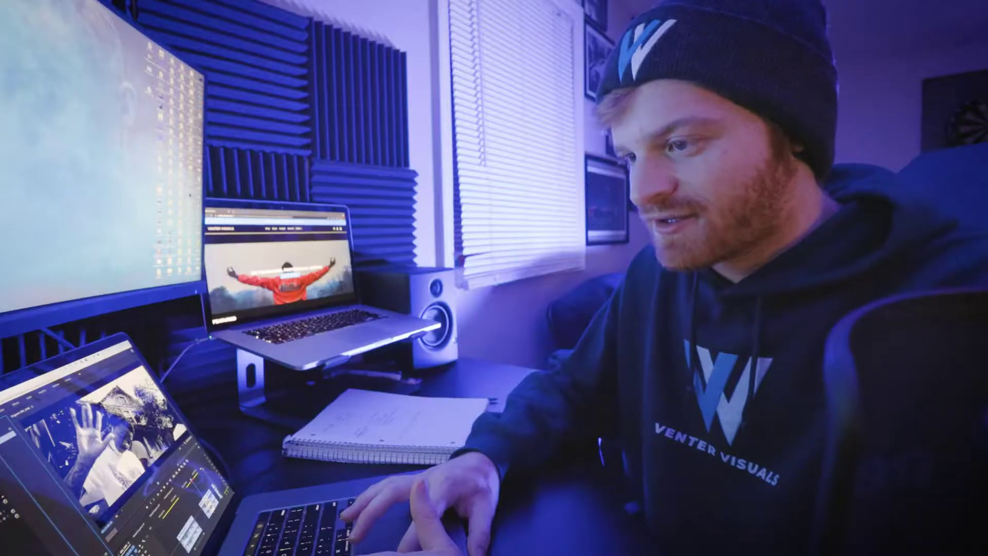
pyautogui.write('20')
pyautogui.press('Return')
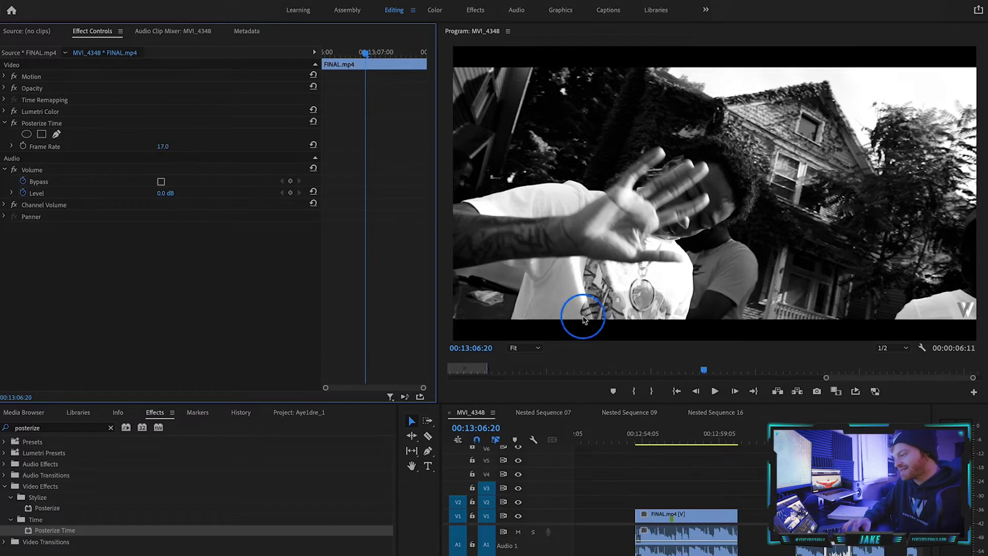
# - Play back the posterized black-and-white segment from 00:13:05:12
pyautogui.click(817, 434)
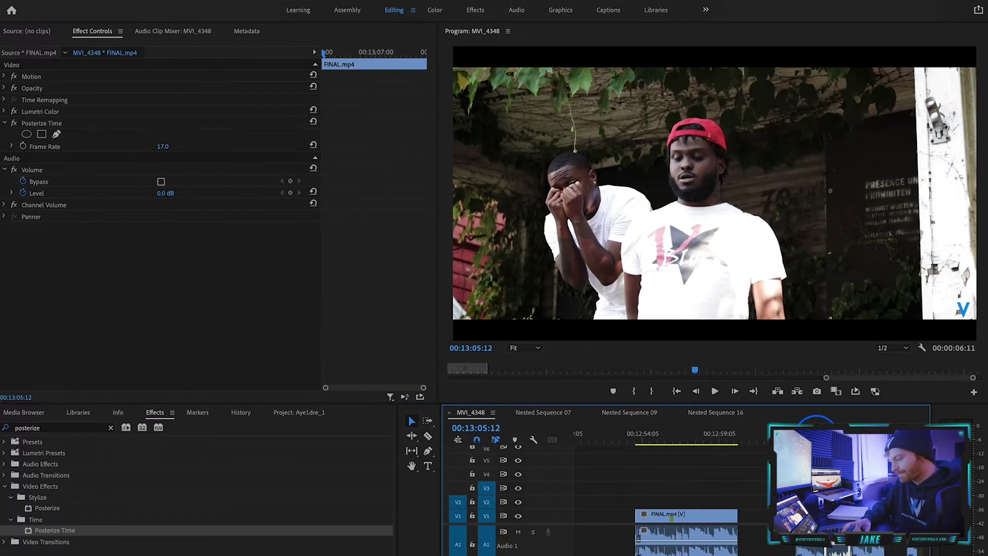
pyautogui.press('space')
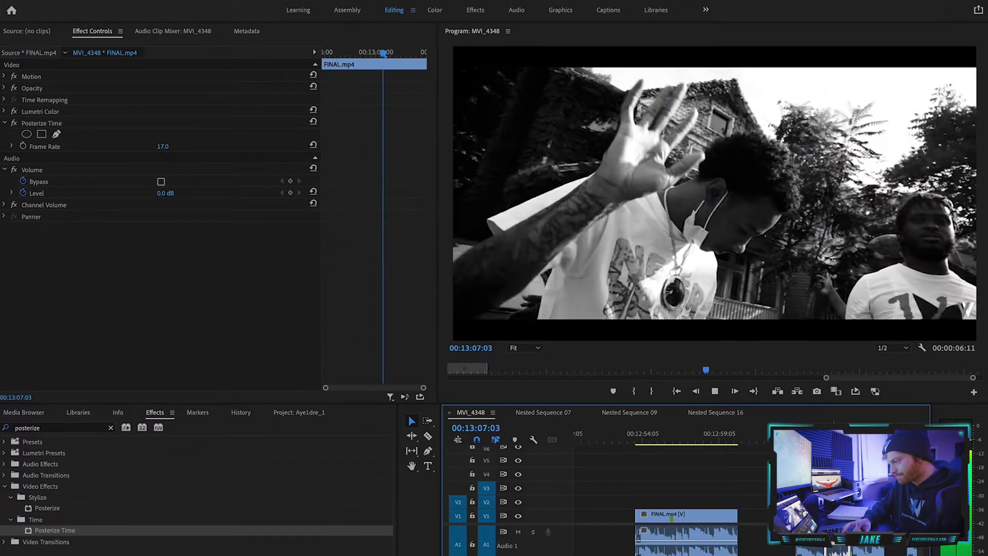
pyautogui.press('space')
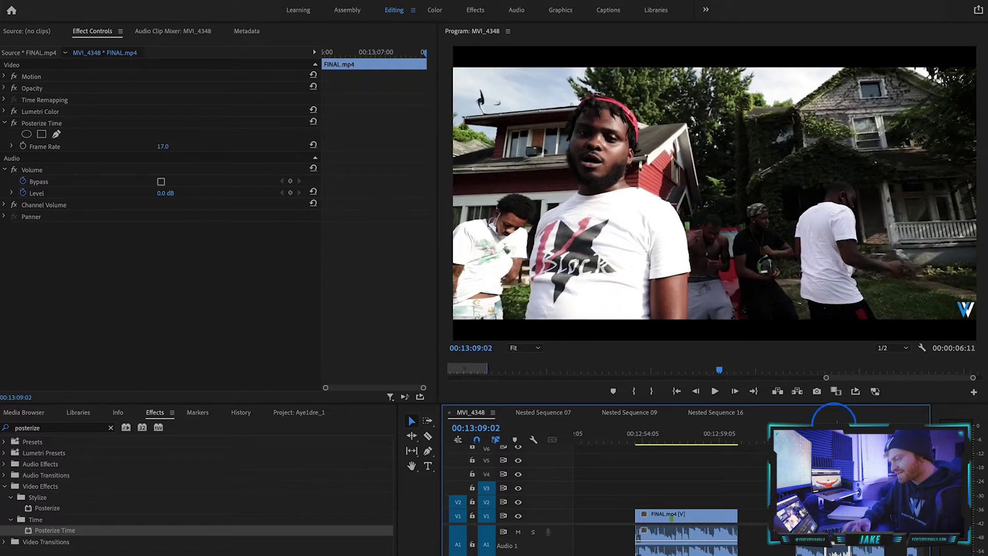
# - Replace the black-and-white FINAL.mp4 segment with an After Effects composition
pyautogui.moveTo(817, 434); pyautogui.dragTo(838, 433)
pyautogui.rightClick(839, 514)
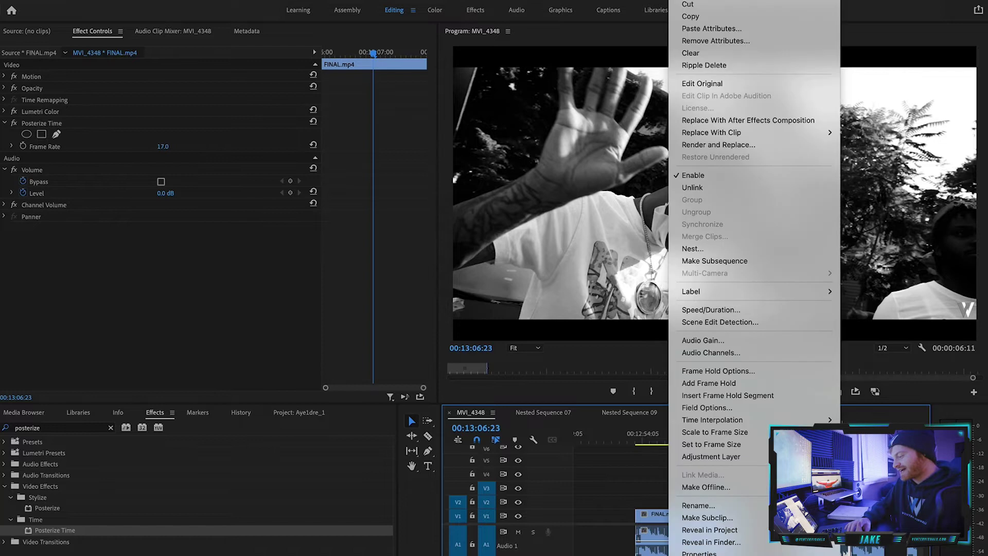
pyautogui.click(761, 118)
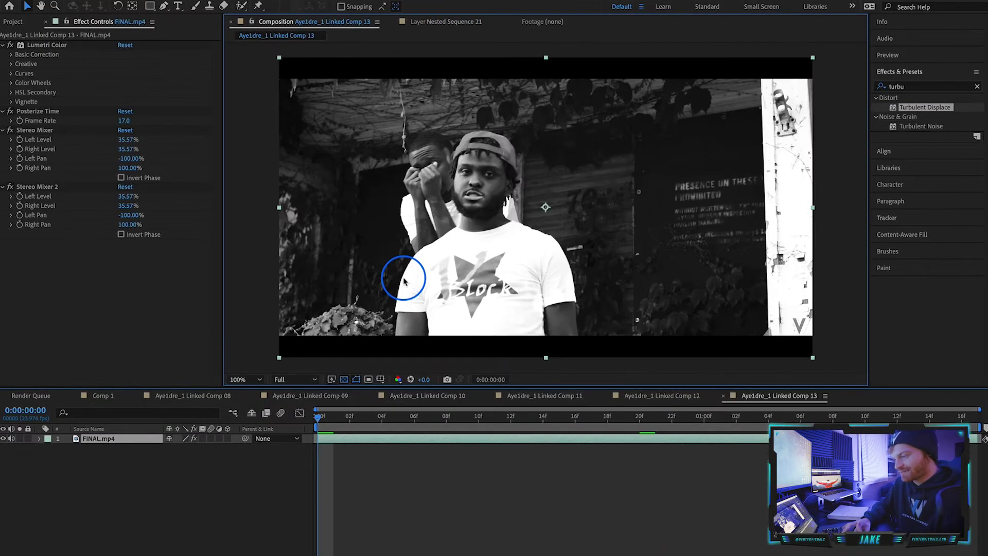
# - Move to 0:00:00:01 in the linked composition and duplicate the FINAL.mp4 layer
pyautogui.moveTo(322, 416); pyautogui.dragTo(333, 441)
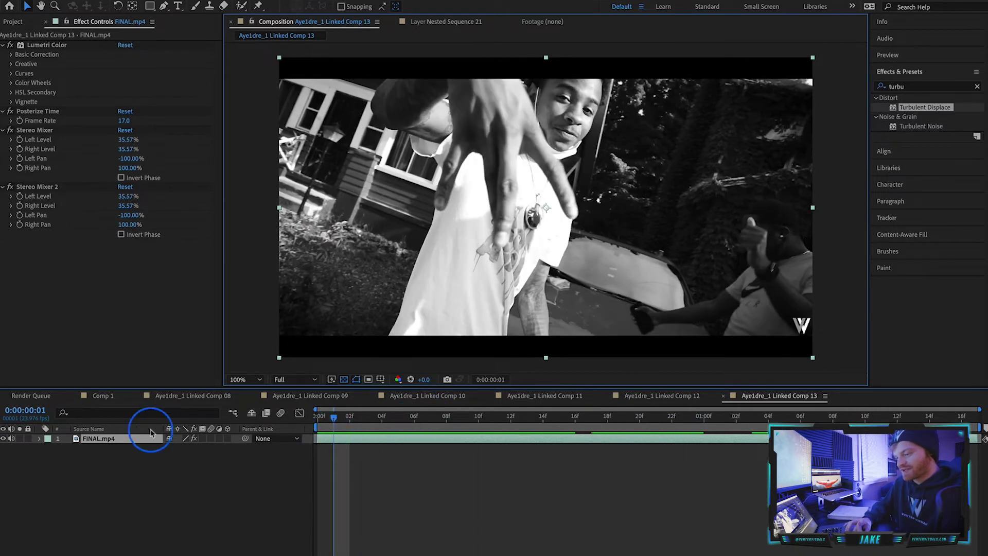
pyautogui.hotkey('ctrl', 'd')
# - Paint red Brush strokes with a custom 3-frame duration around the hand and shirt and over the background at 0:00:00:01
pyautogui.click(196, 9)
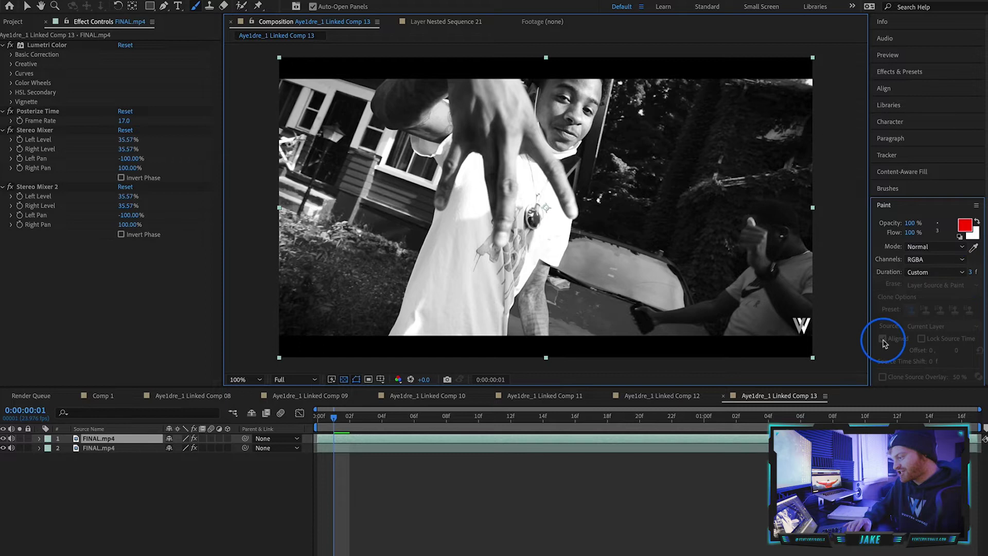
pyautogui.doubleClick(529, 139)
pyautogui.moveTo(536, 148)
pyautogui.mouseDown()
pyautogui.moveTo(552, 181)
pyautogui.moveTo(567, 173)
pyautogui.mouseUp()
pyautogui.moveTo(508, 168)
pyautogui.mouseDown()
pyautogui.moveTo(507, 202)
pyautogui.moveTo(521, 200)
pyautogui.moveTo(474, 193)
pyautogui.mouseUp()
pyautogui.moveTo(473, 151); pyautogui.dragTo(470, 184)
pyautogui.moveTo(478, 126)
pyautogui.mouseDown()
pyautogui.moveTo(431, 141)
pyautogui.moveTo(422, 119)
pyautogui.mouseUp()
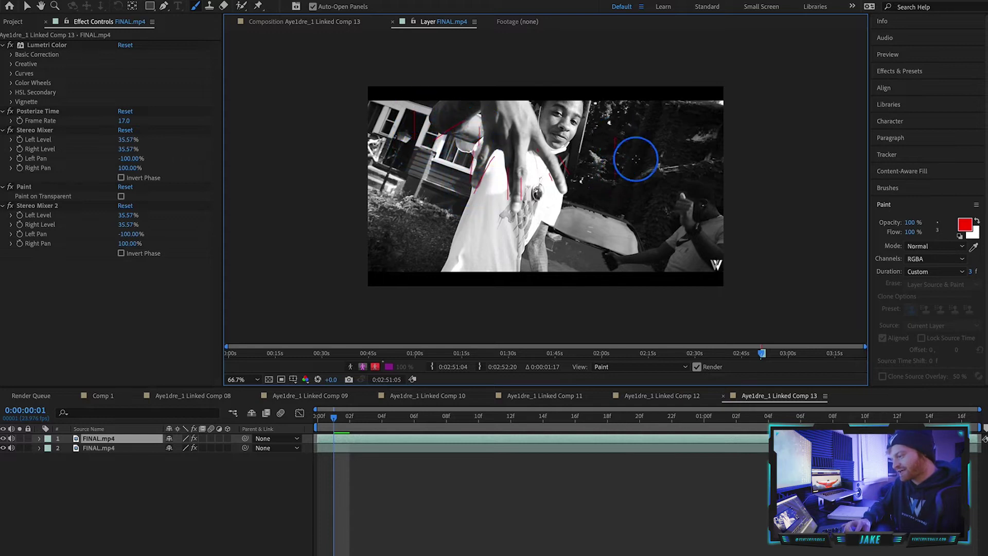
pyautogui.moveTo(404, 200); pyautogui.dragTo(403, 235)
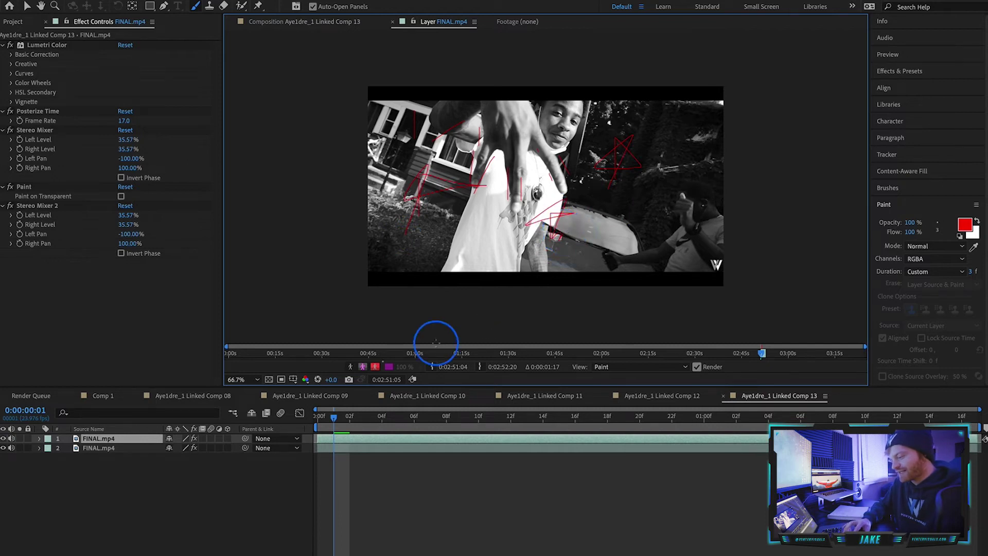
# - Move to 0:00:00:04 and paint red brush strokes around the arm, above the shoulder and over both sides of the background
pyautogui.press('2')
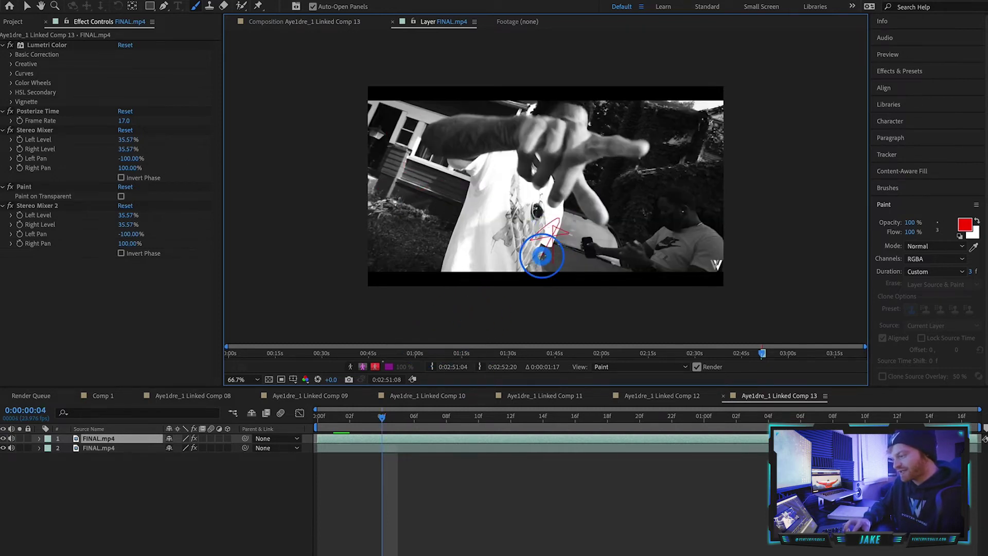
pyautogui.moveTo(422, 143); pyautogui.dragTo(442, 138)
pyautogui.moveTo(470, 99)
pyautogui.mouseDown()
pyautogui.moveTo(524, 101)
pyautogui.moveTo(478, 131)
pyautogui.mouseUp()
pyautogui.moveTo(391, 149); pyautogui.dragTo(413, 251)
pyautogui.moveTo(648, 233)
pyautogui.mouseDown()
pyautogui.moveTo(690, 180)
pyautogui.moveTo(687, 153)
pyautogui.moveTo(661, 144)
pyautogui.moveTo(684, 165)
pyautogui.moveTo(633, 206)
pyautogui.mouseUp()
# - Paint red strokes at 0:00:00:07 along the arm, fingers and shirt, plus star shapes over the window, foliage and background man
pyautogui.moveTo(547, 252); pyautogui.dragTo(572, 266)
pyautogui.moveTo(528, 235); pyautogui.dragTo(474, 227)
pyautogui.moveTo(479, 164); pyautogui.dragTo(437, 146)
pyautogui.moveTo(523, 187)
pyautogui.mouseDown()
pyautogui.moveTo(509, 228)
pyautogui.moveTo(487, 180)
pyautogui.moveTo(471, 184)
pyautogui.moveTo(446, 213)
pyautogui.moveTo(391, 238)
pyautogui.mouseUp()
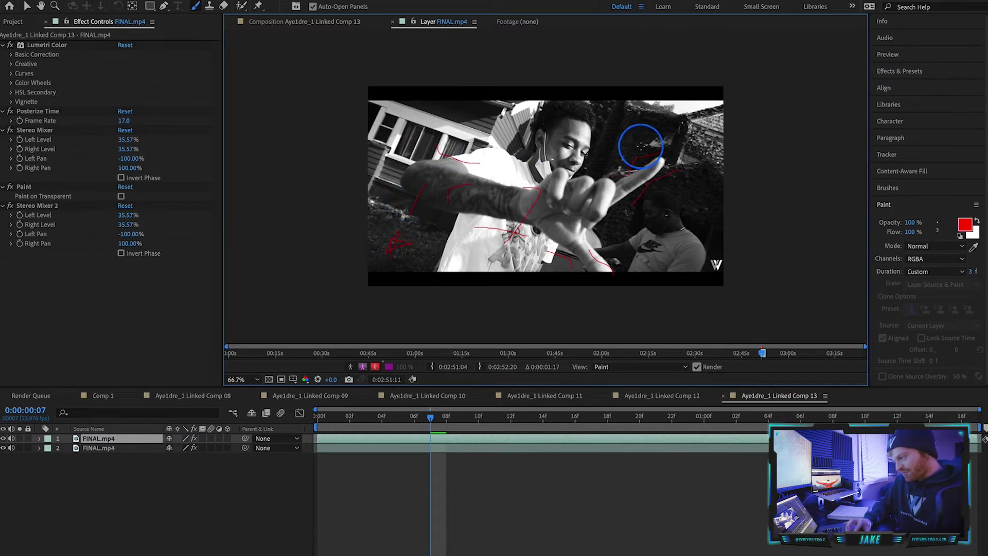
pyautogui.moveTo(631, 131); pyautogui.dragTo(630, 151)
pyautogui.moveTo(394, 135); pyautogui.dragTo(386, 144)
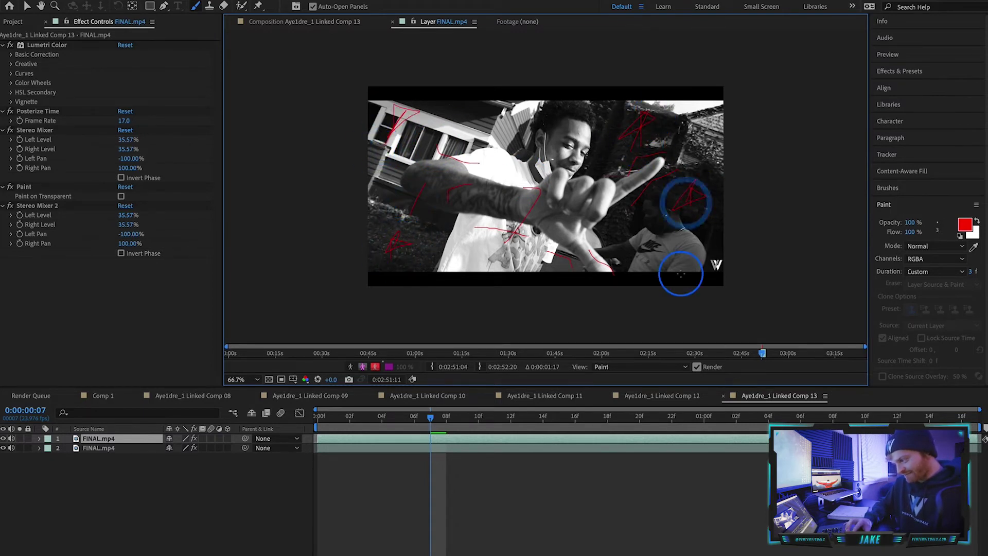
# - Move to 0:00:00:10 and paint red star shapes over the houses, foliage, background man and lower arm
pyautogui.press('2')
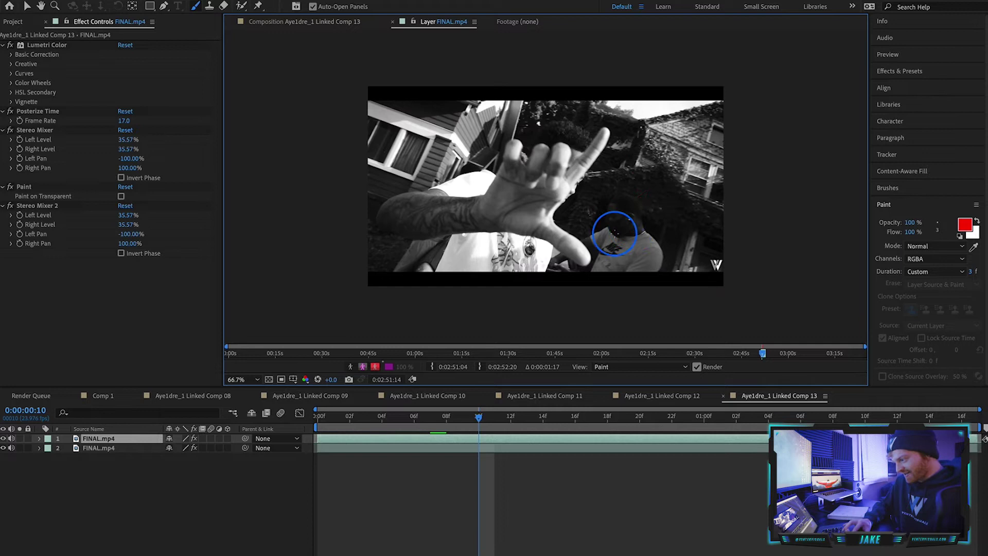
pyautogui.moveTo(664, 170); pyautogui.dragTo(663, 143)
pyautogui.moveTo(665, 176); pyautogui.dragTo(664, 187)
pyautogui.moveTo(413, 135); pyautogui.dragTo(413, 122)
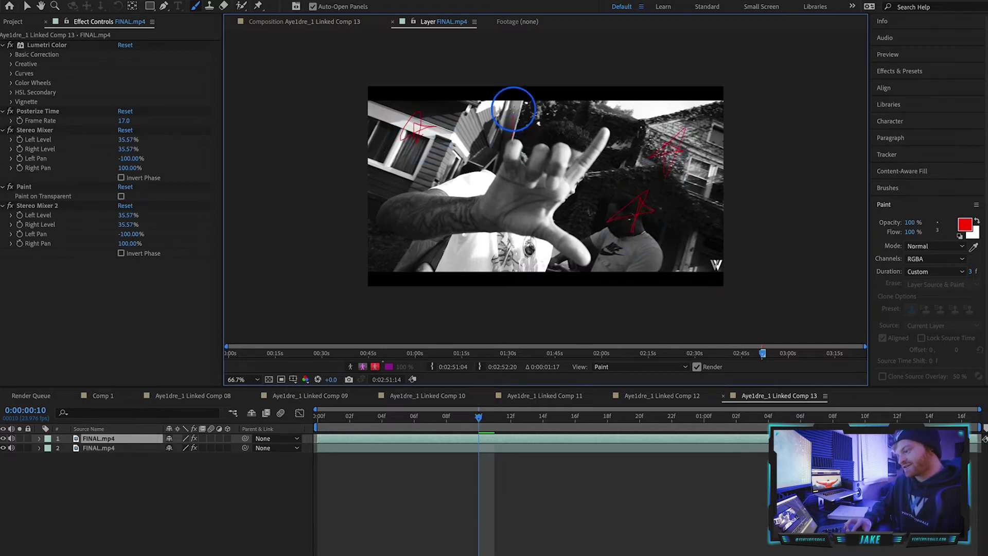
pyautogui.moveTo(423, 250); pyautogui.dragTo(438, 229)
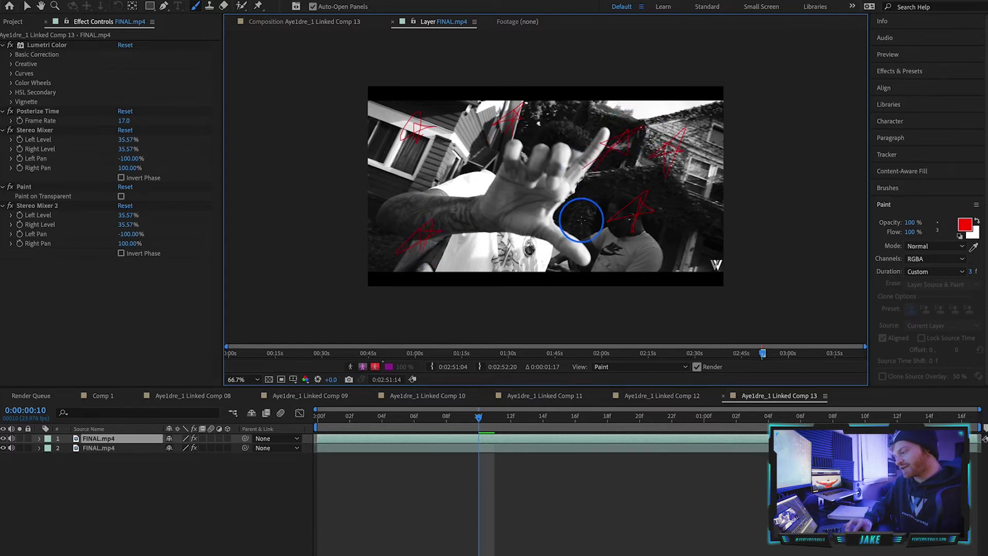
# - Paint red strokes and stars at 0:00:00:13 and 0:00:00:16 around the hand and shirt and over the houses
pyautogui.press('pagedown')
pyautogui.press('pagedown')
pyautogui.press('pagedown')
pyautogui.moveTo(498, 194); pyautogui.dragTo(515, 174)
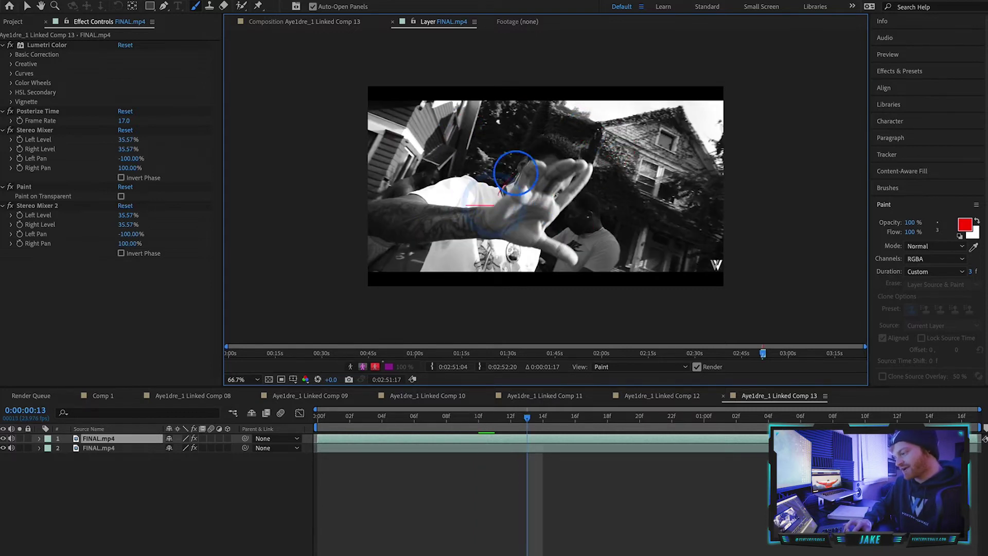
pyautogui.moveTo(552, 231); pyautogui.dragTo(565, 209)
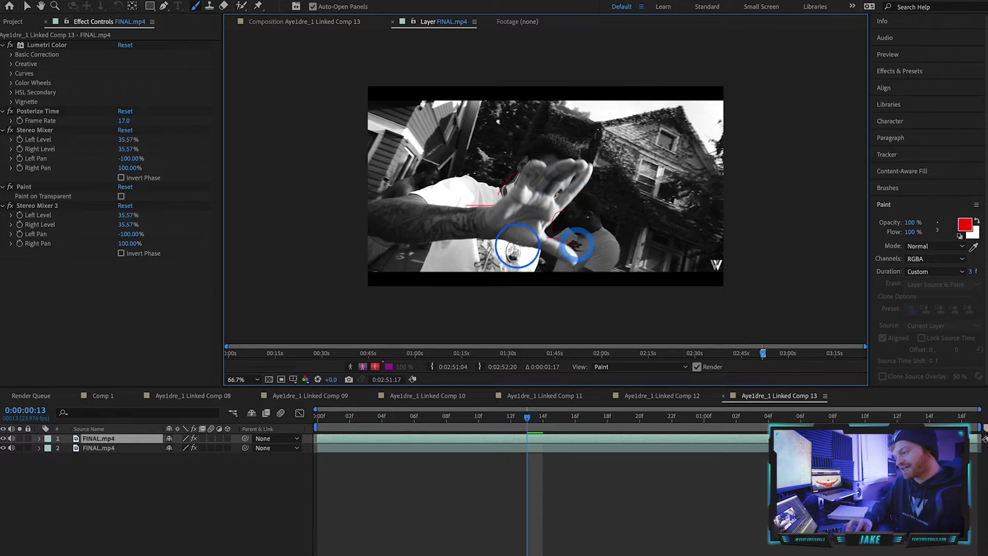
pyautogui.moveTo(549, 178)
pyautogui.mouseDown()
pyautogui.moveTo(581, 166)
pyautogui.moveTo(573, 201)
pyautogui.mouseUp()
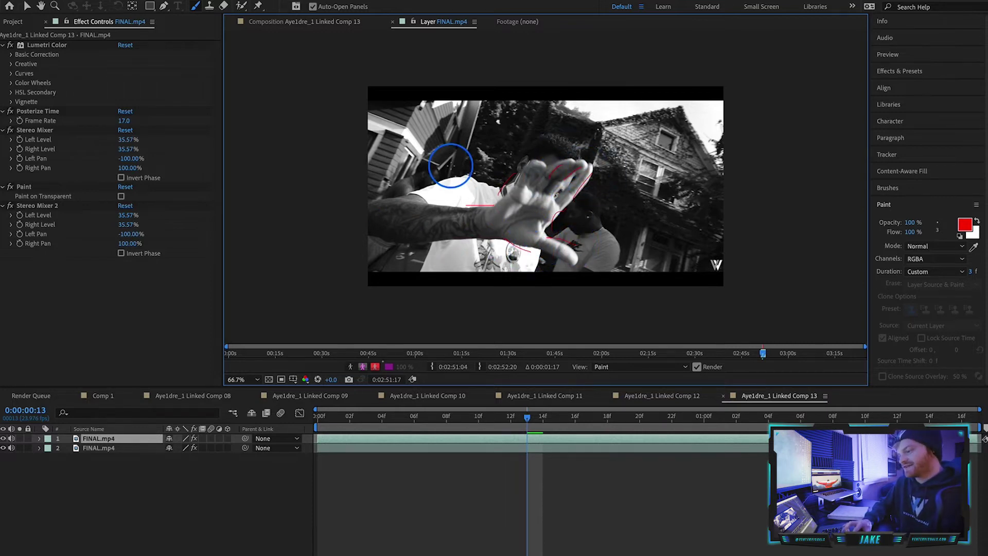
pyautogui.moveTo(457, 148); pyautogui.dragTo(446, 169)
pyautogui.moveTo(620, 193)
pyautogui.mouseDown()
pyautogui.moveTo(606, 168)
pyautogui.moveTo(614, 196)
pyautogui.mouseUp()
pyautogui.moveTo(656, 240); pyautogui.dragTo(657, 223)
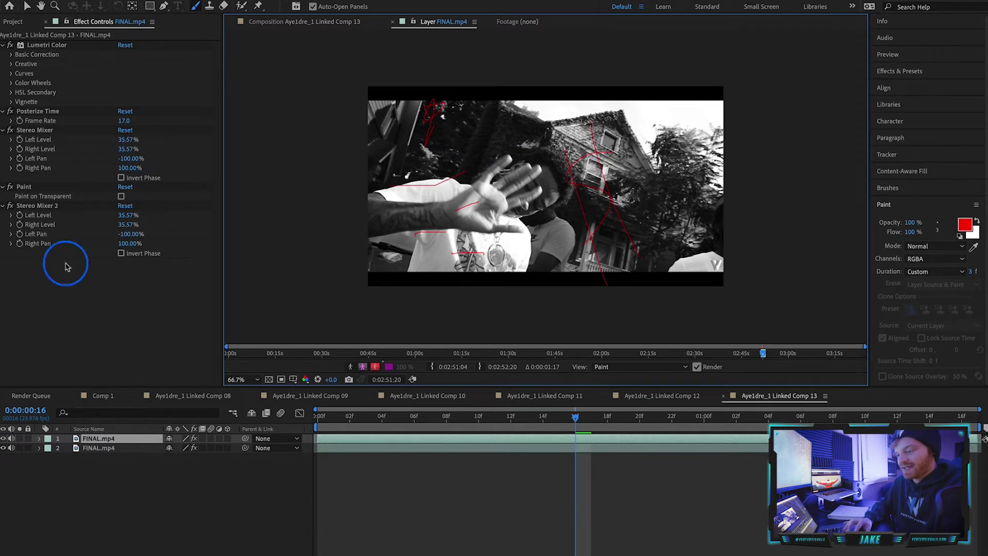
# - Return to the Aye1dre_1 Linked Comp 13 composition view and enable Paint on Transparent for the upper FINAL.mp4 layer
pyautogui.click(96, 441)
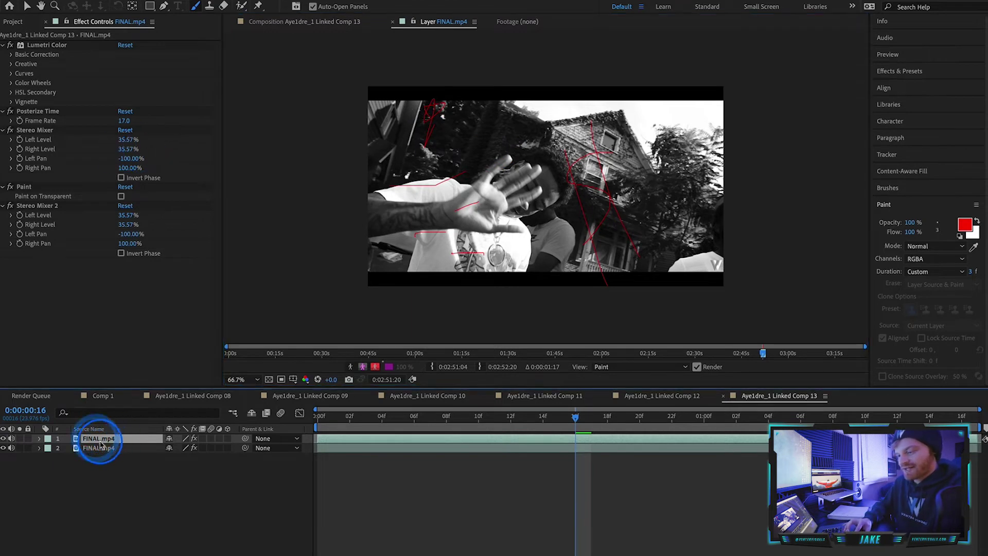
pyautogui.click(311, 21)
pyautogui.click(104, 448)
pyautogui.click(103, 439)
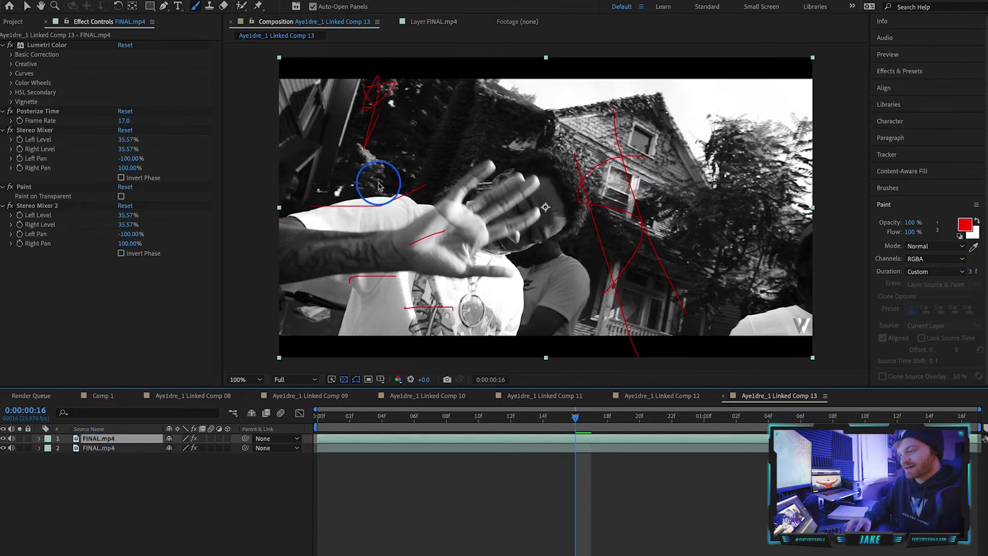
pyautogui.click(26, 187)
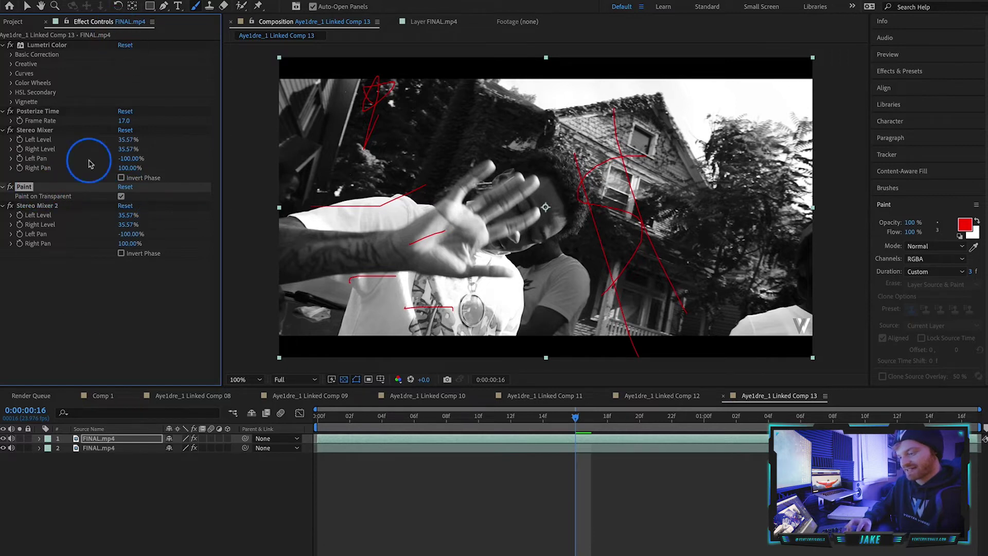
# - Hide the lower FINAL.mp4 layer and scrub to 0:00:00:05 to examine the painted strokes on transparency
pyautogui.click(3, 448)
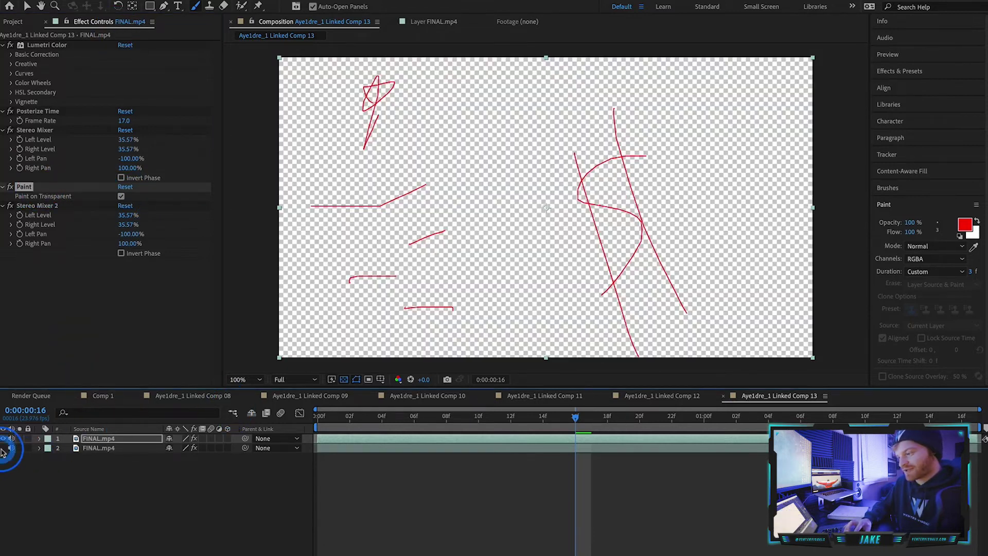
pyautogui.click(3, 448)
pyautogui.click(3, 449)
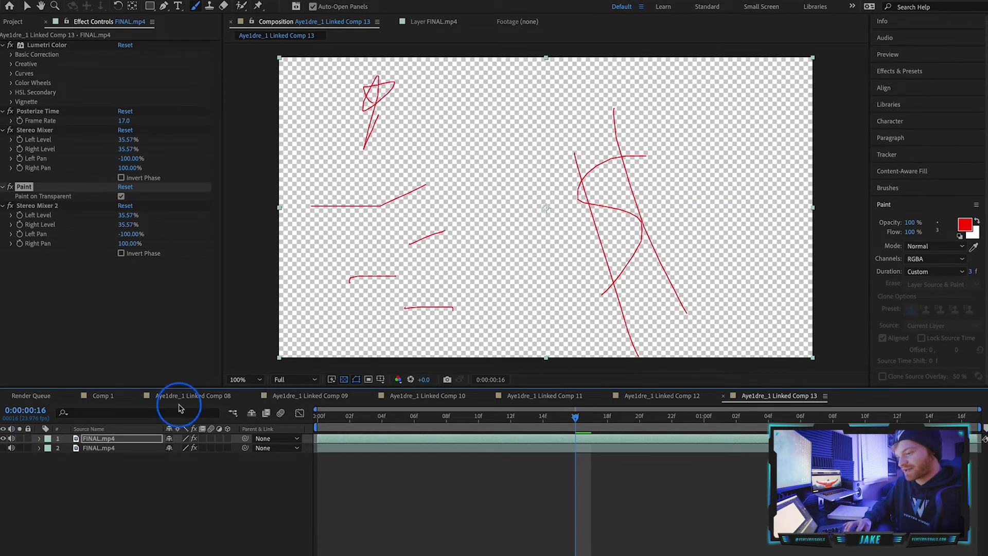
pyautogui.click(4, 449)
pyautogui.click(4, 449)
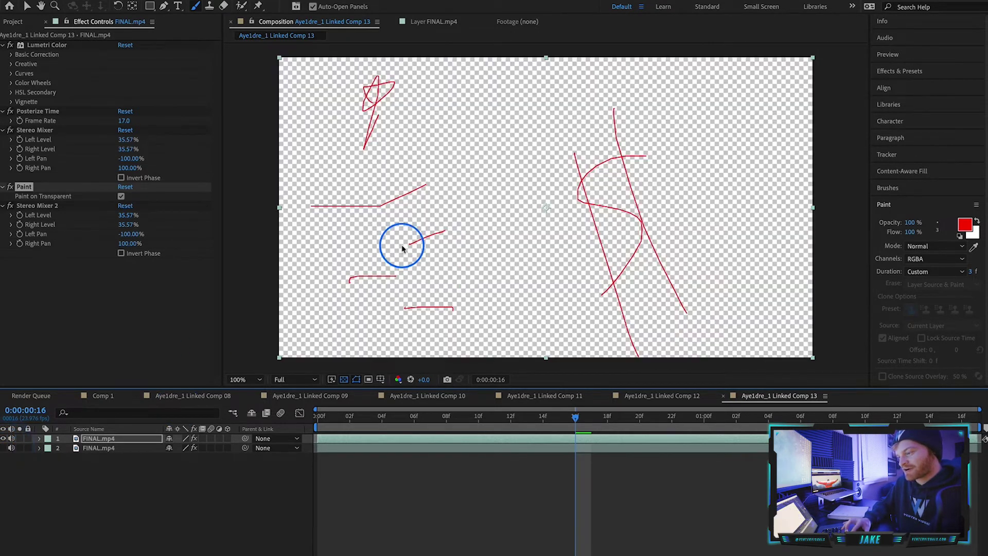
pyautogui.moveTo(379, 418); pyautogui.dragTo(398, 415)
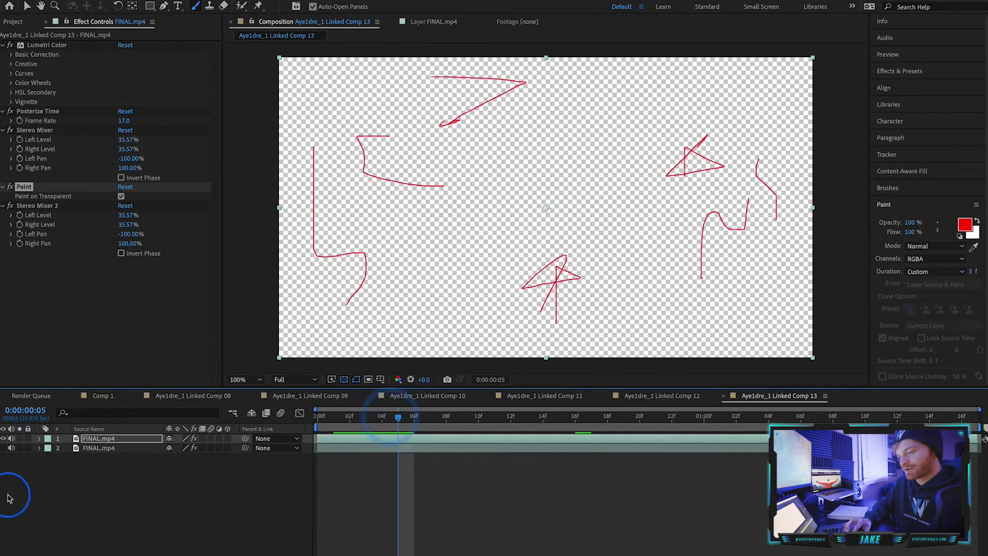
# - Find the Glow effect and apply it to the upper FINAL.mp4 layer with the strokes
pyautogui.click(916, 72)
pyautogui.click(921, 86)
pyautogui.write('turbglow')
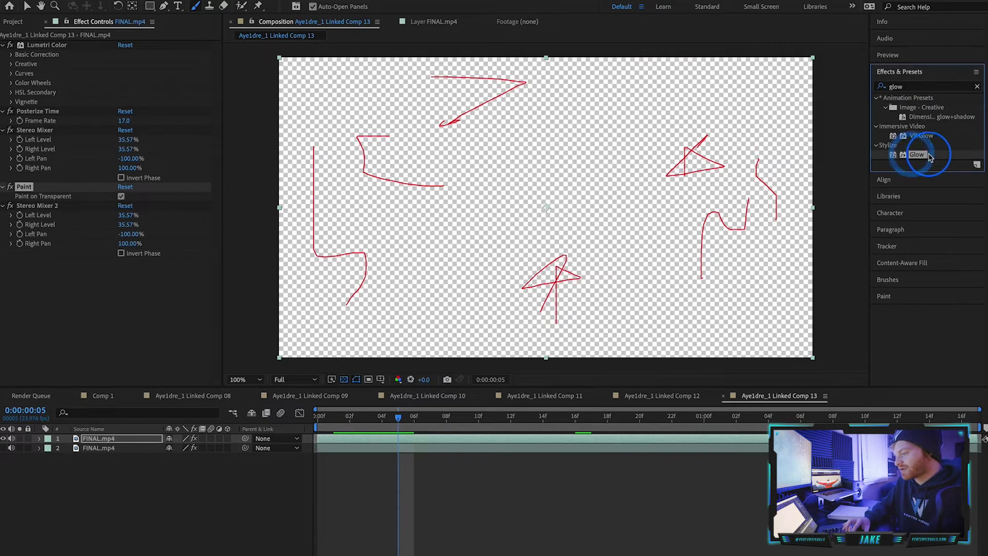
pyautogui.moveTo(913, 156)
pyautogui.mouseDown()
pyautogui.moveTo(132, 444)
pyautogui.moveTo(126, 438)
pyautogui.mouseUp()
pyautogui.press('v')
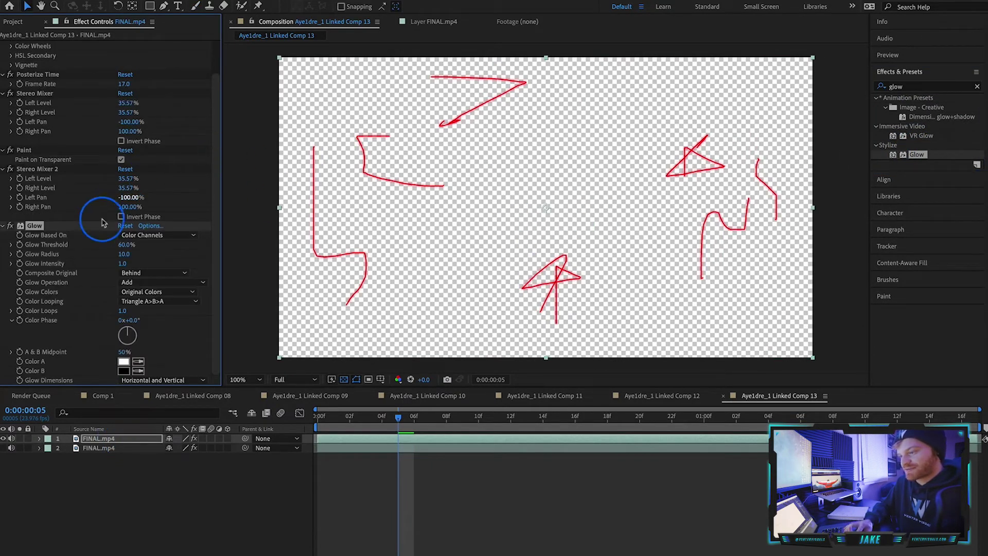
# - Set Glow Threshold to 100%, Glow Radius to 76 and Glow Intensity to 1.2, and show the lower FINAL.mp4 layer again
pyautogui.click(141, 269)
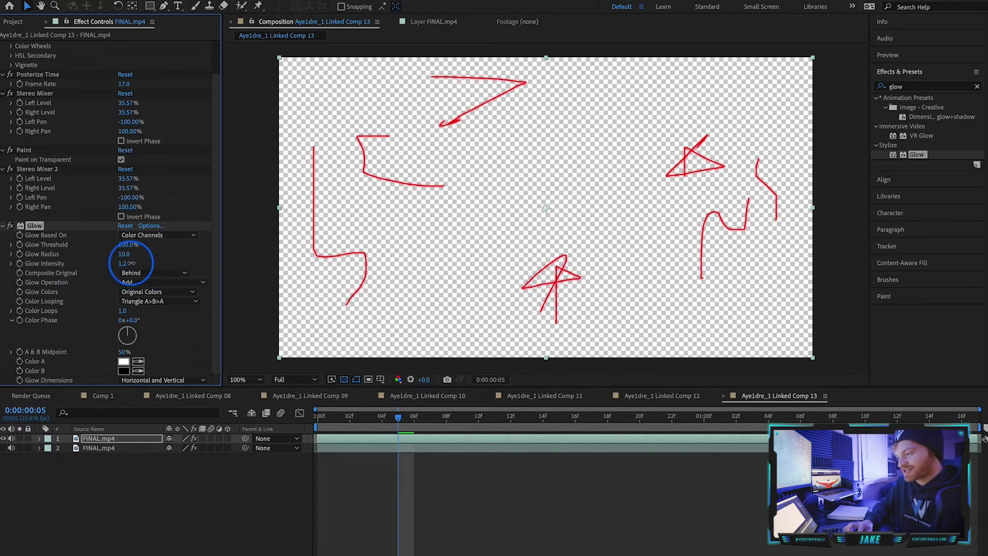
pyautogui.moveTo(124, 253); pyautogui.dragTo(280, 255)
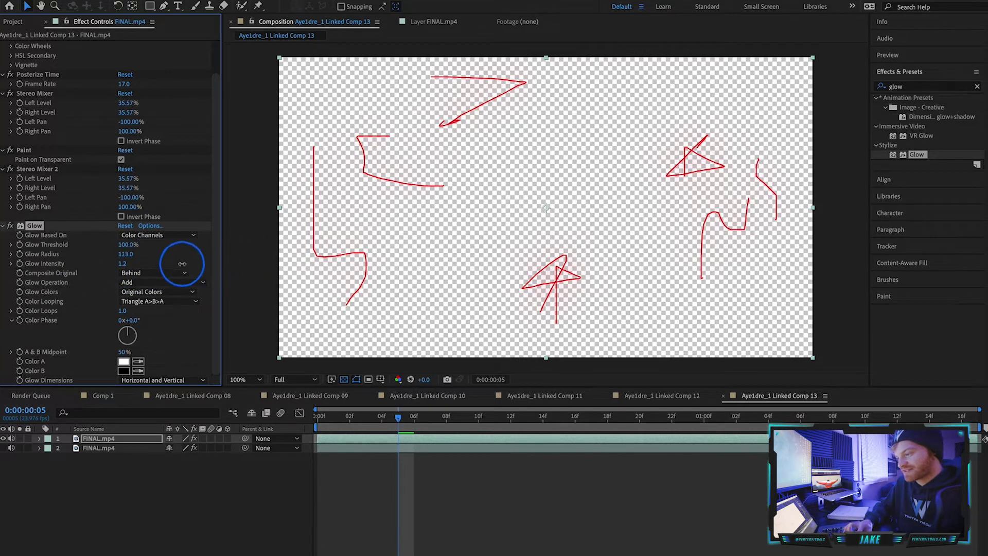
pyautogui.moveTo(111, 274)
pyautogui.mouseDown()
pyautogui.moveTo(98, 274)
pyautogui.moveTo(119, 272)
pyautogui.mouseUp()
pyautogui.click(4, 448)
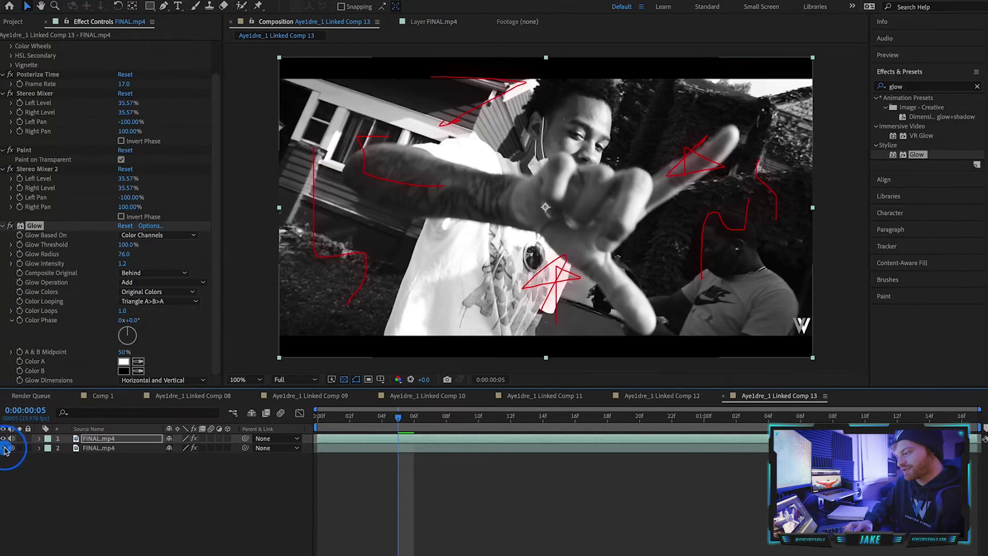
# - Play back the composition from 0:00:00:00 to check the glowing strokes over the footage
pyautogui.moveTo(334, 415)
pyautogui.mouseDown()
pyautogui.moveTo(558, 415)
pyautogui.moveTo(317, 415)
pyautogui.mouseUp()
pyautogui.click(719, 92)
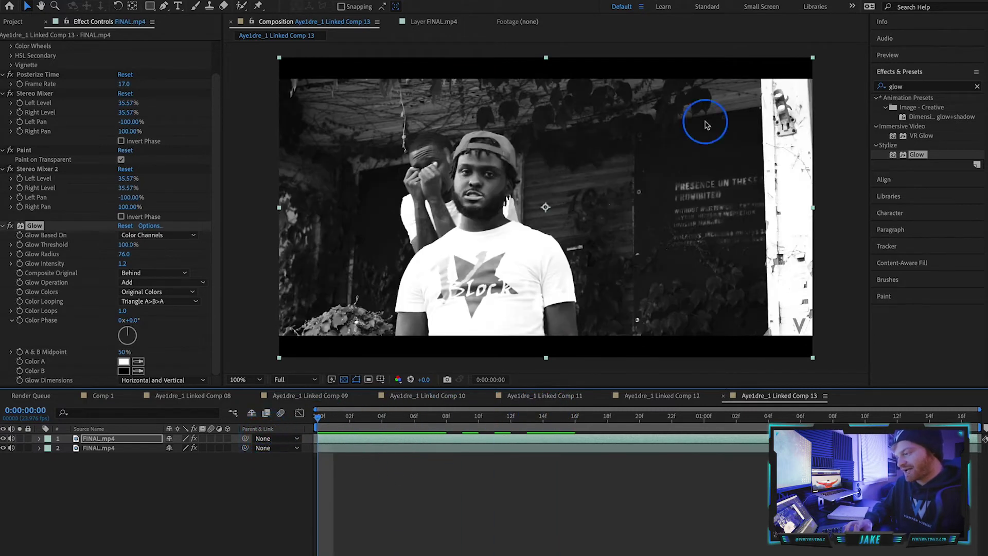
pyautogui.press('space')
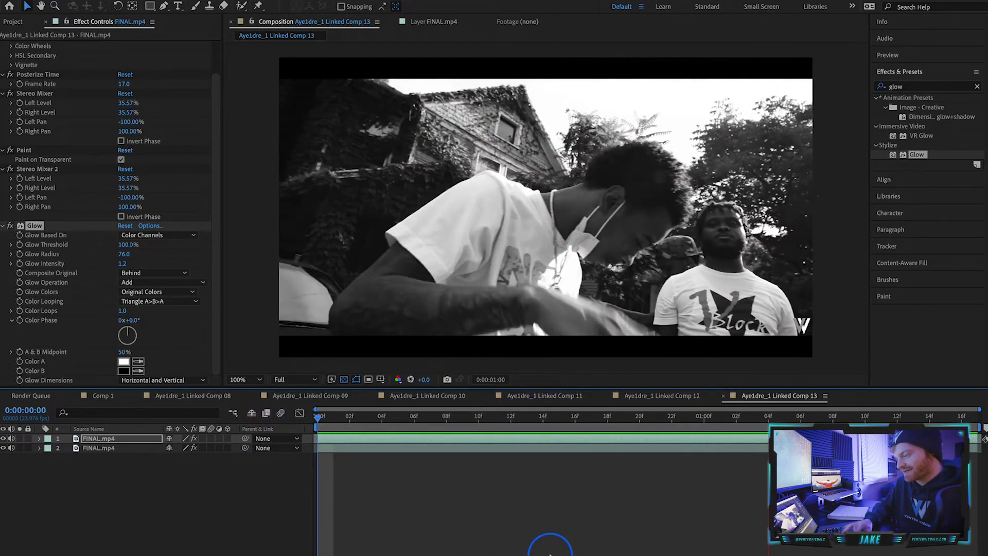
pyautogui.moveTo(397, 418); pyautogui.dragTo(172, 443)
pyautogui.press('space')
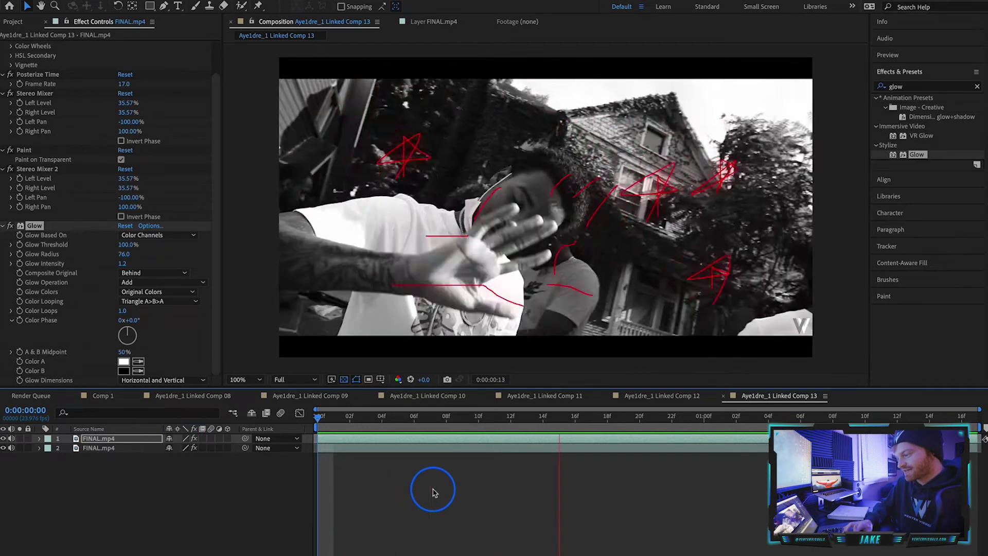
pyautogui.press('space')
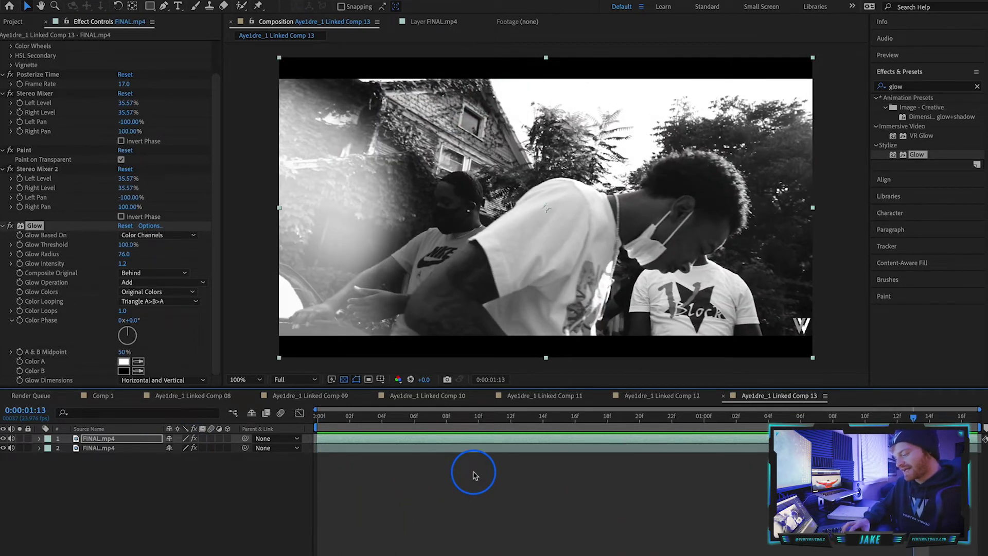
# - Save the project, switch to Premiere Pro and select the Linked Comp 13 clip with the playhead at 00:13:06:18
pyautogui.press('super+s')
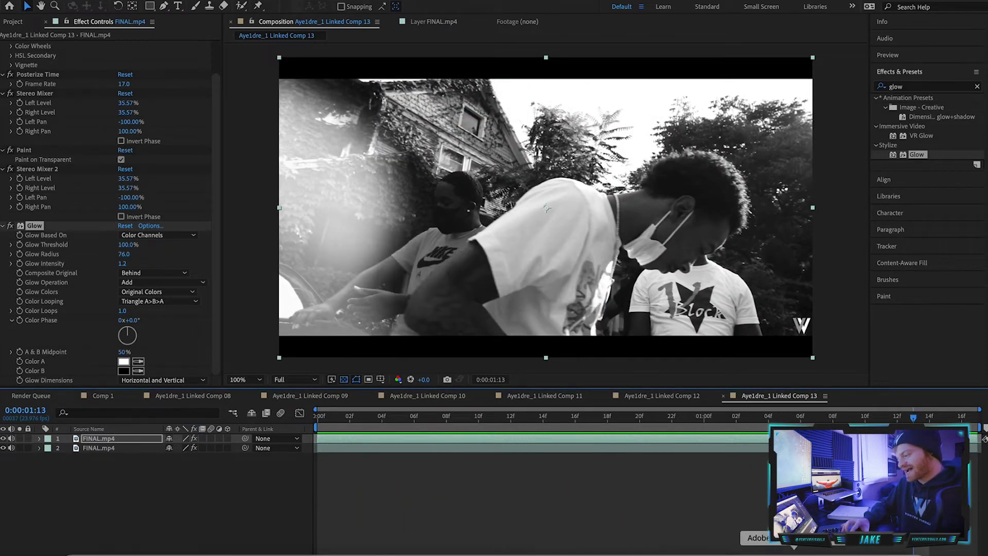
pyautogui.click(793, 552)
pyautogui.hscroll(3, 740, 461)
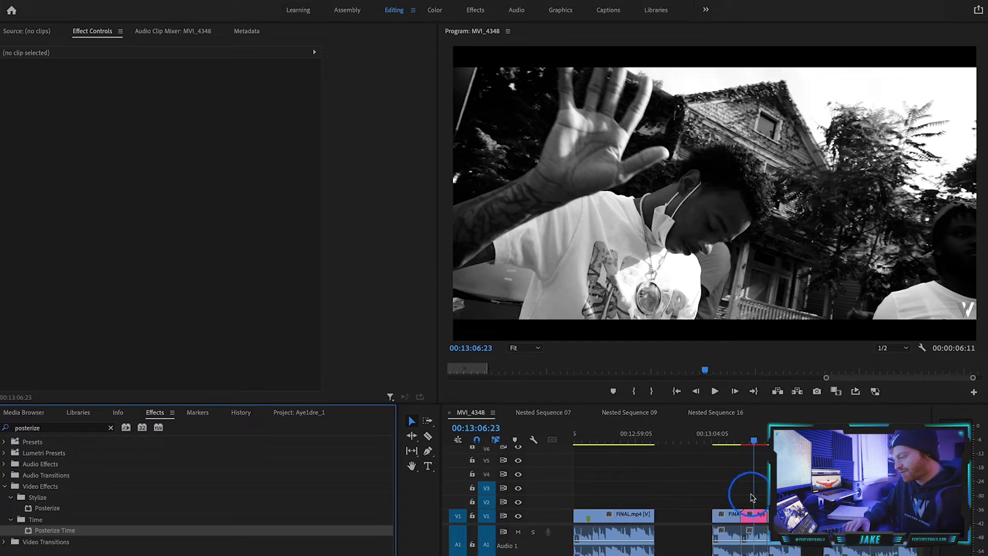
pyautogui.press('=')
pyautogui.moveTo(683, 442); pyautogui.dragTo(667, 440)
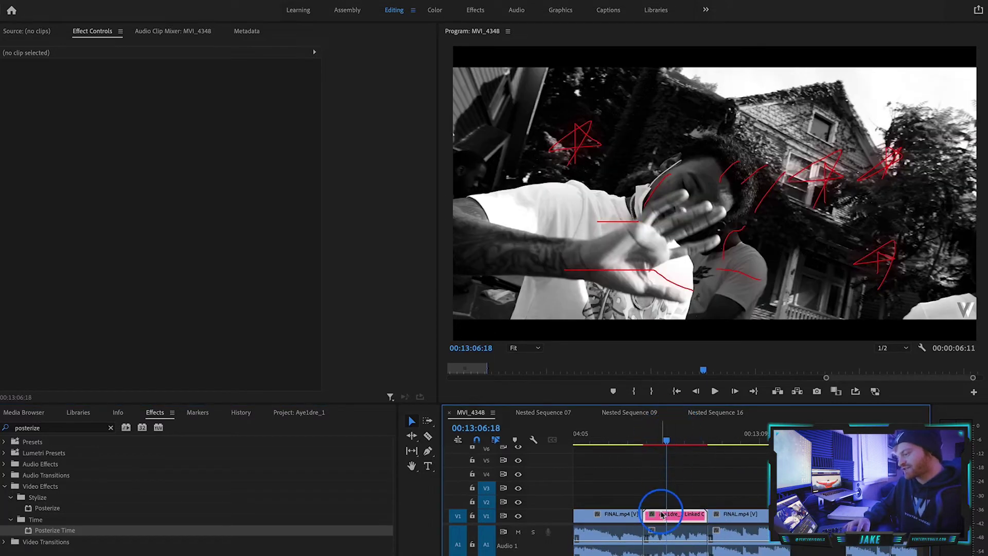
pyautogui.click(662, 514)
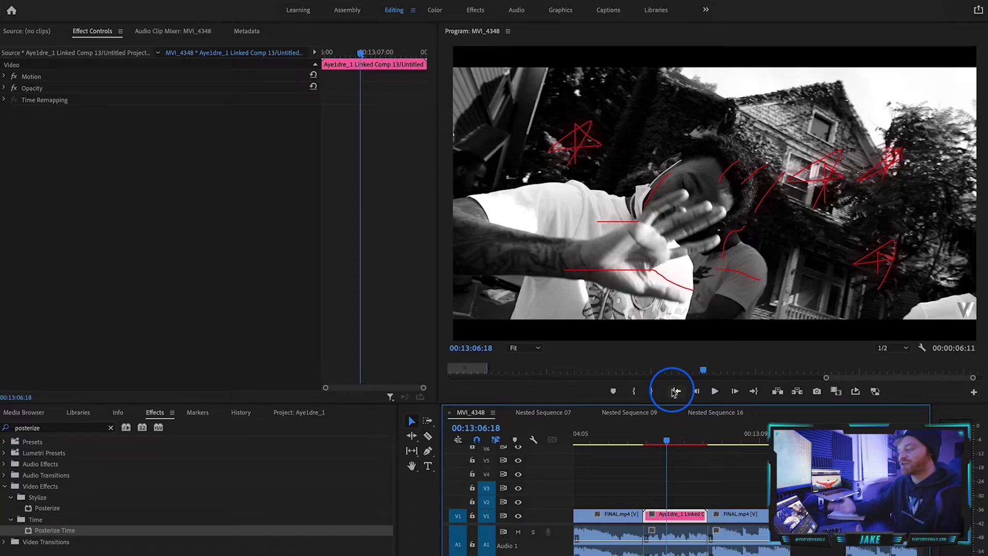
pyautogui.click(673, 507)
pyautogui.click(672, 514)
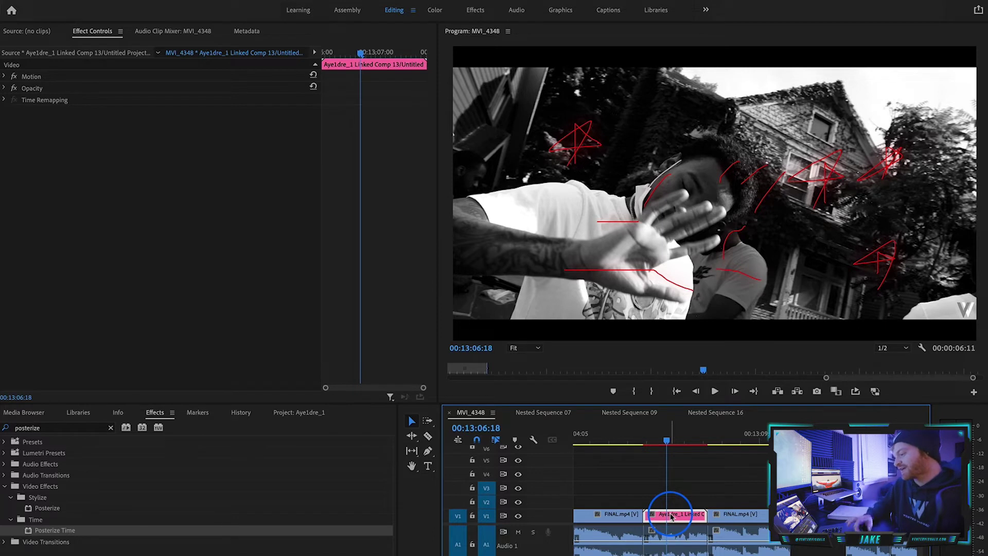
# - Play back the sequence across the linked composition from 00:13:05:20 and again from 00:13:05:09
pyautogui.click(649, 473)
pyautogui.click(633, 441)
pyautogui.scroll(-3, 637, 489)
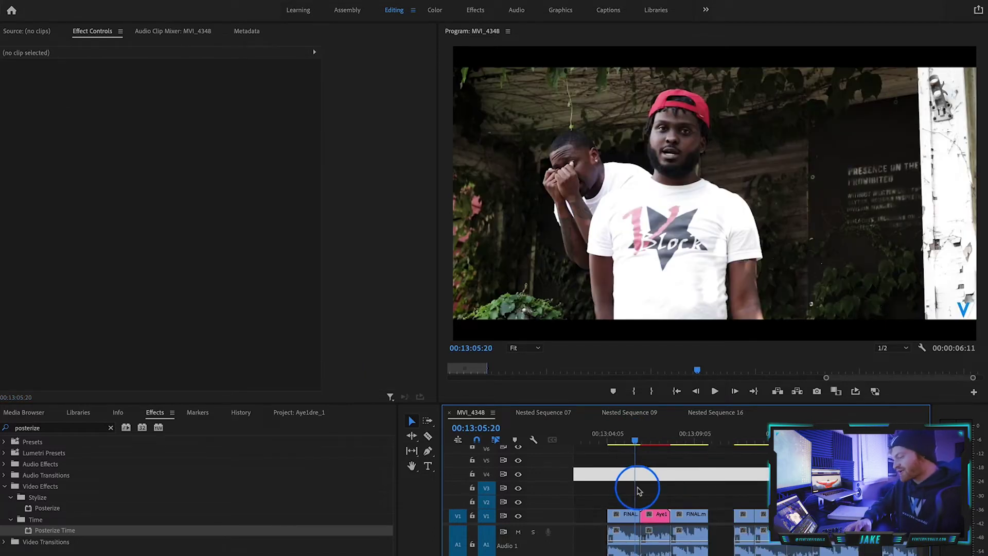
pyautogui.moveTo(638, 490); pyautogui.dragTo(638, 489)
pyautogui.press('space')
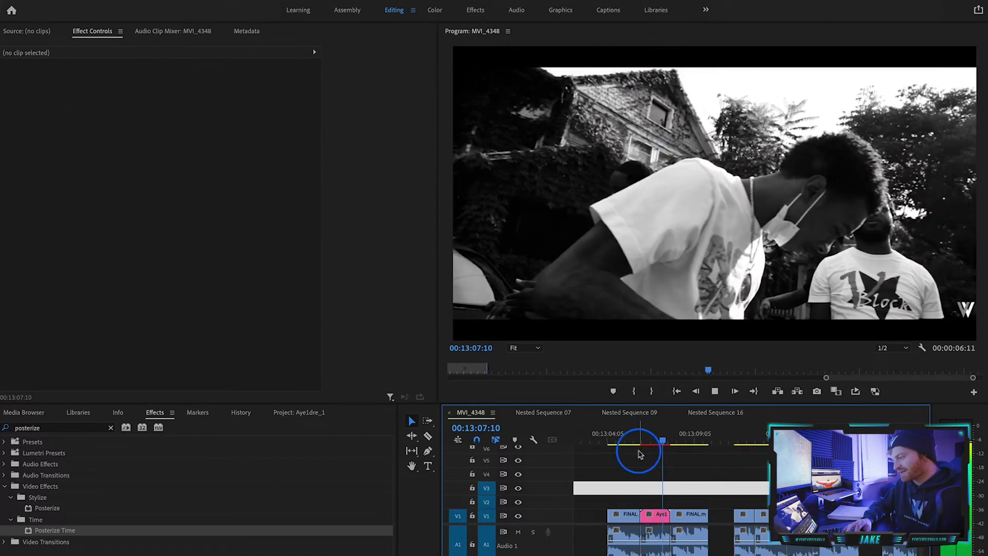
pyautogui.click(628, 440)
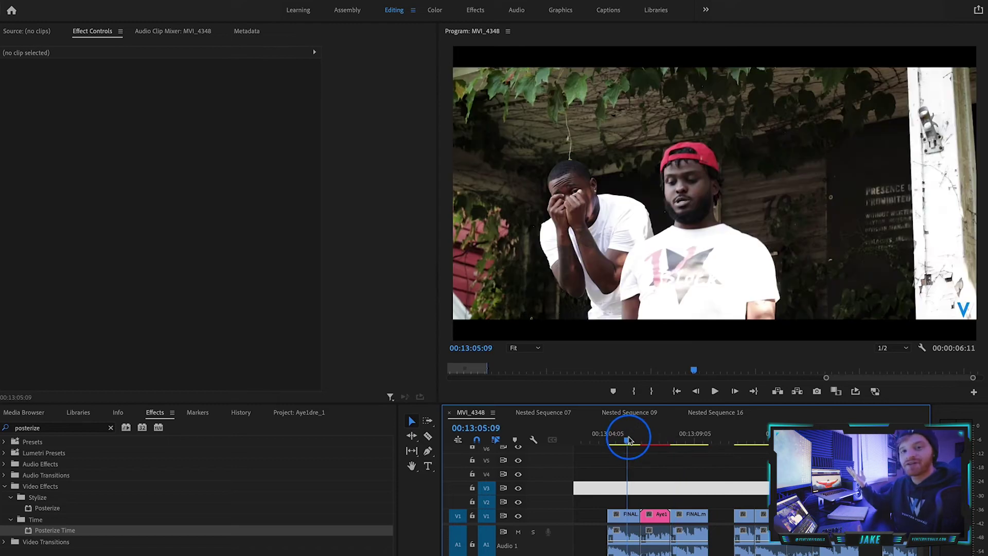
pyautogui.press('space')
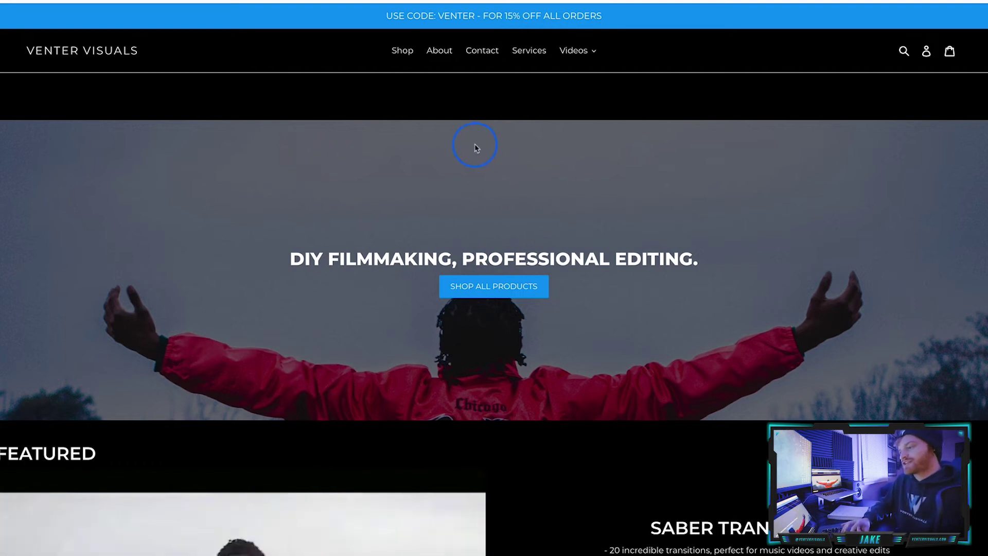
# - Browse the Venter Visuals shop and examine the Saber Transitions product page, its free trial section and promo video
pyautogui.click(412, 49)
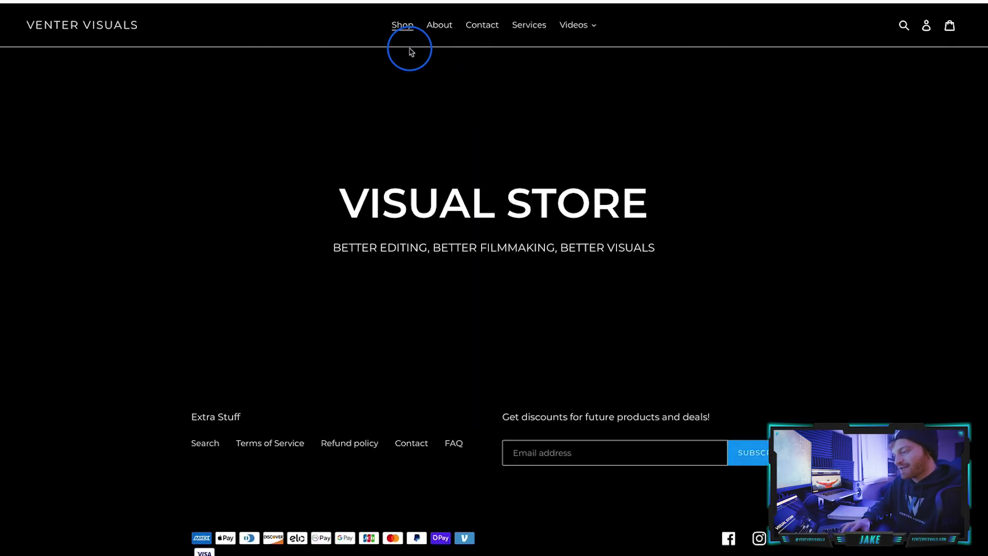
pyautogui.scroll(-4, 367, 228)
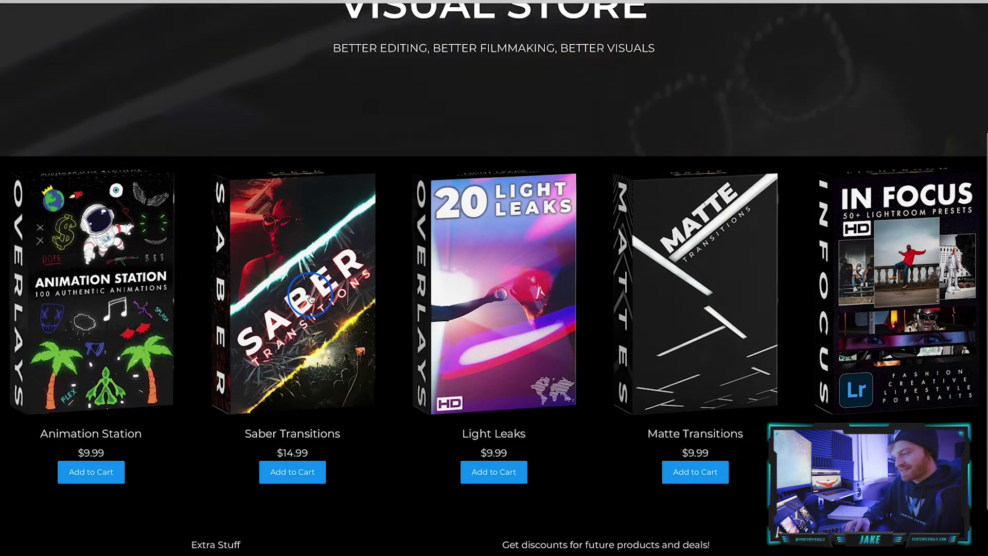
pyautogui.click(312, 251)
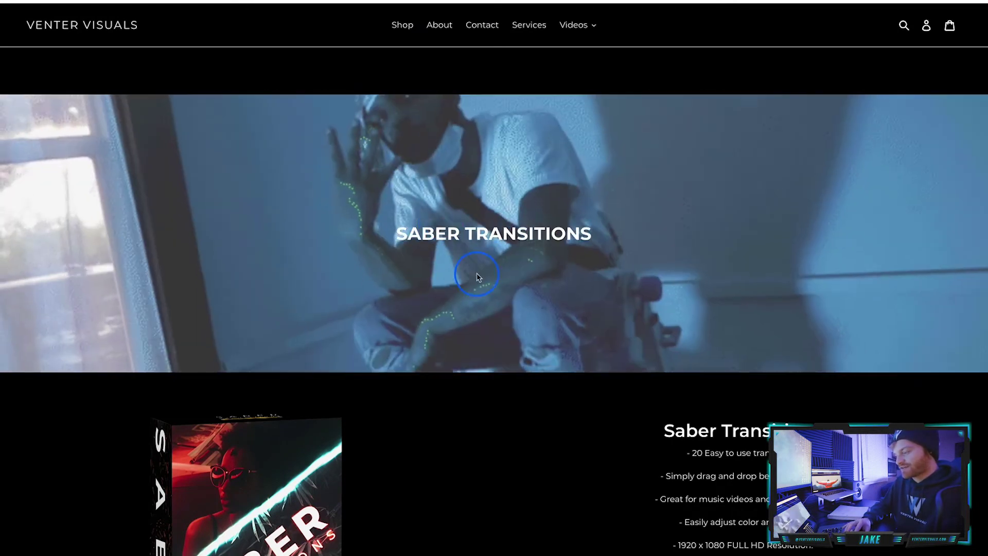
pyautogui.scroll(-15, 474, 270)
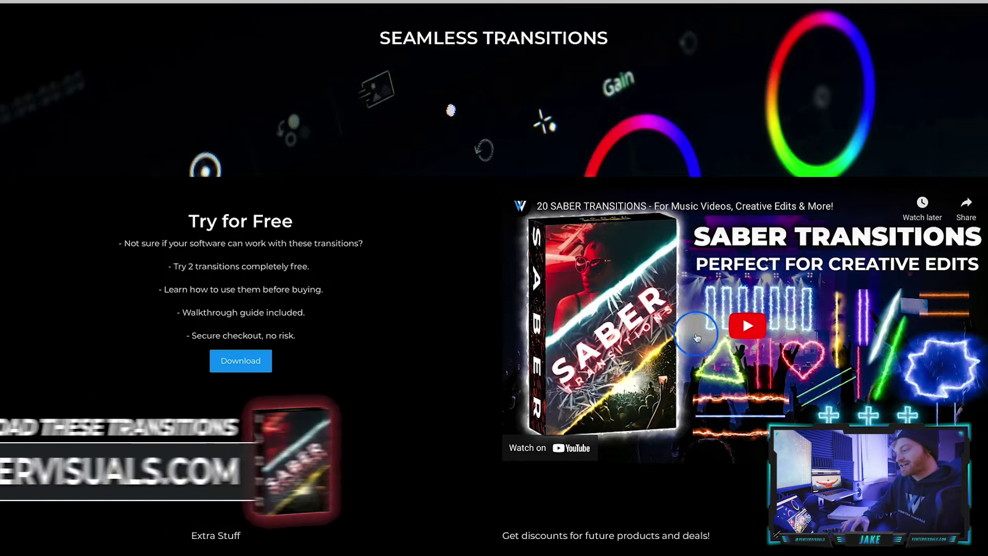
pyautogui.click(736, 326)
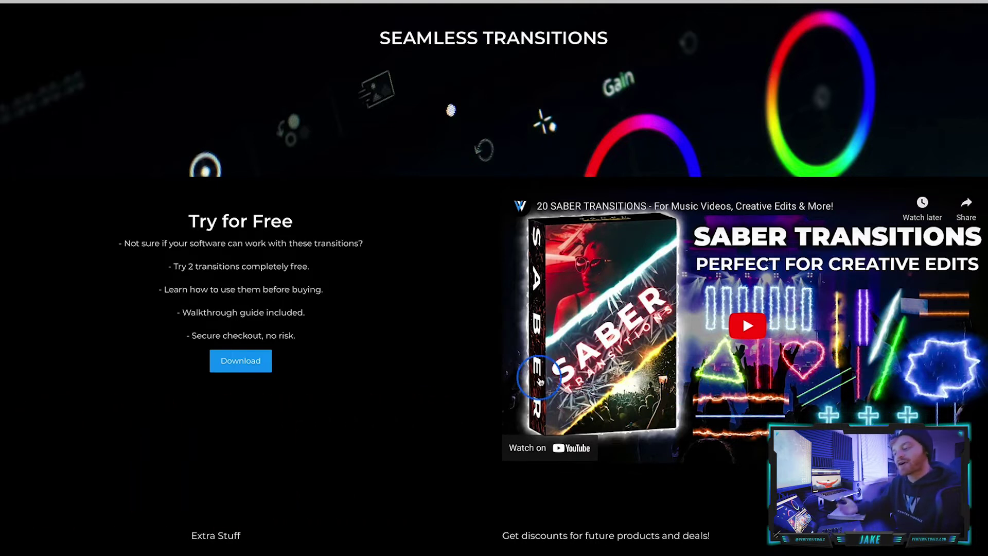
pyautogui.click(539, 380)
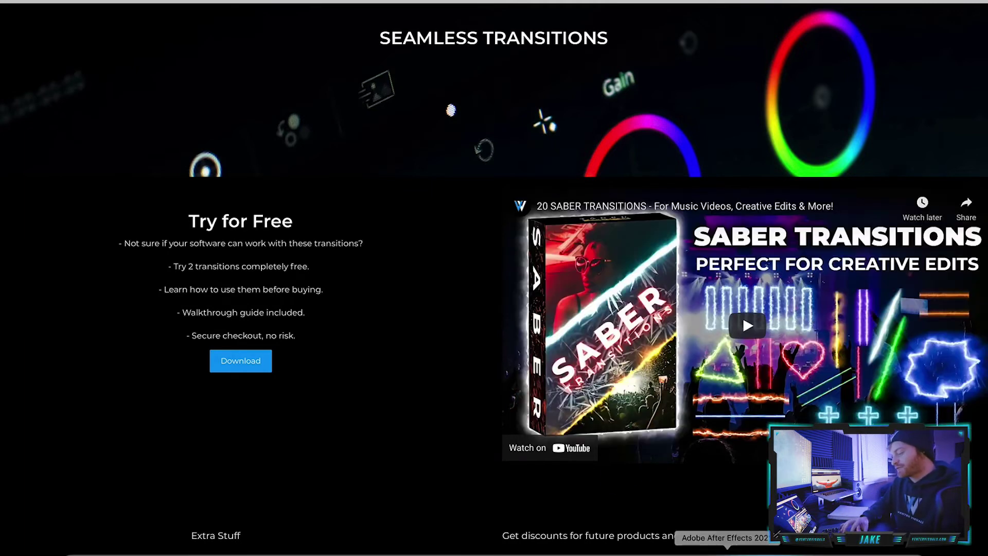
# - Switch to Premiere Pro and review the existing transition between MVI_4349.MP4 and MVI_4422.MP4, playing it back from 00:13:54:14
pyautogui.click(670, 451)
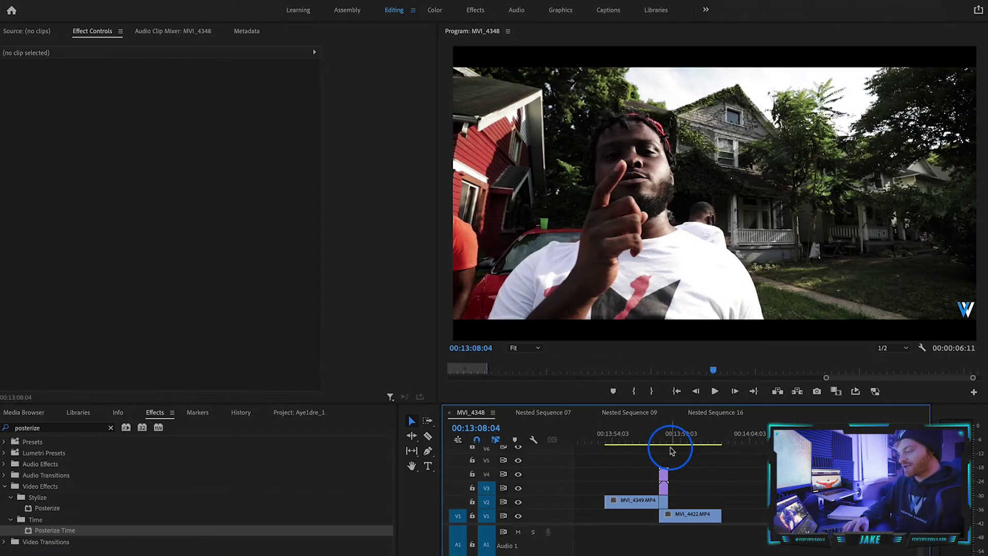
pyautogui.click(644, 435)
pyautogui.scroll(2, 658, 463)
pyautogui.hscroll(-2, 657, 465)
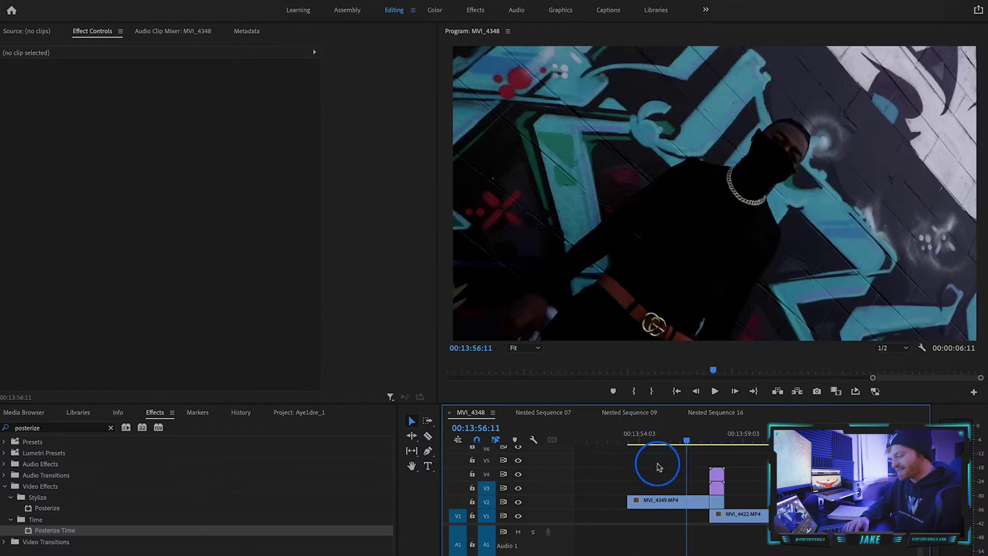
pyautogui.click(755, 437)
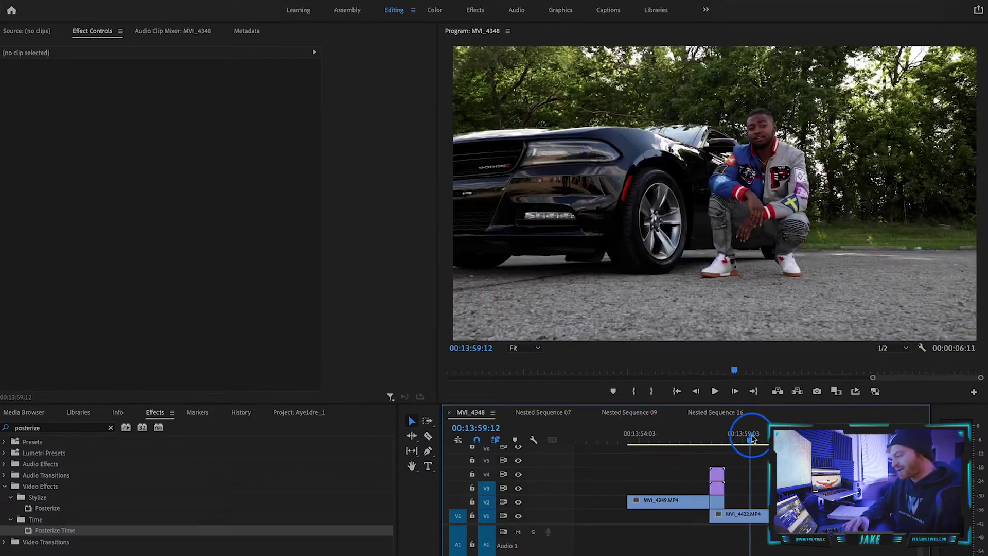
pyautogui.click(646, 437)
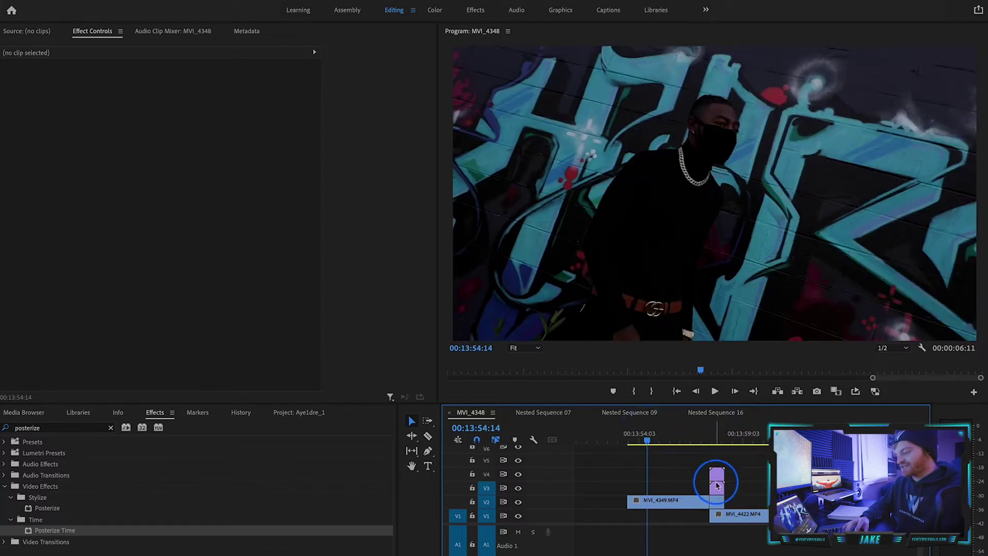
pyautogui.click(731, 513)
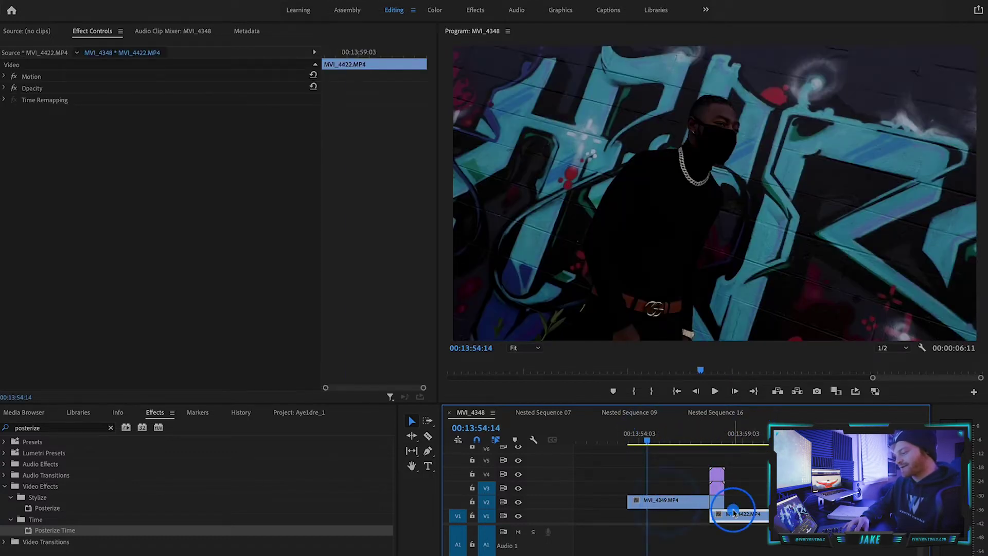
pyautogui.click(736, 502)
pyautogui.press('space')
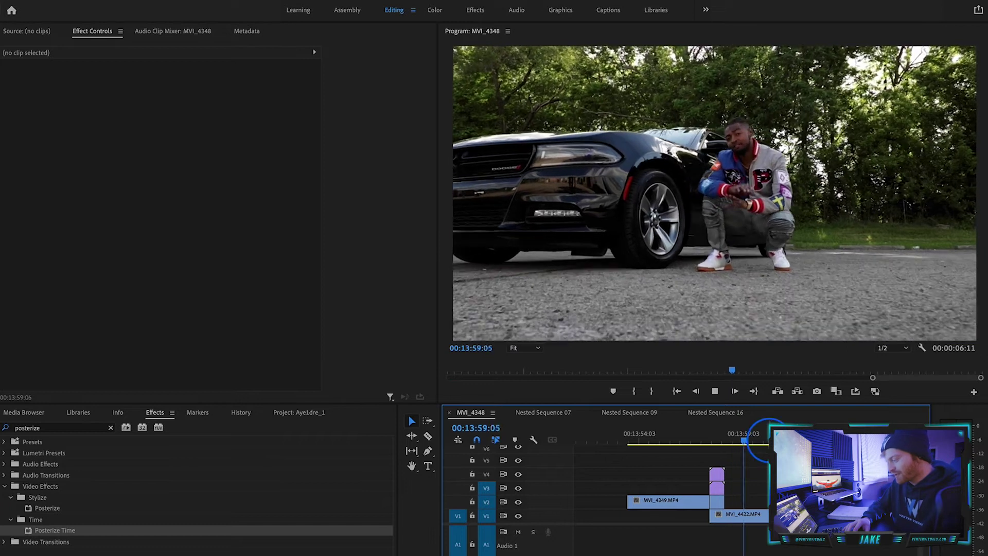
# - Strip the existing saber transition by deleting its overlays on V3 and V4 and the keyed MVI_4349.MP4 piece on V2
pyautogui.click(716, 437)
pyautogui.moveTo(722, 439); pyautogui.dragTo(719, 441)
pyautogui.click(716, 502)
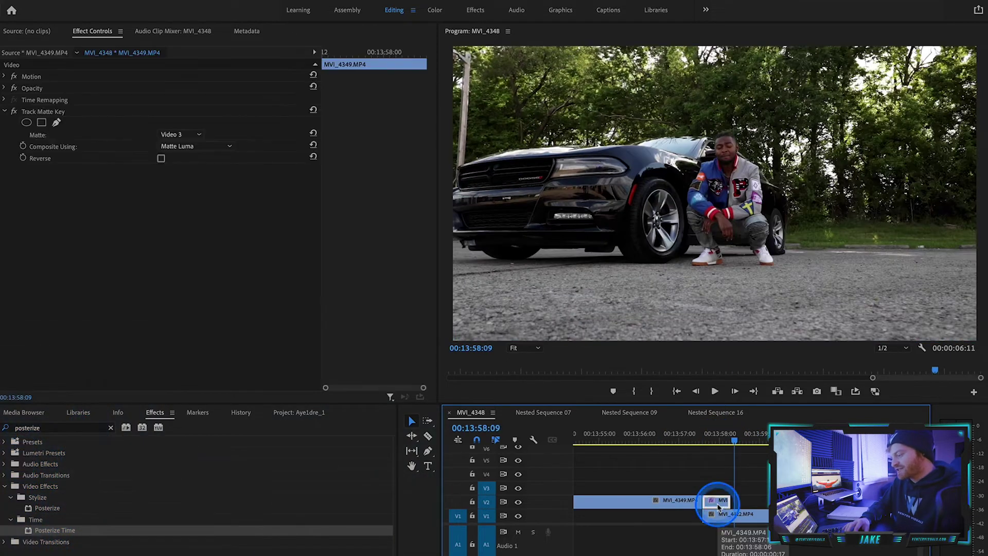
pyautogui.click(685, 502)
pyautogui.moveTo(720, 485); pyautogui.dragTo(687, 499)
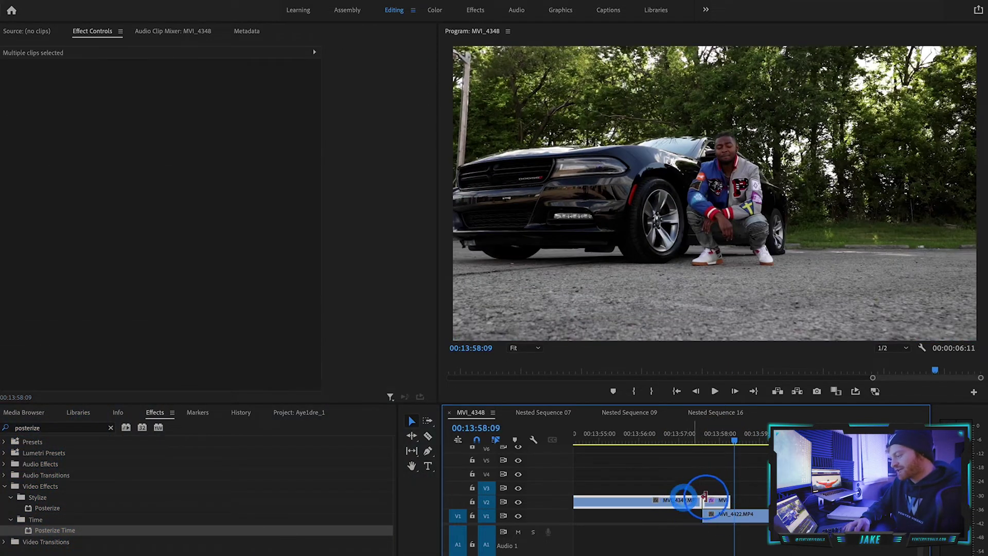
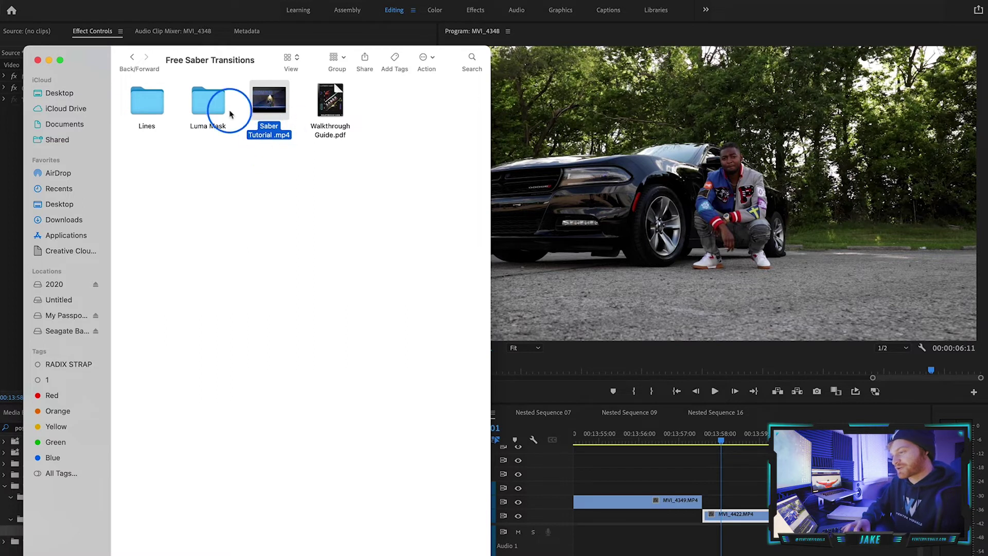
# - From the Free Saber Transitions folder, place Line_7(Screen).mov on V4 and LumaMask_7.mov on V3 at the start of MVI_4422.MP4
pyautogui.doubleClick(155, 106)
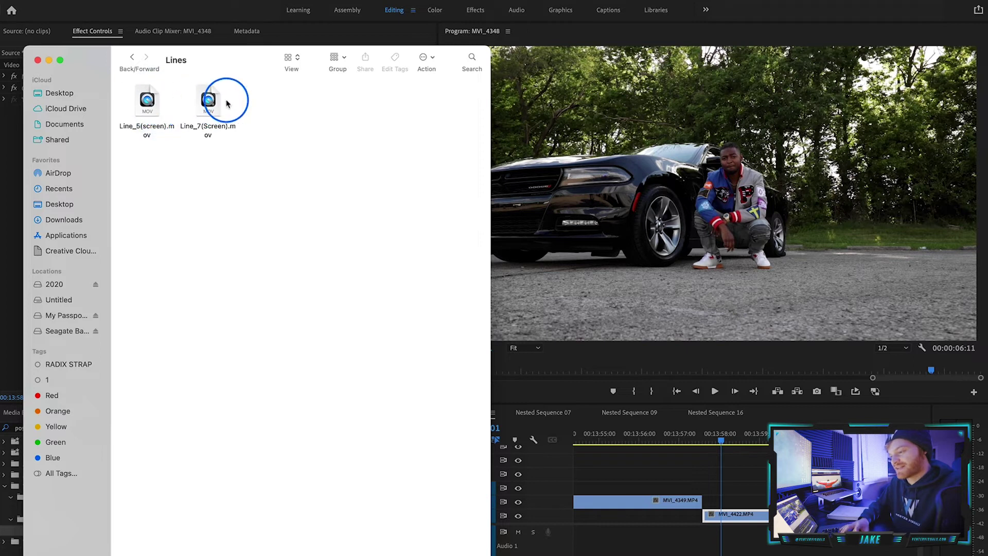
pyautogui.moveTo(211, 113); pyautogui.dragTo(710, 470)
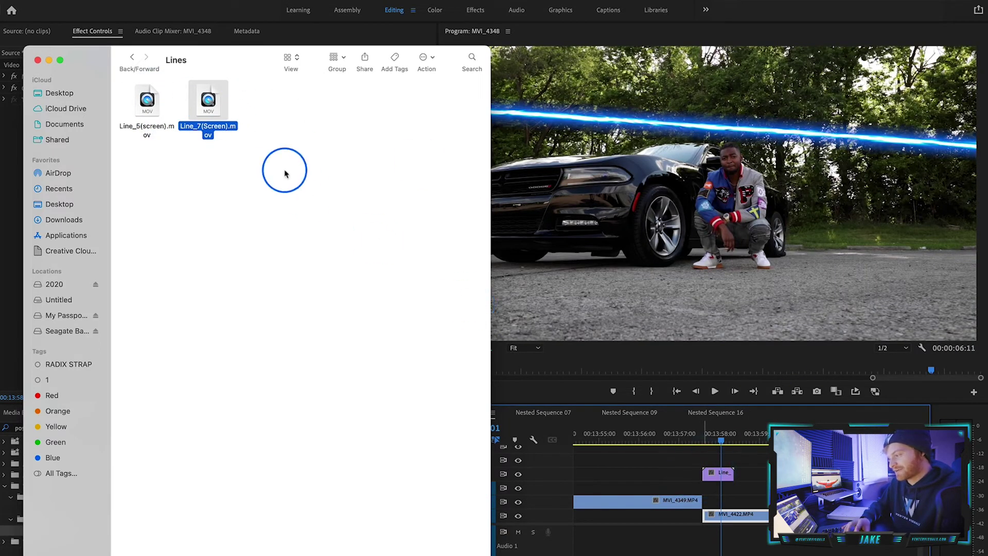
pyautogui.click(133, 57)
pyautogui.doubleClick(212, 100)
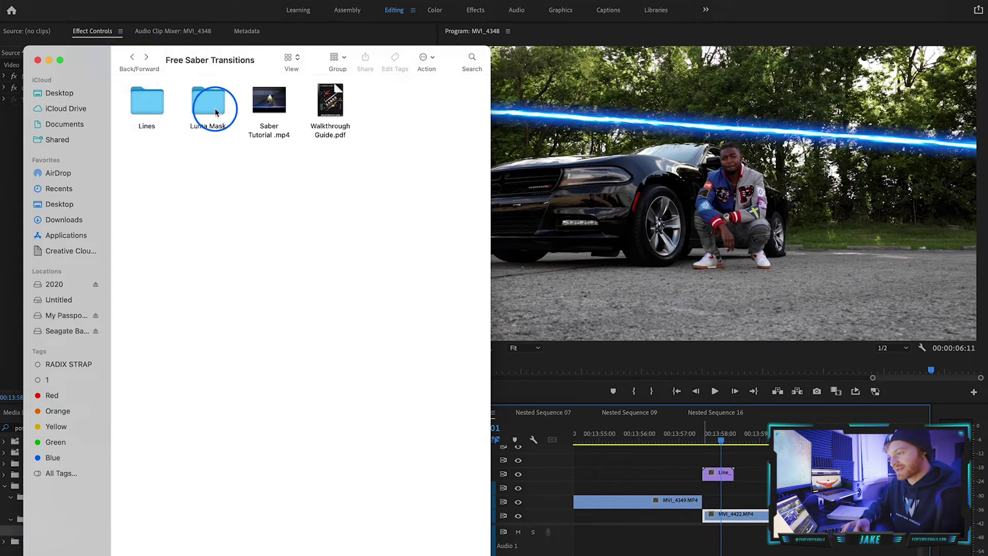
pyautogui.click(216, 112)
pyautogui.moveTo(217, 113); pyautogui.dragTo(702, 488)
pyautogui.click(728, 144)
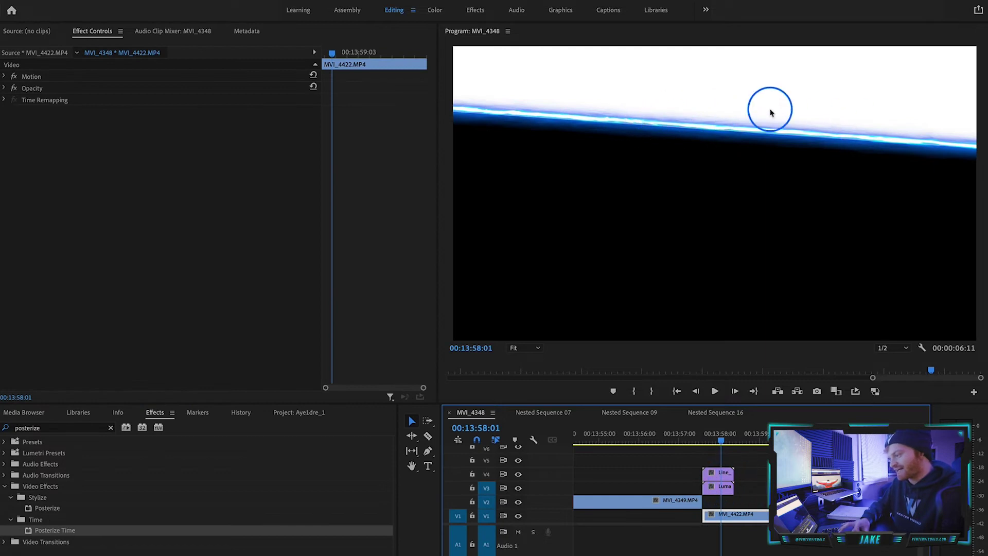
# - Extend MVI_4349.MP4 on V2 to the end of the overlays and cut it where they begin, selecting the short piece
pyautogui.click(718, 474)
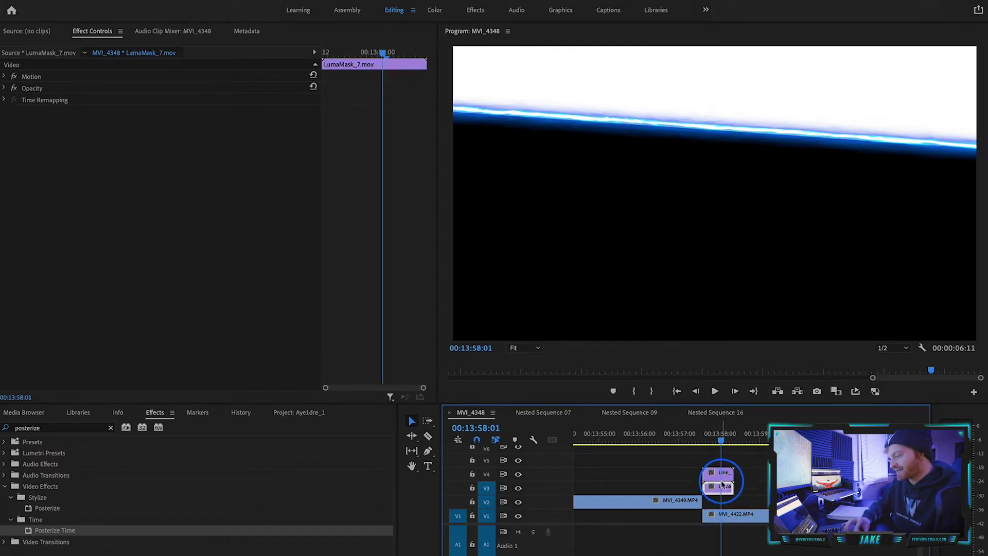
pyautogui.click(745, 462)
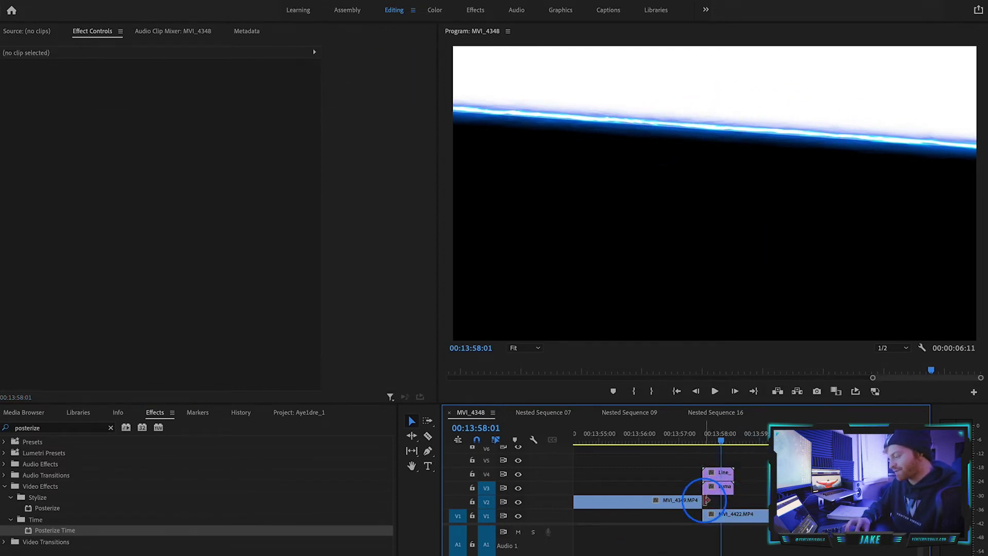
pyautogui.moveTo(704, 500); pyautogui.dragTo(736, 500)
pyautogui.press('c')
pyautogui.press('v')
pyautogui.click(720, 500)
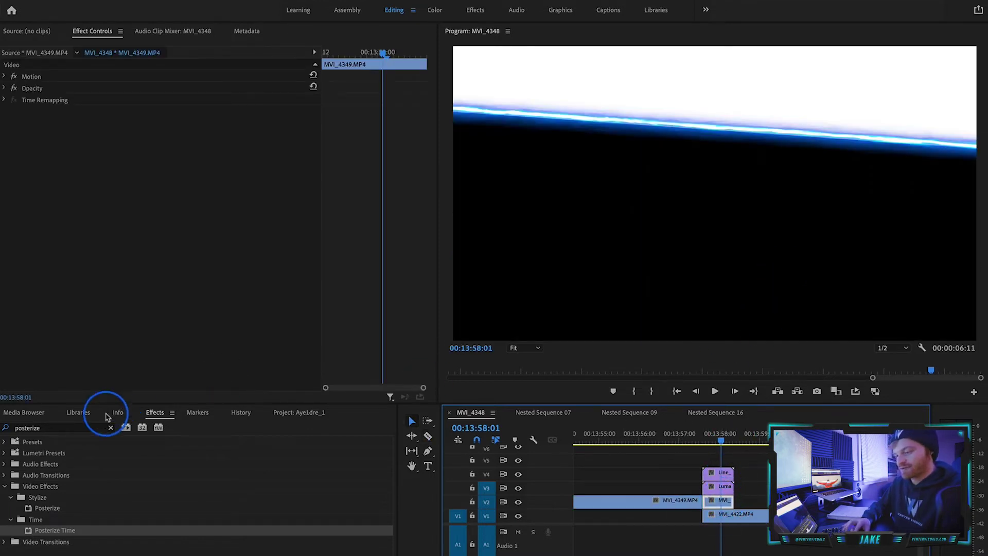
# - Find the Track Matte Key effect and apply it to the short MVI_4349.MP4 piece beneath the luma mask
pyautogui.click(108, 429)
pyautogui.click(97, 431)
pyautogui.write('track')
pyautogui.moveTo(77, 510); pyautogui.dragTo(711, 503)
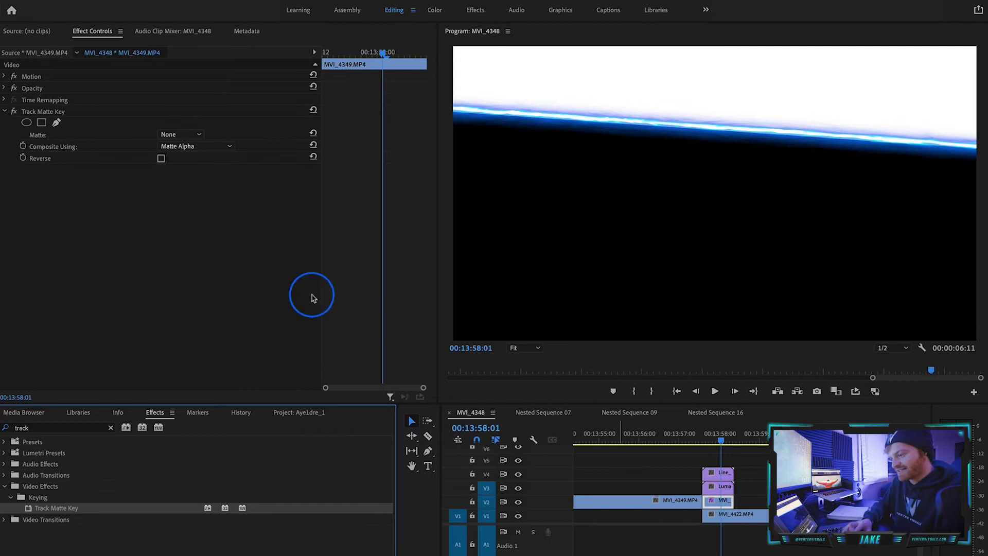
# - Set the Track Matte Key's Matte to Video 3 and Composite Using to Matte Luma, and play back the transition
pyautogui.click(186, 135)
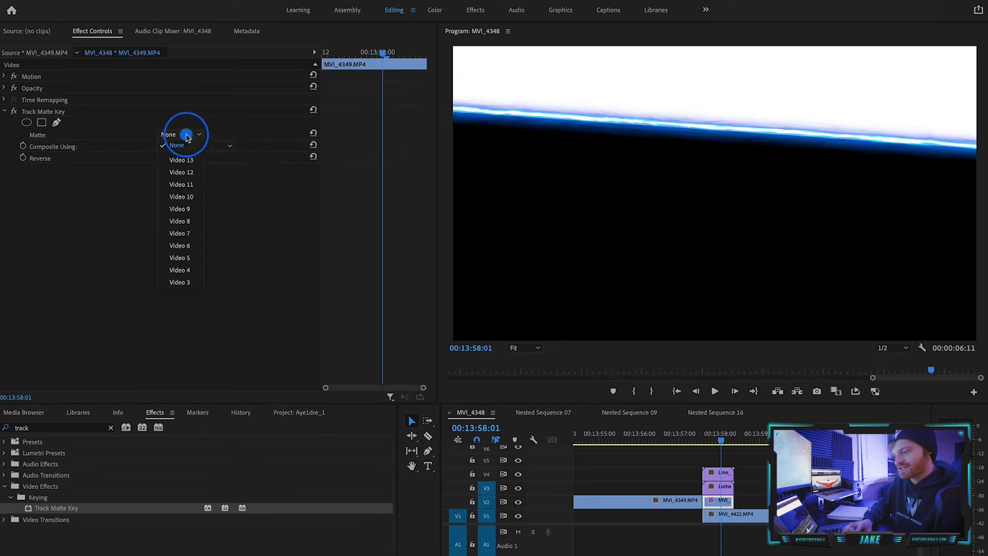
pyautogui.click(193, 281)
pyautogui.click(722, 487)
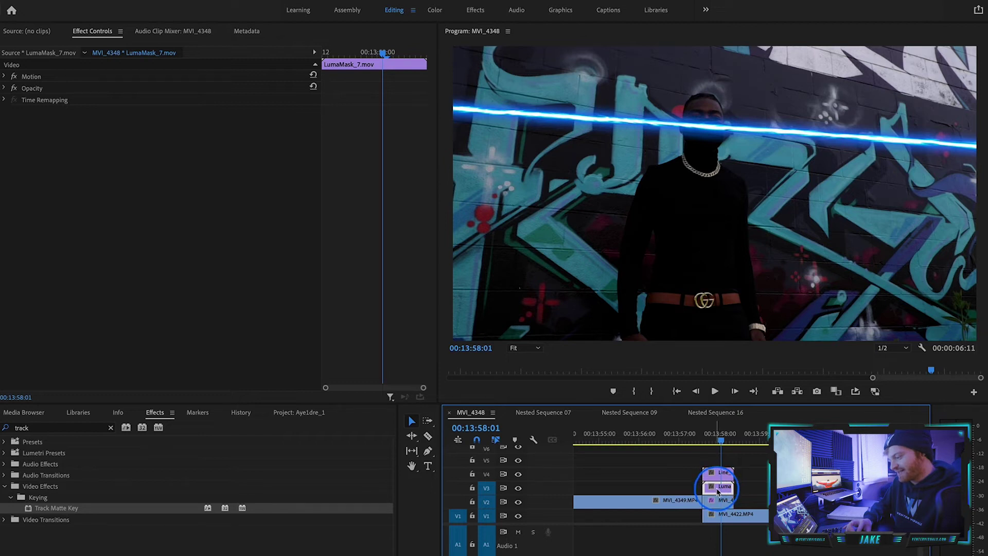
pyautogui.click(717, 500)
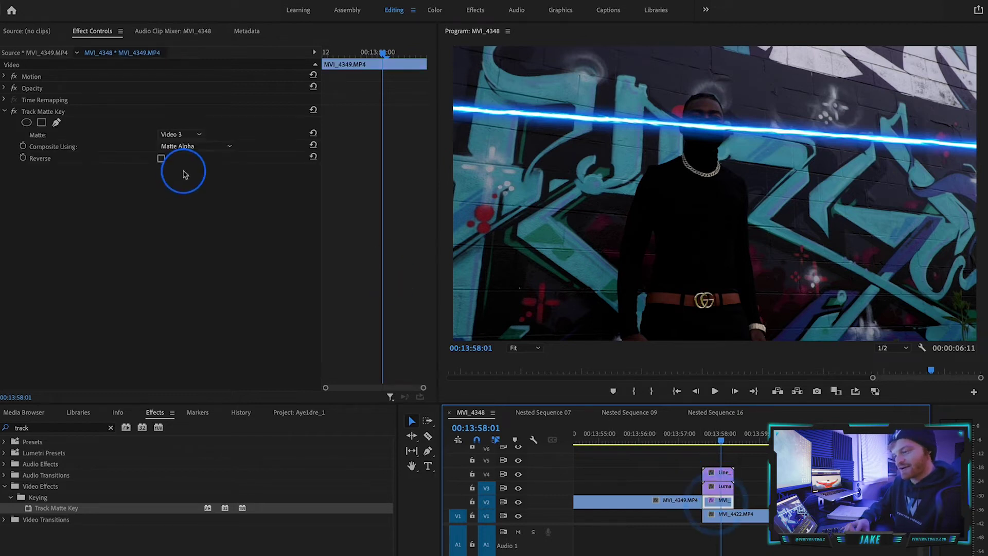
pyautogui.click(185, 146)
pyautogui.click(194, 169)
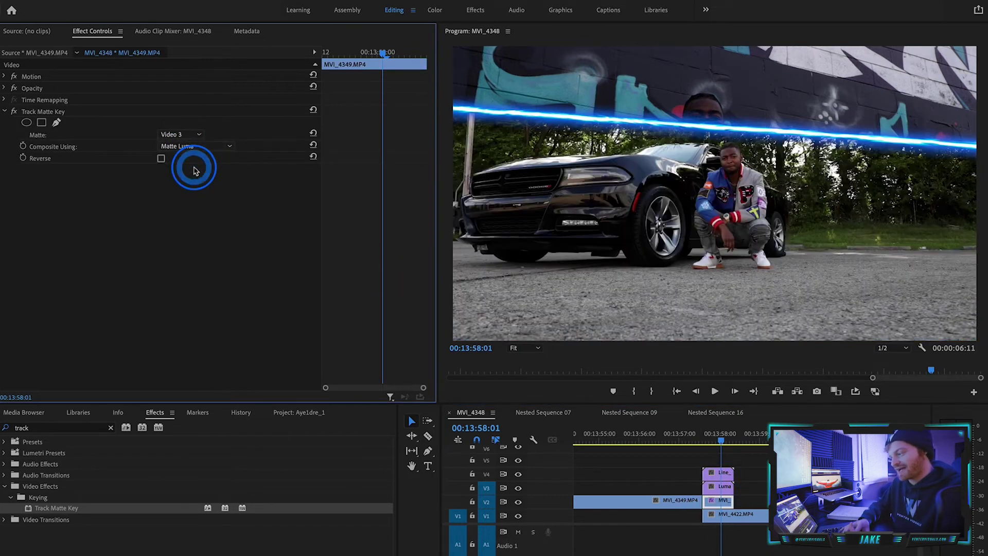
pyautogui.moveTo(688, 435); pyautogui.dragTo(720, 441)
pyautogui.press('space')
# - Apply Color Balance (HLS) to the Line_7(Screen).mov clip on V4 with Hue at -19.0°, and play back the recoloured transition
pyautogui.click(721, 473)
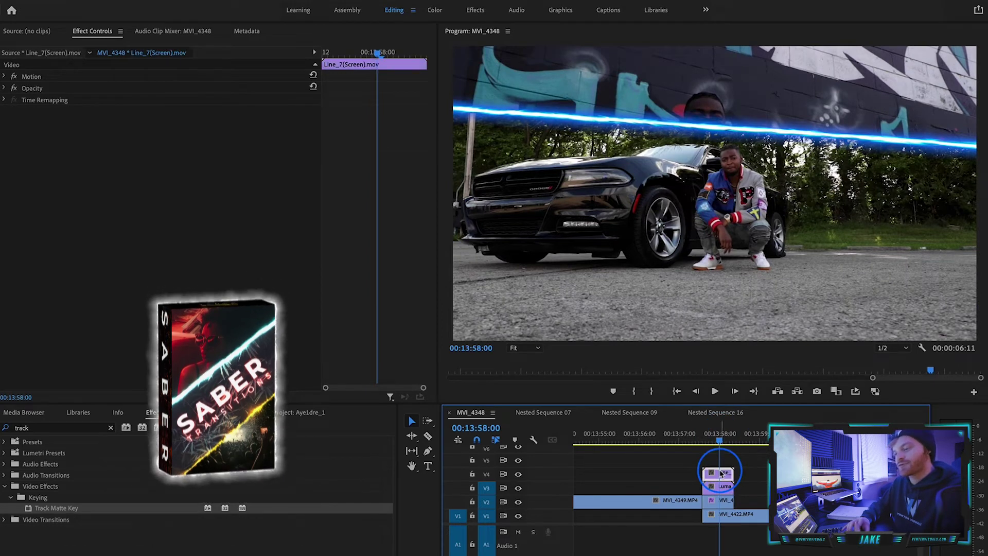
pyautogui.click(714, 440)
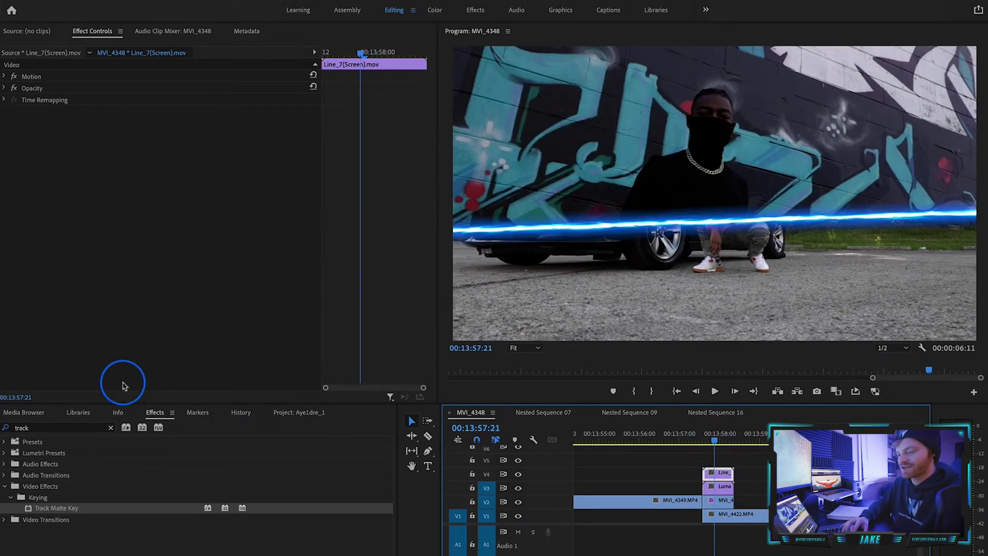
pyautogui.click(108, 428)
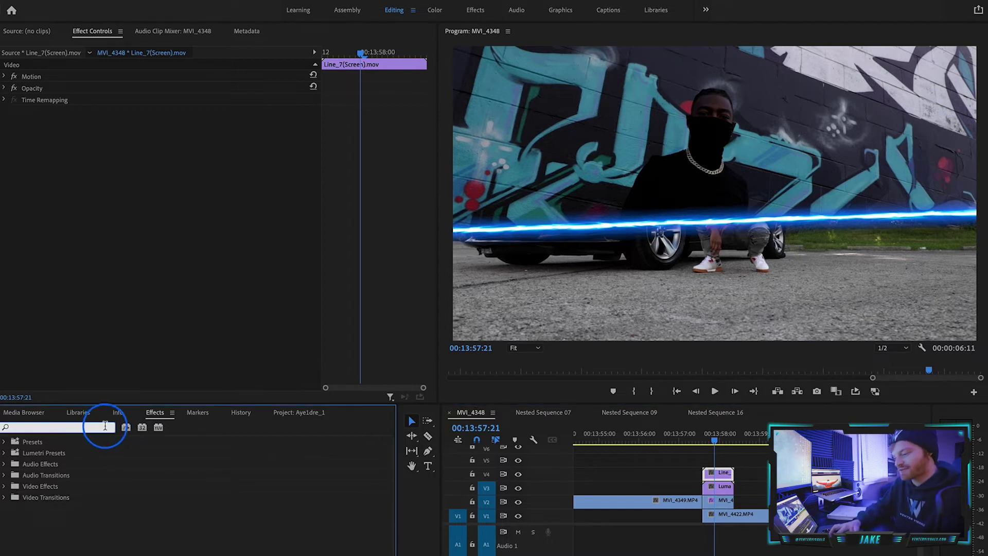
pyautogui.write('hls')
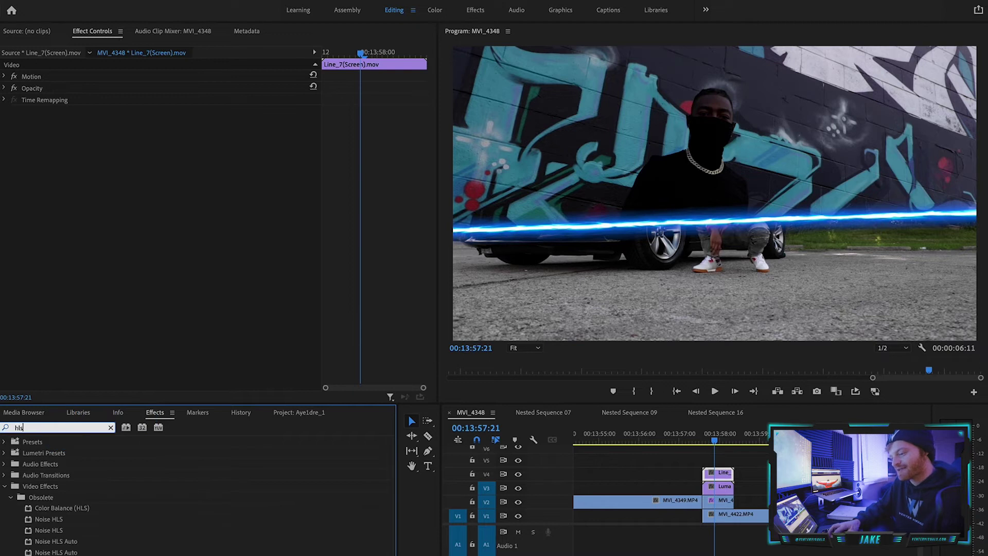
pyautogui.click(72, 507)
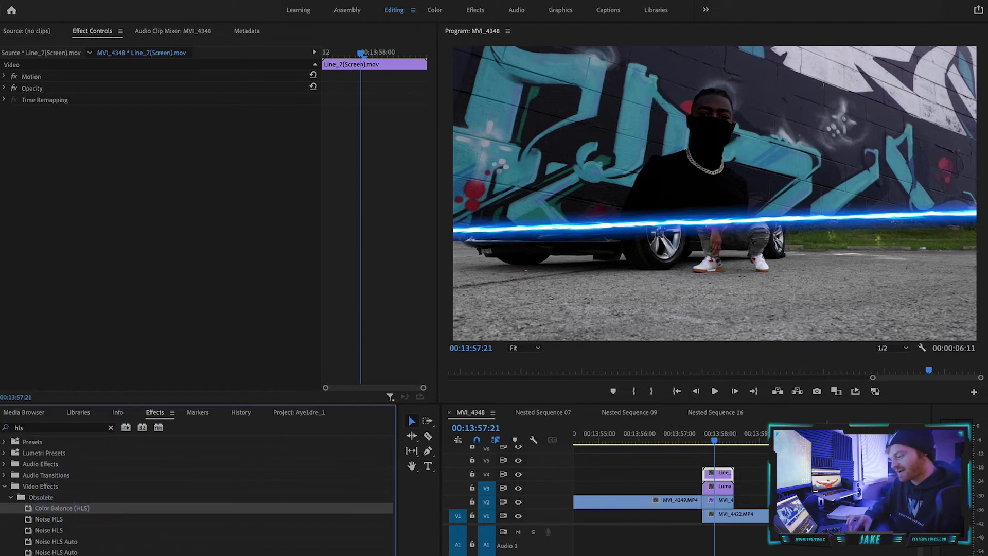
pyautogui.moveTo(740, 478); pyautogui.dragTo(719, 474)
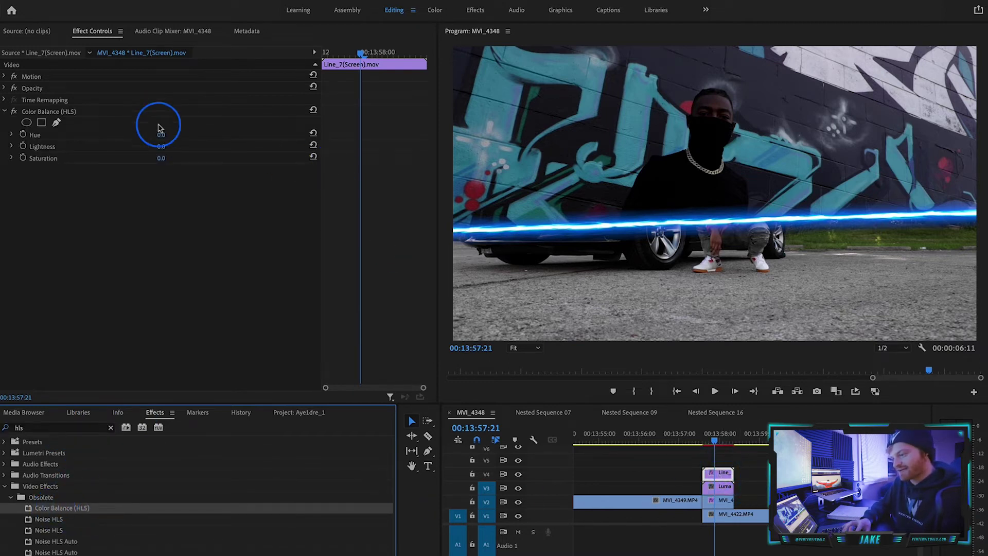
pyautogui.moveTo(163, 134)
pyautogui.mouseDown()
pyautogui.moveTo(348, 135)
pyautogui.moveTo(153, 135)
pyautogui.moveTo(168, 136)
pyautogui.mouseUp()
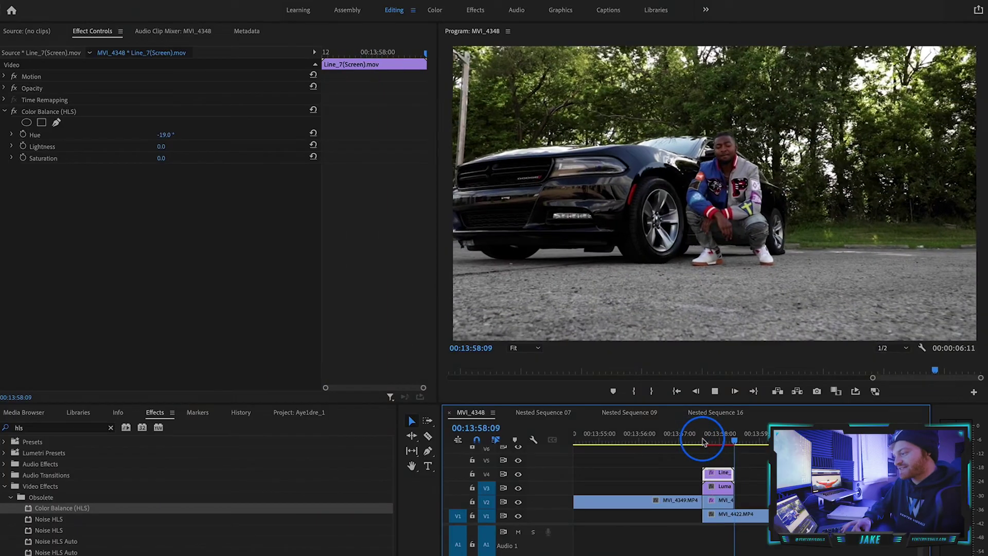
pyautogui.press('space')
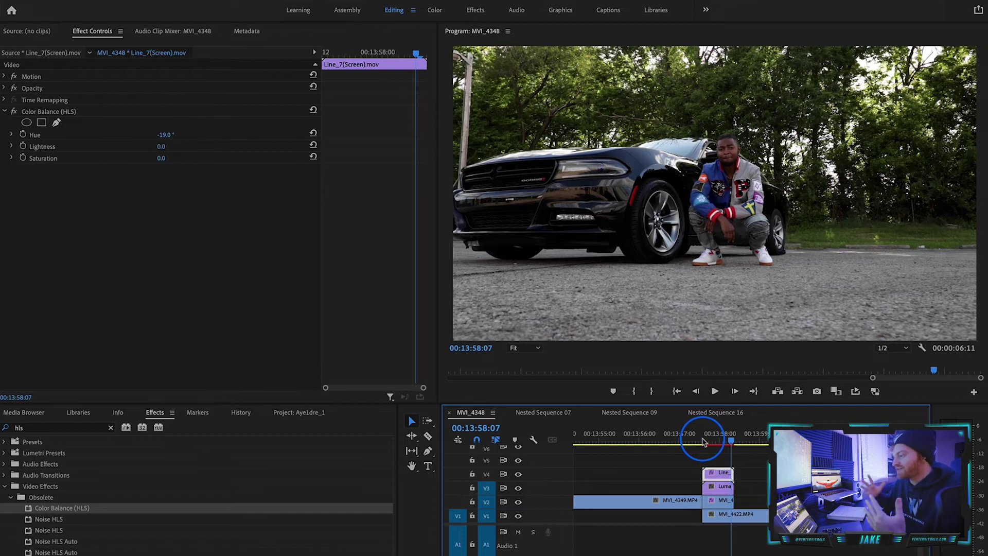
# - Save the project and review the example transition in the Paris Final.mp4 clip around 00:13:24:00
pyautogui.hotkey('ctrl', 's')
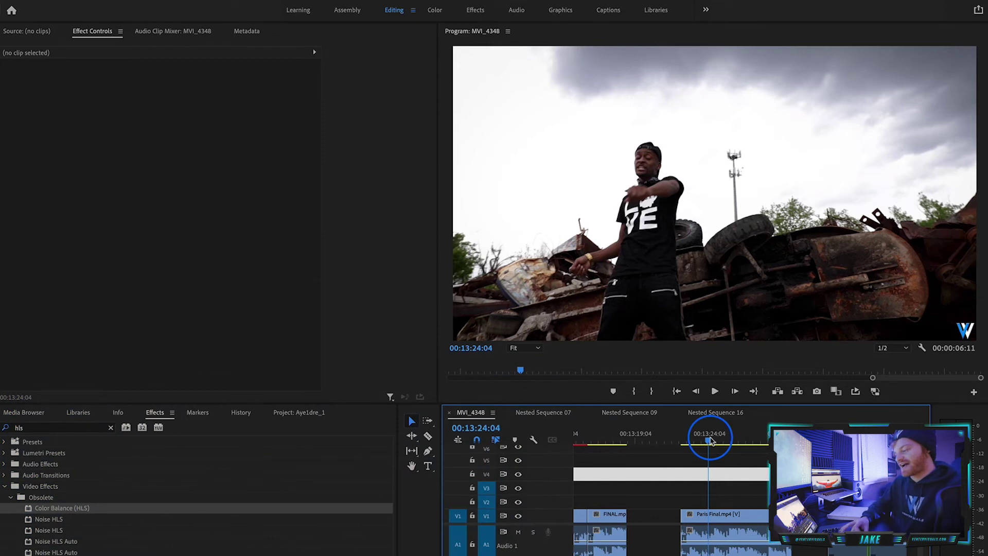
pyautogui.moveTo(709, 441); pyautogui.dragTo(696, 441)
pyautogui.press('space')
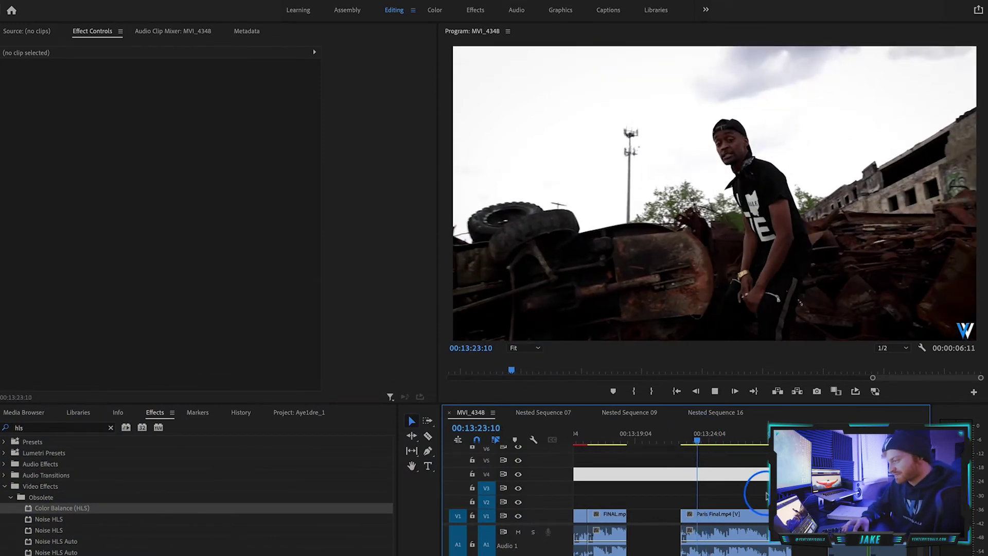
pyautogui.click(702, 440)
pyautogui.click(754, 185)
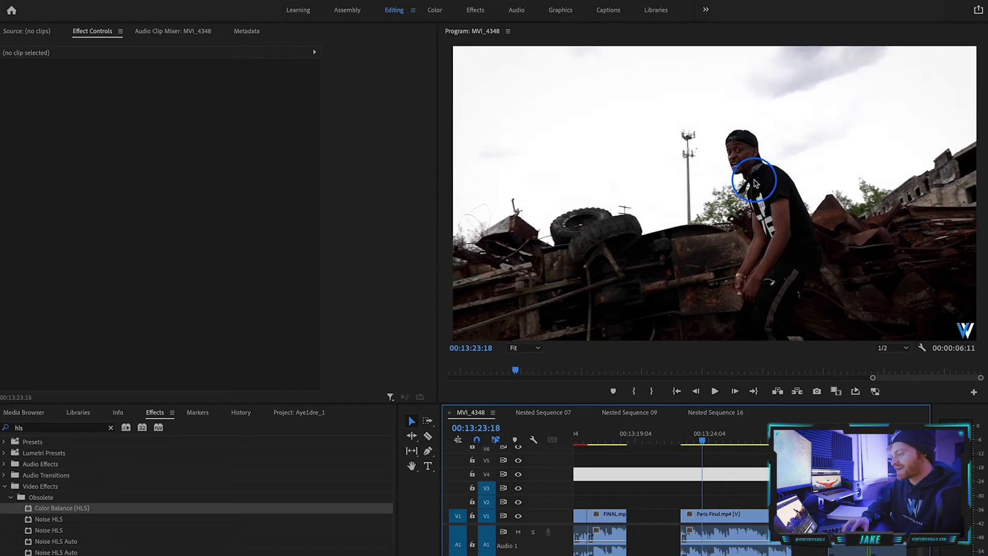
pyautogui.click(759, 169)
pyautogui.click(709, 433)
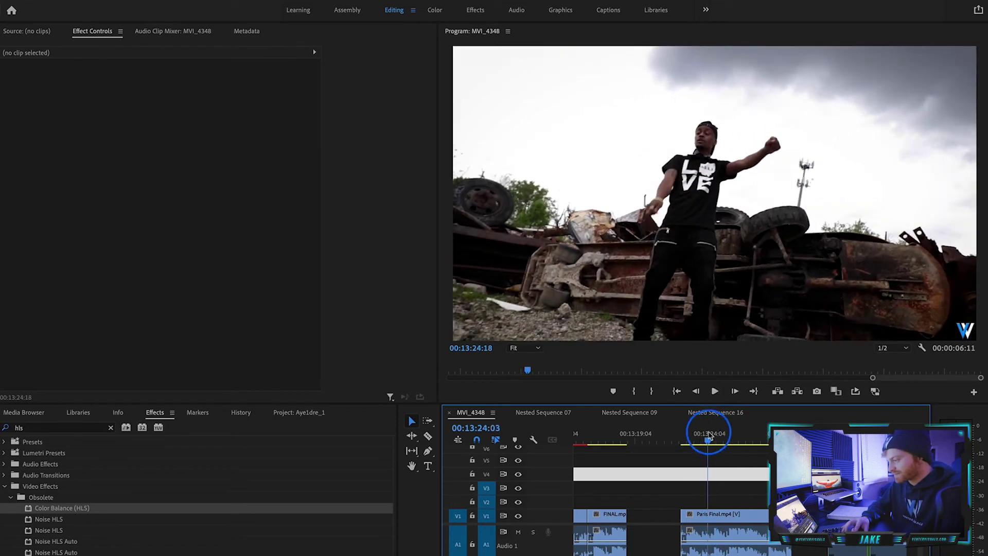
pyautogui.moveTo(707, 433); pyautogui.dragTo(704, 434)
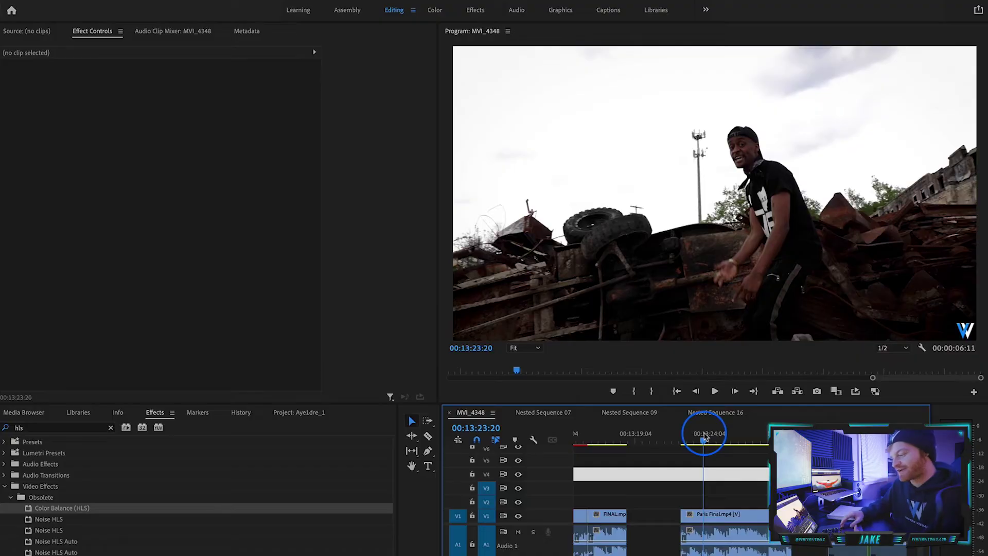
pyautogui.moveTo(703, 436); pyautogui.dragTo(704, 436)
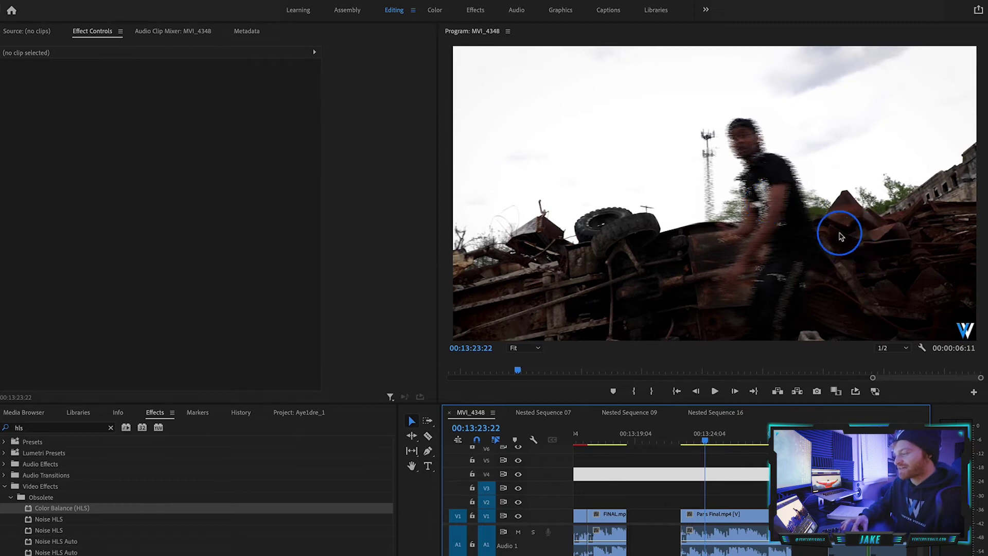
# - Examine the Paris Final.mp4 transition frame by frame between the two performance shots and play it back
pyautogui.press('Left')
pyautogui.press('Right')
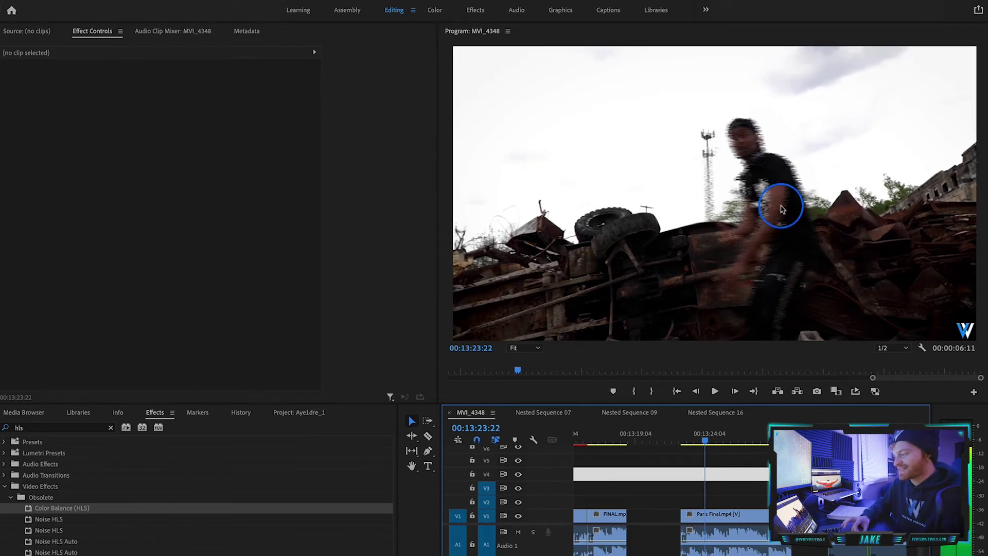
pyautogui.press('Right')
pyautogui.press('Right')
pyautogui.press('Right')
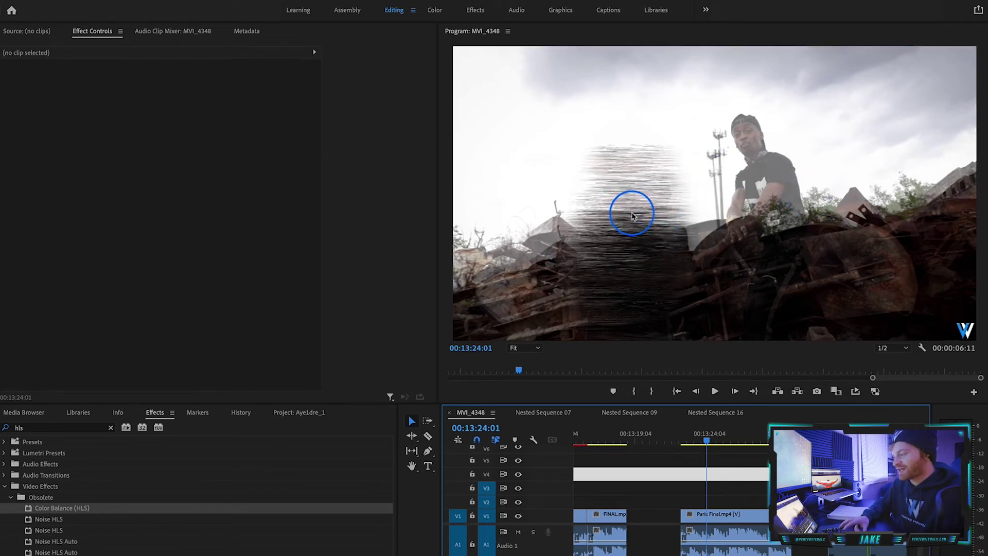
pyautogui.press('Right')
pyautogui.press('Right')
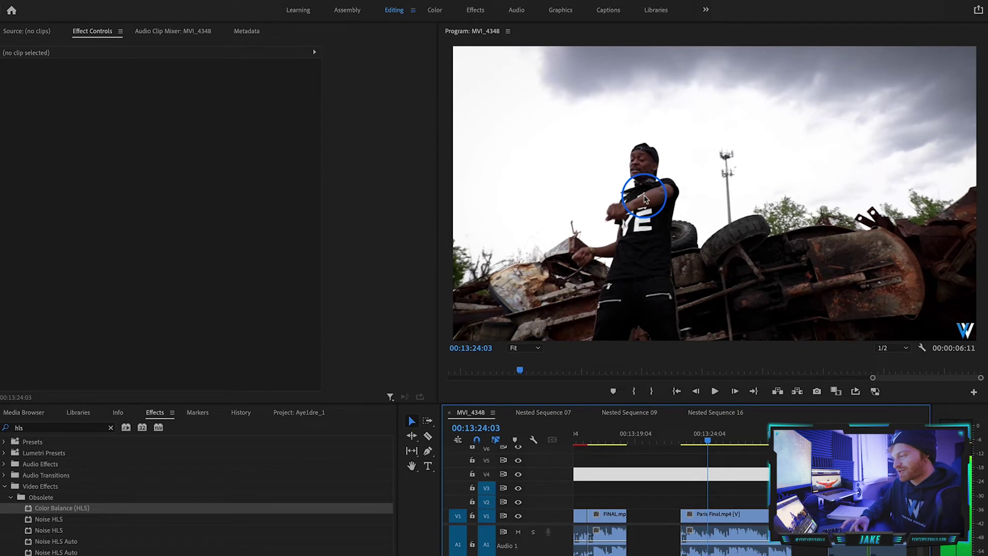
pyautogui.press('Left')
pyautogui.press('Left')
pyautogui.press('Left')
pyautogui.press('Right')
pyautogui.press('Right')
pyautogui.press('Right')
pyautogui.press('Right')
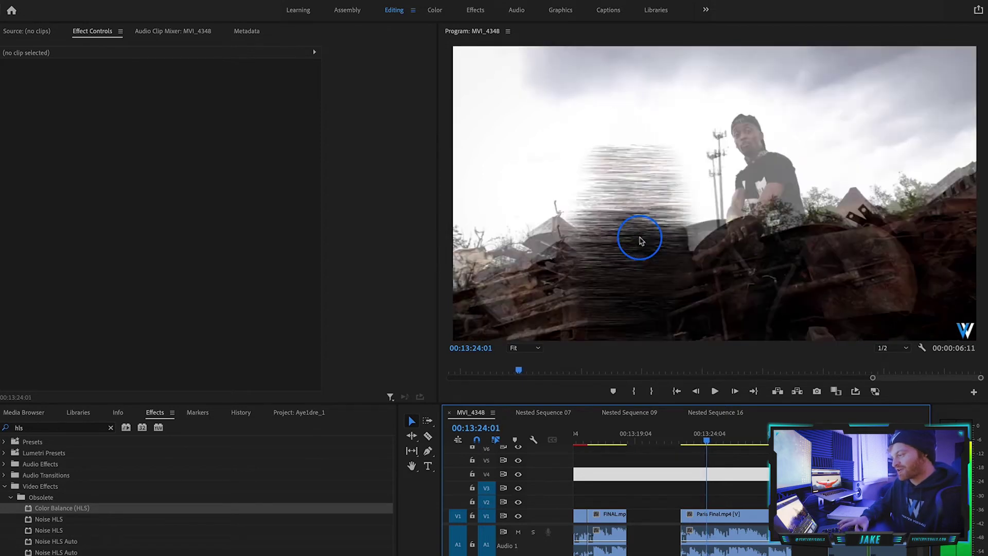
pyautogui.press('Right')
pyautogui.press('Right')
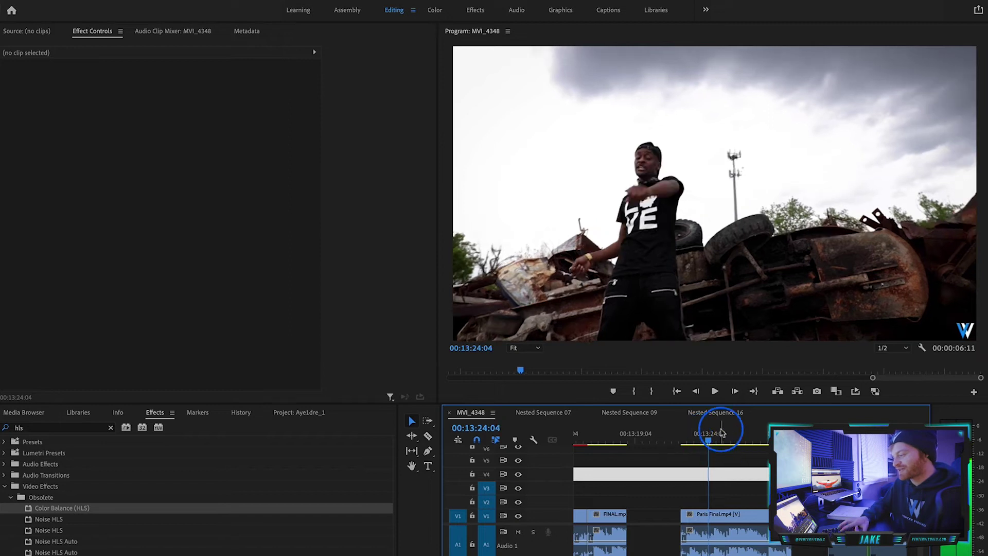
pyautogui.hotkey('shift', 'Left')
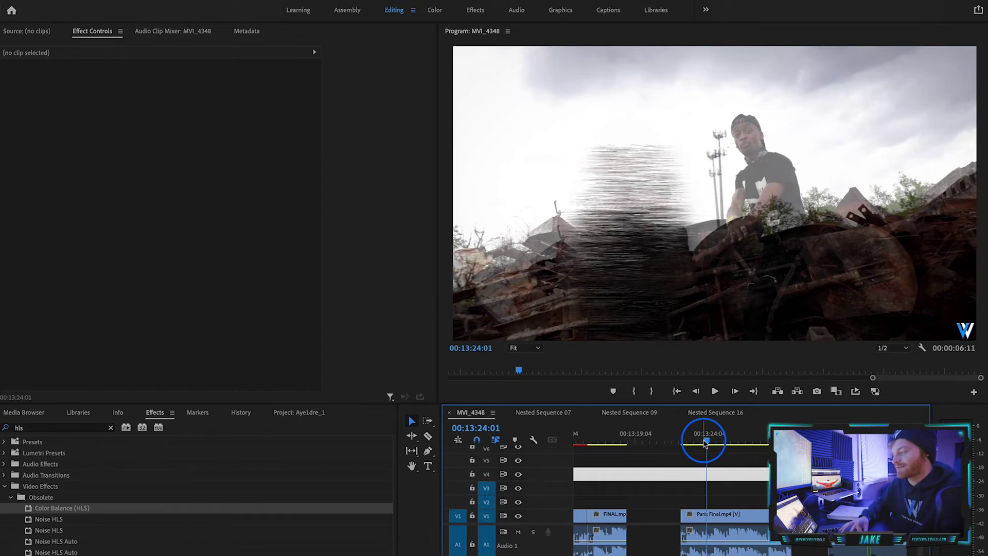
pyautogui.moveTo(705, 444); pyautogui.dragTo(691, 446)
pyautogui.press('space')
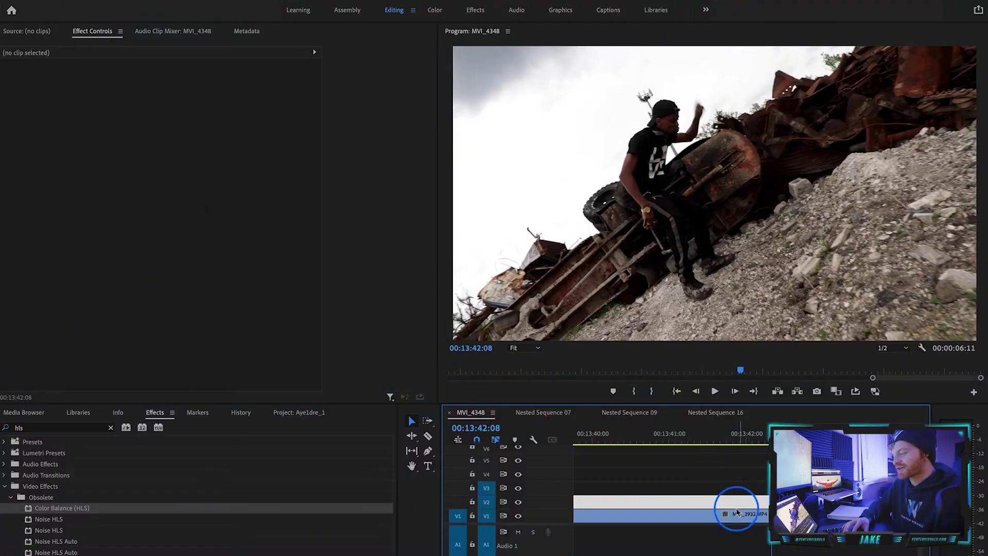
# - Remove the V2 layer above the clips and cut MVI_3932.MP4 at 00:13:42:04, four frames before its end
pyautogui.press('Delete')
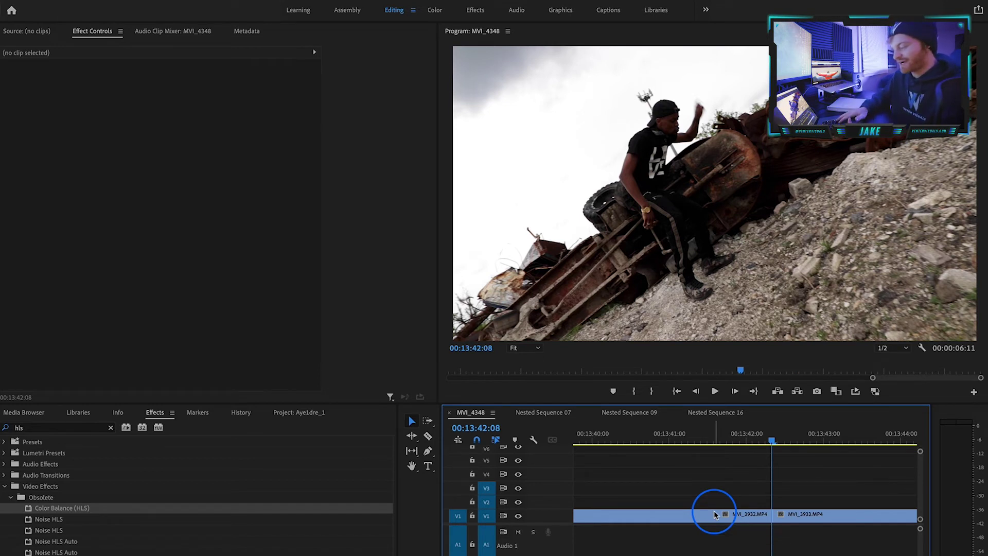
pyautogui.press('Left')
pyautogui.press('Left')
pyautogui.press('Left')
pyautogui.press('Left')
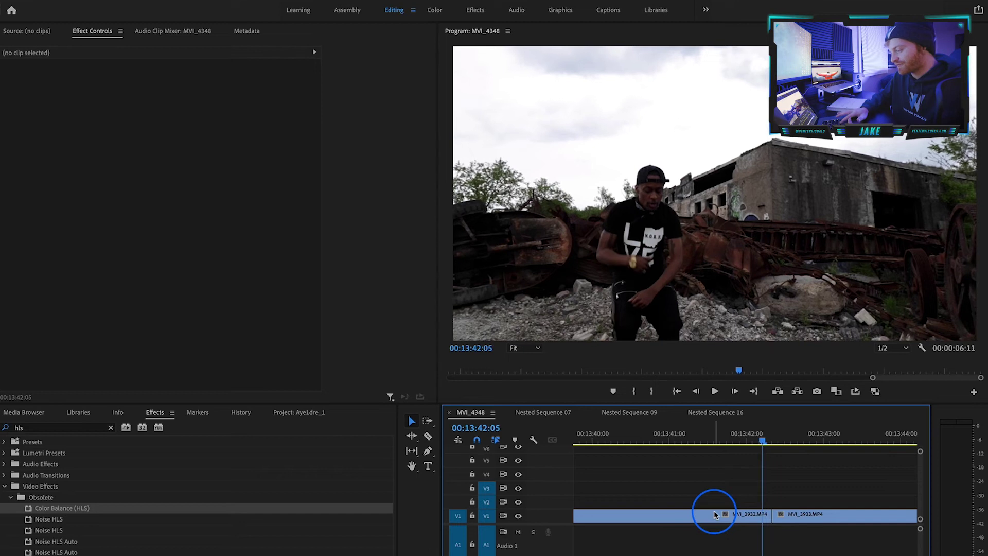
pyautogui.press('=')
pyautogui.press('=')
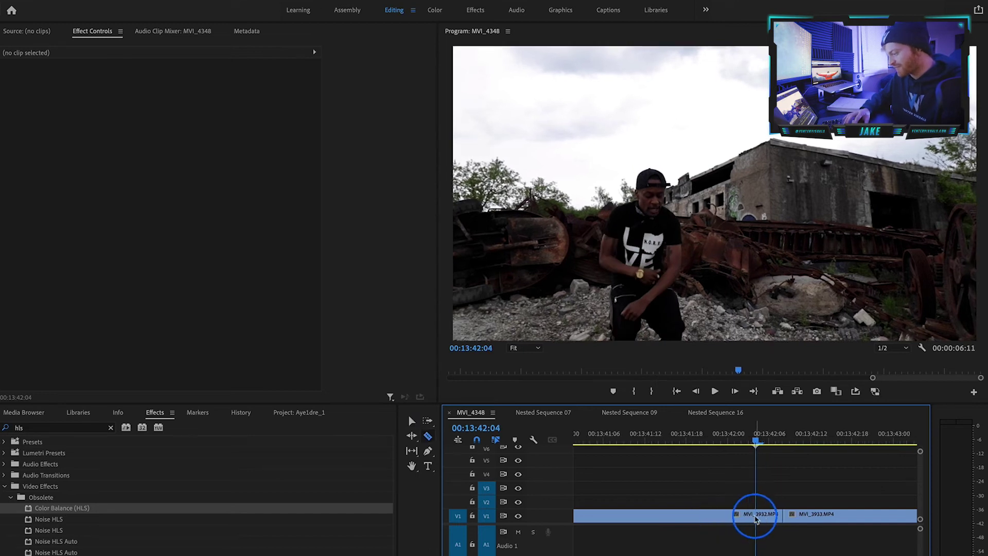
pyautogui.click(771, 518)
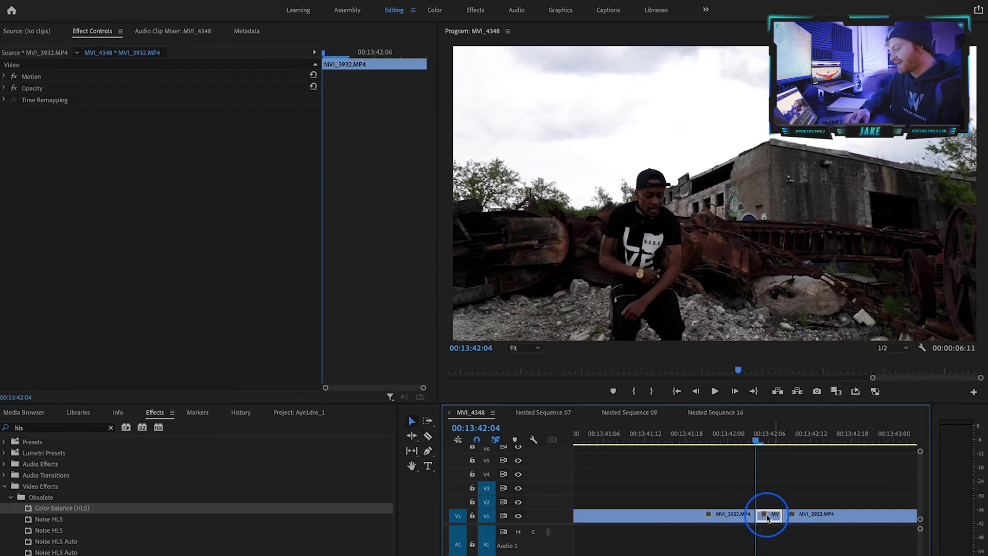
# - Cut MVI_3933.MP4 at 00:13:42:12, four frames after it begins
pyautogui.press('Right')
pyautogui.press('Right')
pyautogui.press('Right')
pyautogui.press('Right')
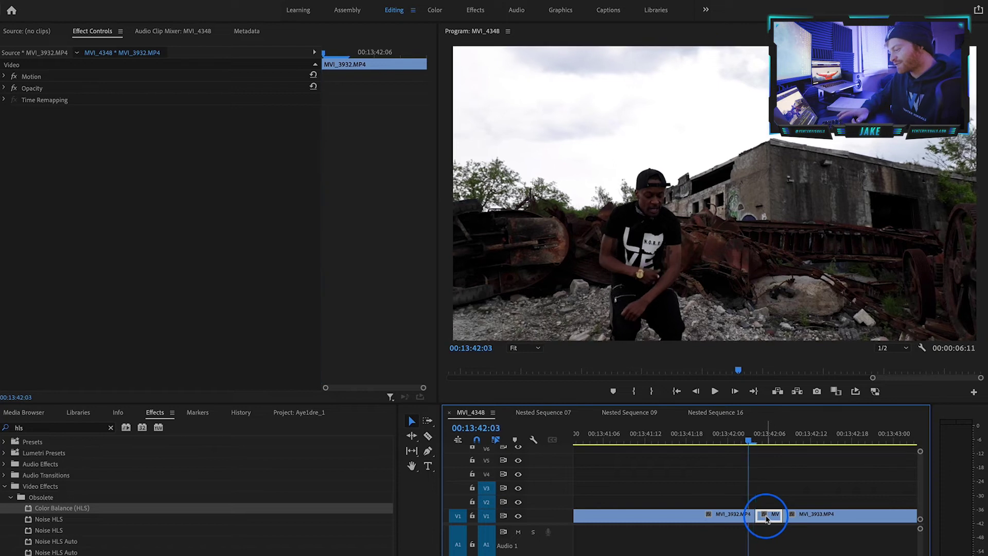
pyautogui.press('Right')
pyautogui.press('Right')
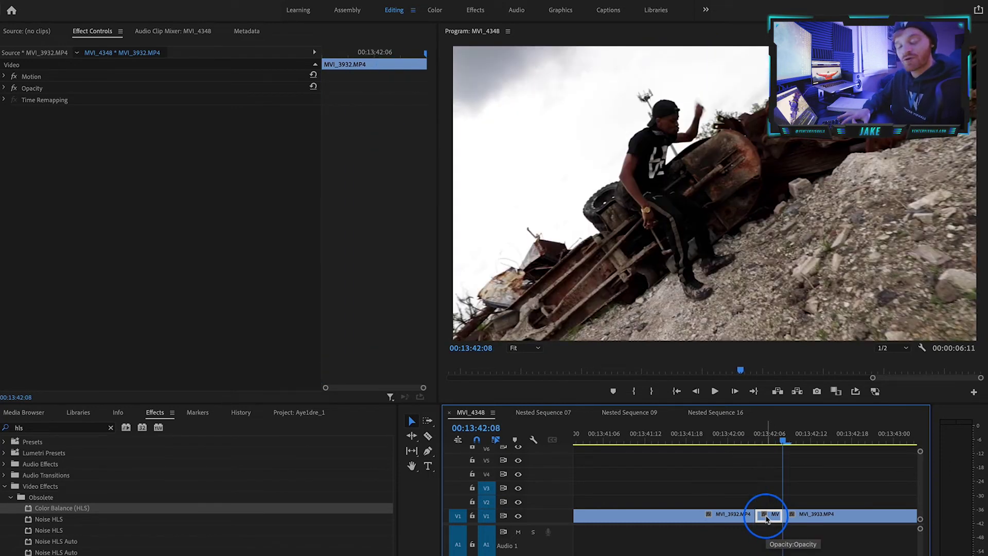
pyautogui.press('Right')
pyautogui.press('Right')
pyautogui.press('Right')
pyautogui.press('Right')
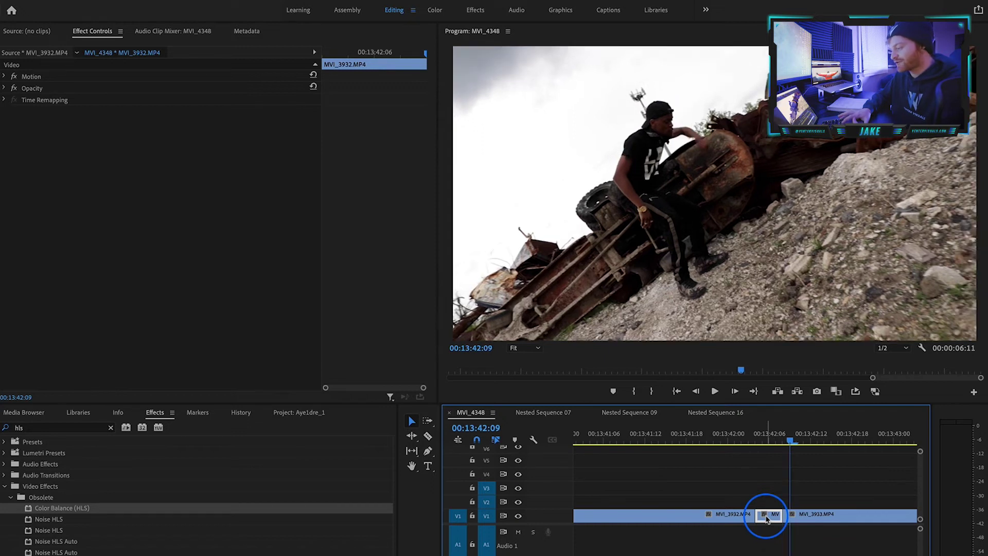
pyautogui.click(810, 511)
pyautogui.press('v')
# - Place the two short pieces around the cut on V2, keeping MVI_3932.MP4 and MVI_3933.MP4 continuous up to the cut on V1
pyautogui.moveTo(764, 517); pyautogui.dragTo(765, 500)
pyautogui.moveTo(793, 515); pyautogui.dragTo(772, 516)
pyautogui.click(836, 496)
pyautogui.click(820, 513)
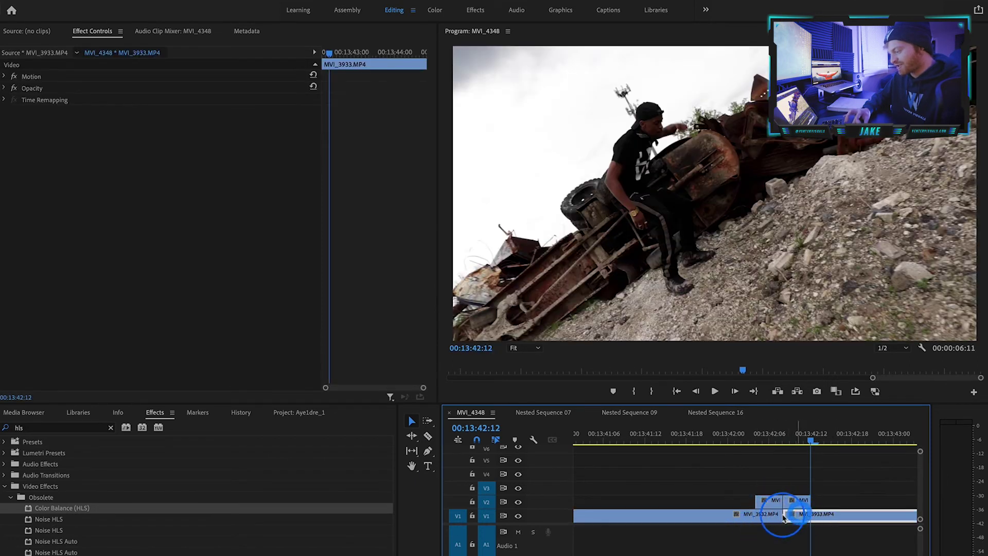
# - Apply a Cross Dissolve between MVI_3932.MP4 and MVI_3933.MP4 on V1 and shorten it to a few frames
pyautogui.click(111, 428)
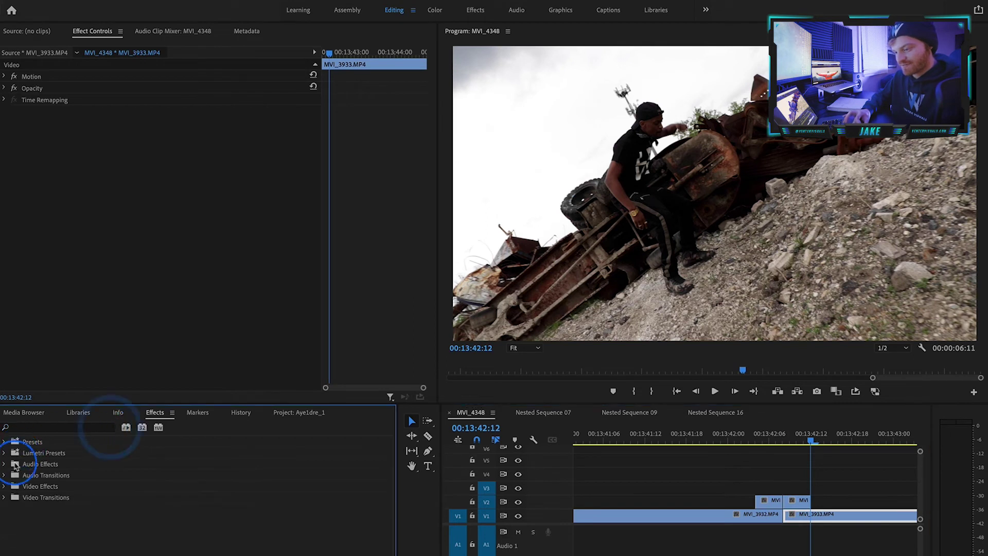
pyautogui.click(4, 497)
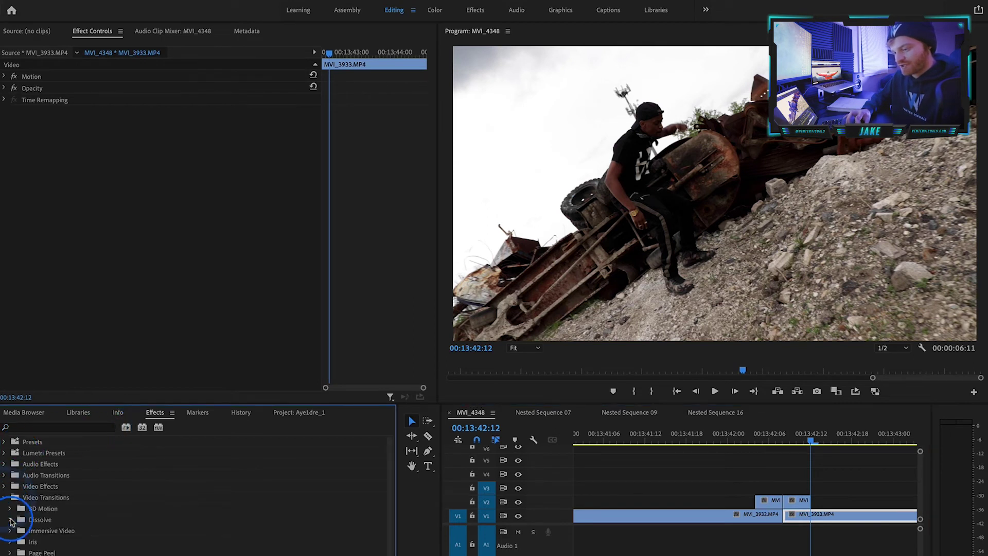
pyautogui.click(11, 520)
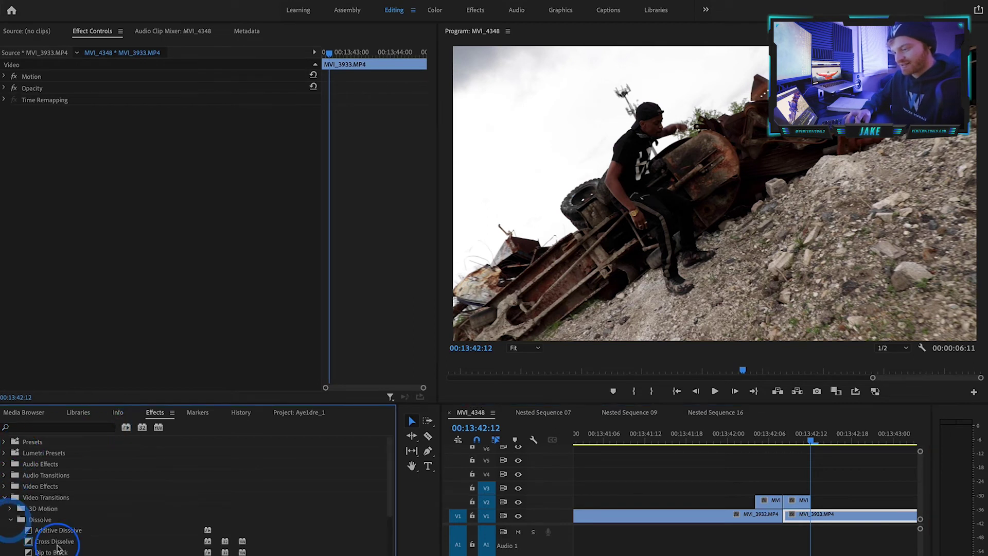
pyautogui.click(55, 542)
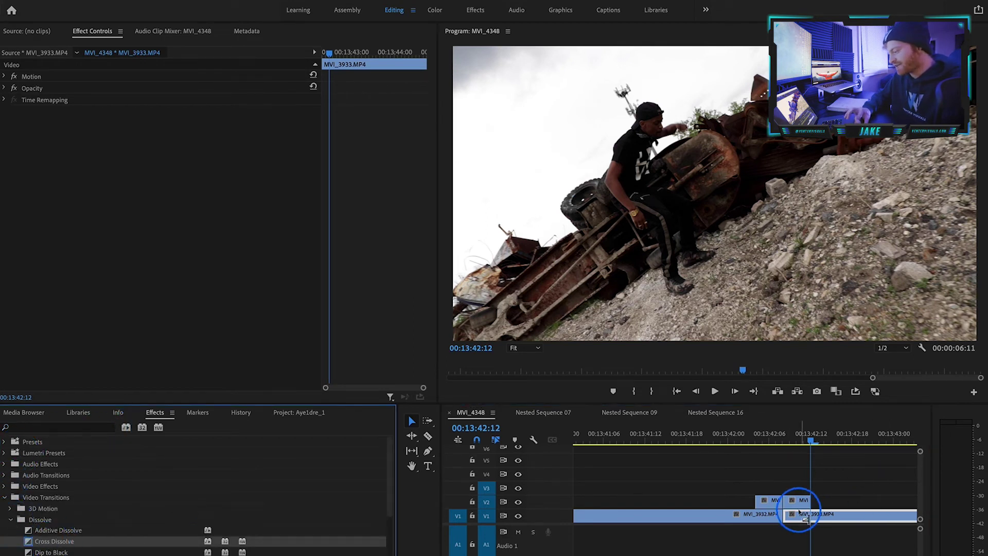
pyautogui.hotkey('ctrl', 'd')
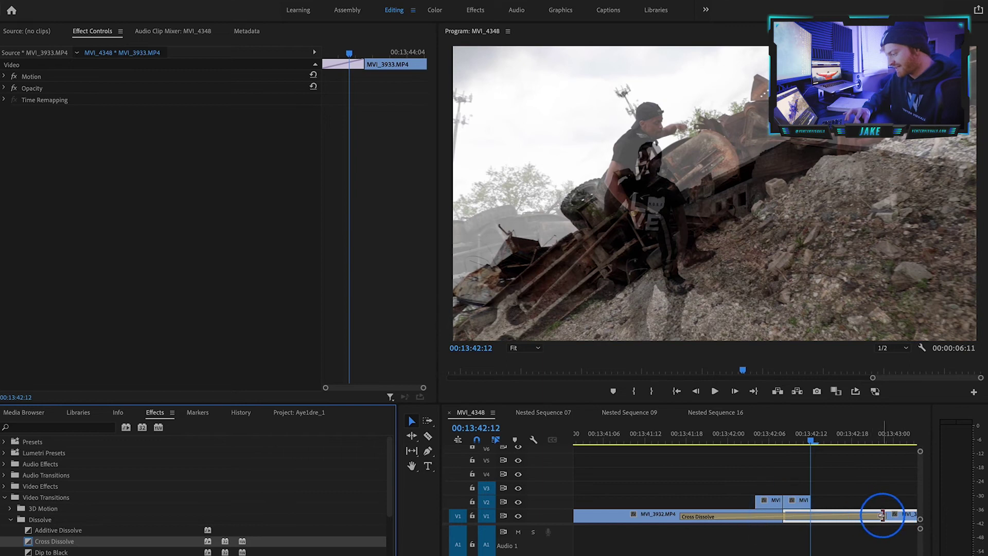
pyautogui.moveTo(882, 516); pyautogui.dragTo(774, 489)
pyautogui.click(768, 433)
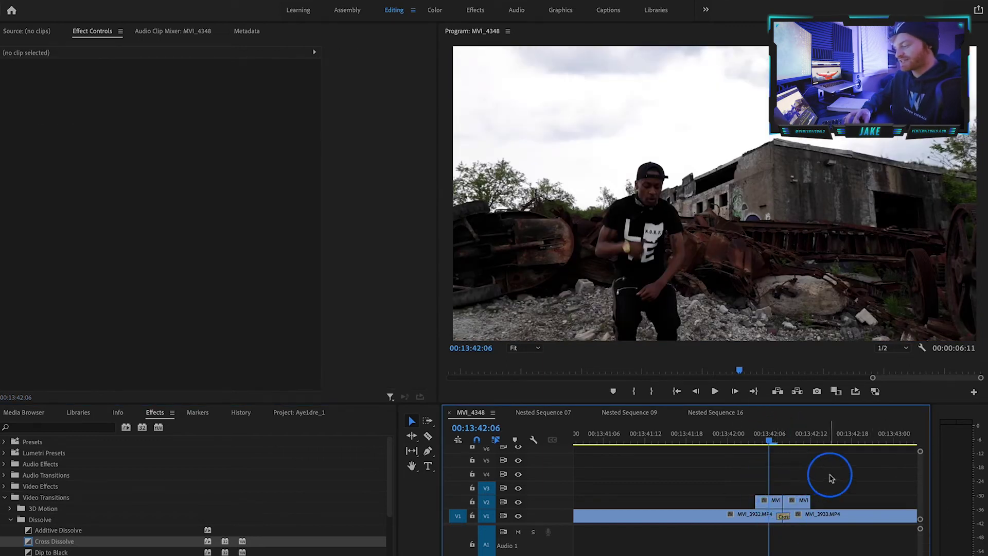
# - Nest the two short V2 pieces and replace the nested sequence with an After Effects composition
pyautogui.moveTo(830, 478); pyautogui.dragTo(769, 501)
pyautogui.rightClick(775, 502)
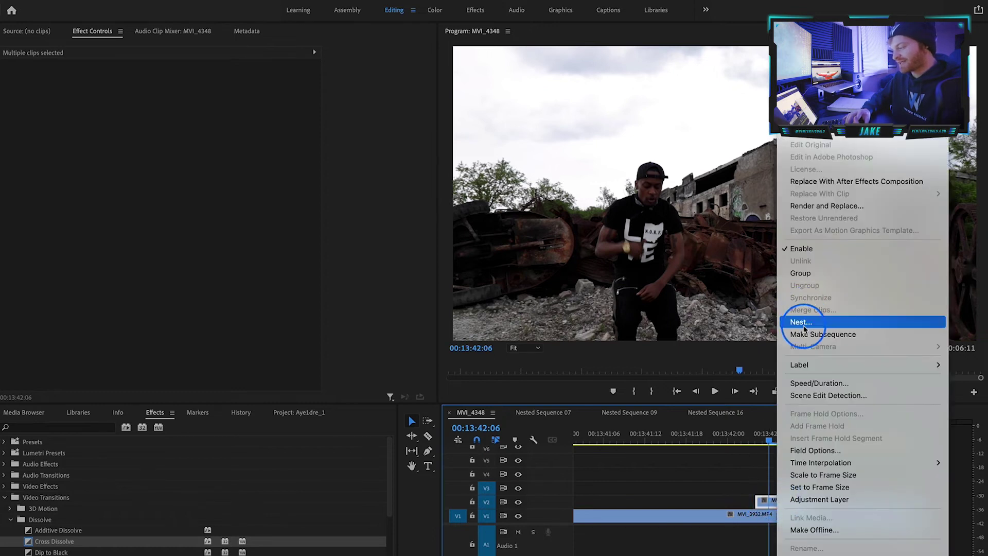
pyautogui.click(804, 315)
pyautogui.click(536, 315)
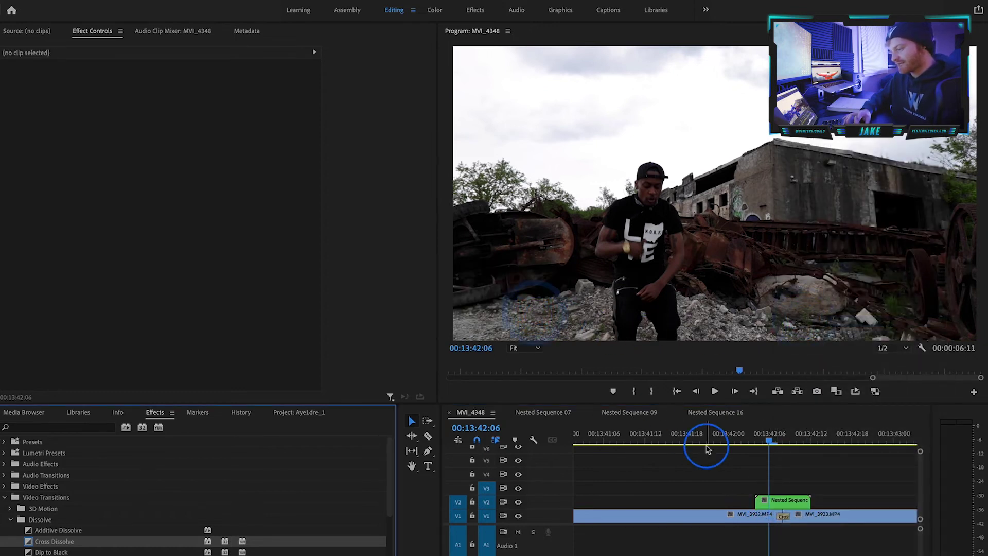
pyautogui.click(783, 507)
pyautogui.rightClick(783, 505)
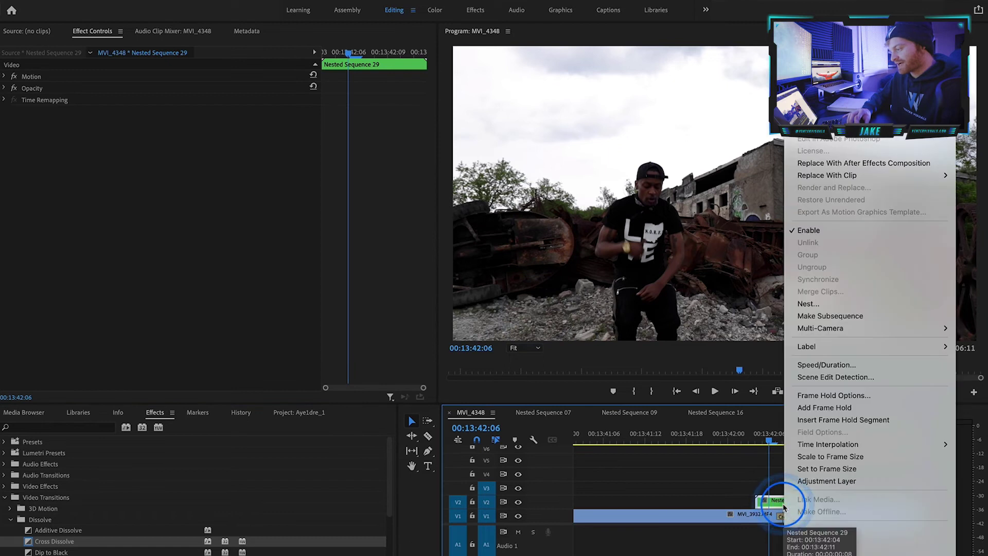
pyautogui.click(837, 165)
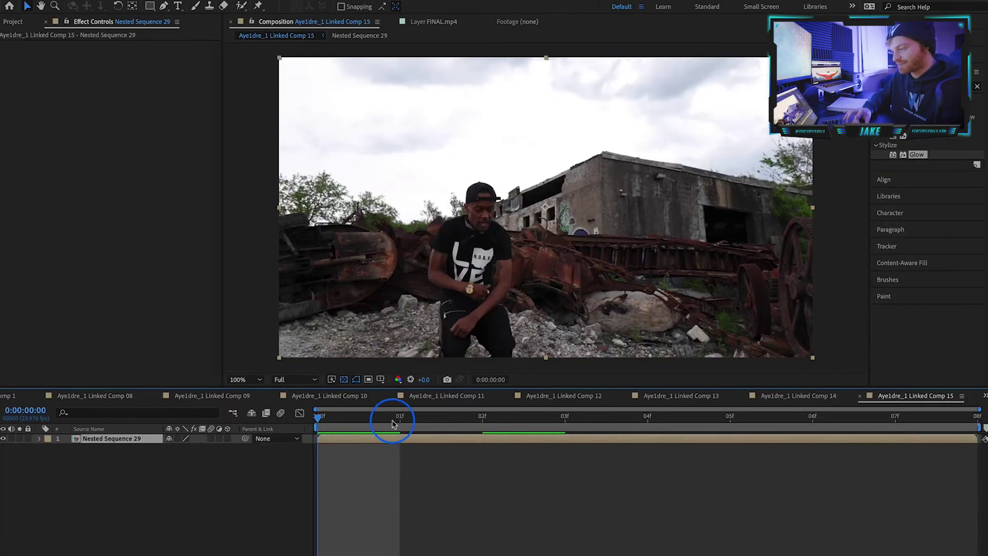
# - Open the nested sequence layer from its first frame and select the man with the Roto Brush
pyautogui.moveTo(392, 421); pyautogui.dragTo(306, 412)
pyautogui.click(283, 415)
pyautogui.click(186, 441)
pyautogui.click(244, 52)
pyautogui.click(241, 8)
pyautogui.doubleClick(460, 229)
pyautogui.moveTo(491, 265); pyautogui.dragTo(500, 179)
pyautogui.moveTo(511, 253); pyautogui.dragTo(507, 258)
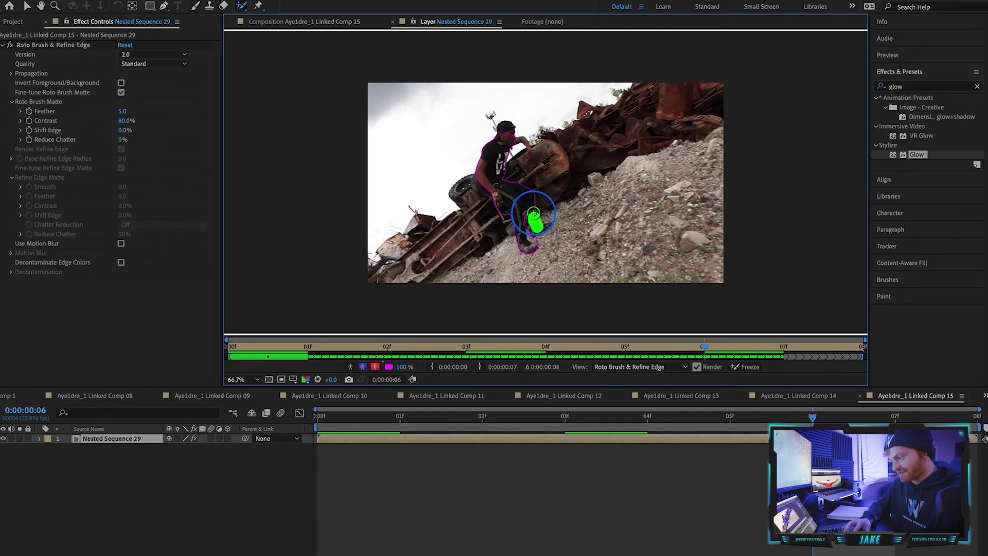
# - Refine the man's Roto Brush selection at frame 6, step through the frames, and check the cutout in the composition
pyautogui.moveTo(533, 214)
pyautogui.mouseDown()
pyautogui.moveTo(503, 129)
pyautogui.moveTo(523, 139)
pyautogui.moveTo(520, 153)
pyautogui.moveTo(538, 142)
pyautogui.mouseUp()
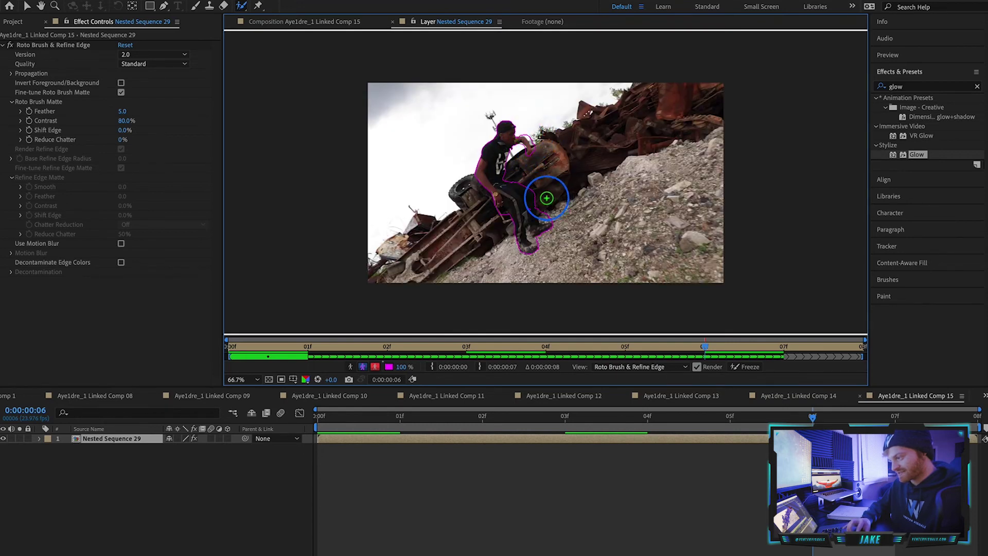
pyautogui.press('pagedown')
pyautogui.press('pagedown')
pyautogui.press('pagedown')
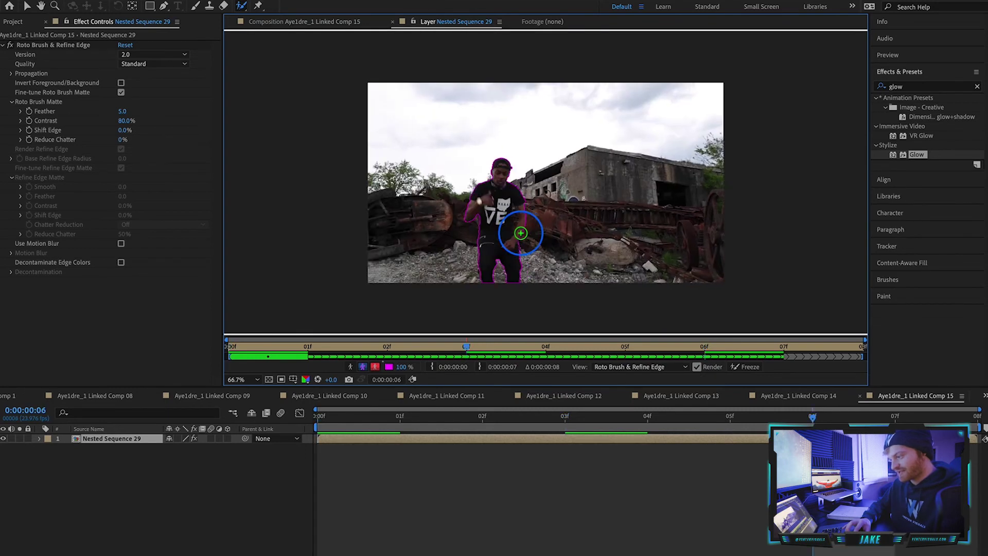
pyautogui.click(287, 22)
pyautogui.click(613, 415)
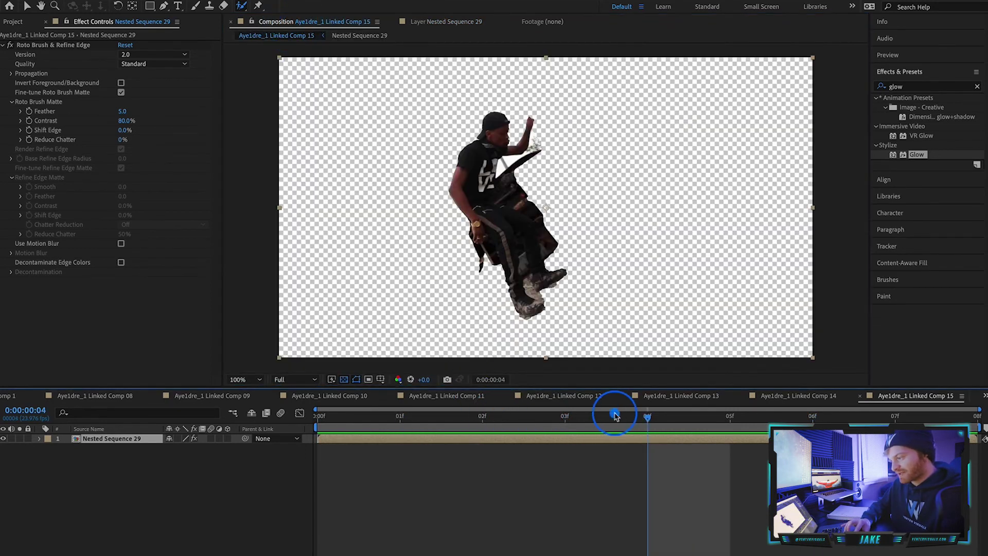
# - Check the man's cutout across the frames and compare it with the dissolve in the Premiere Pro sequence
pyautogui.click(704, 413)
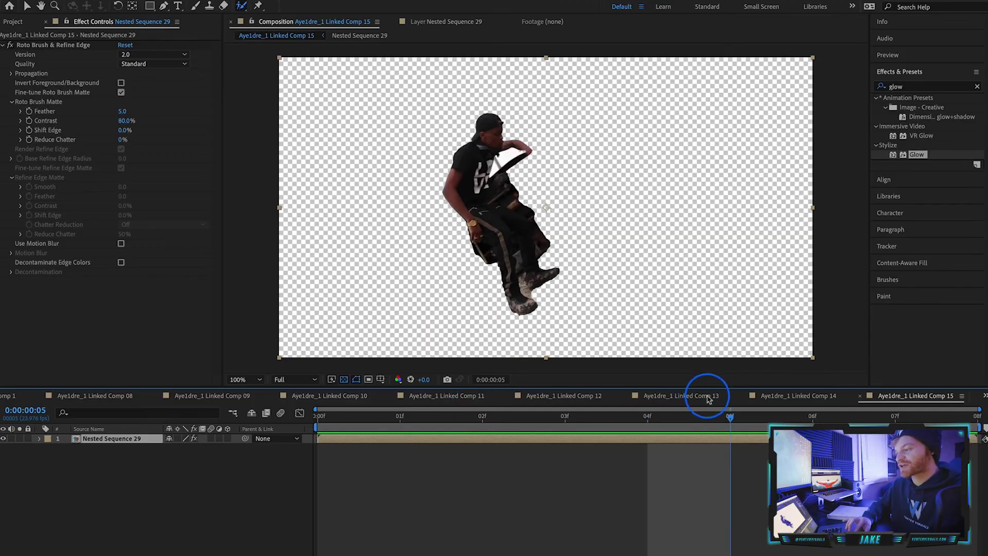
pyautogui.moveTo(707, 396); pyautogui.dragTo(500, 399)
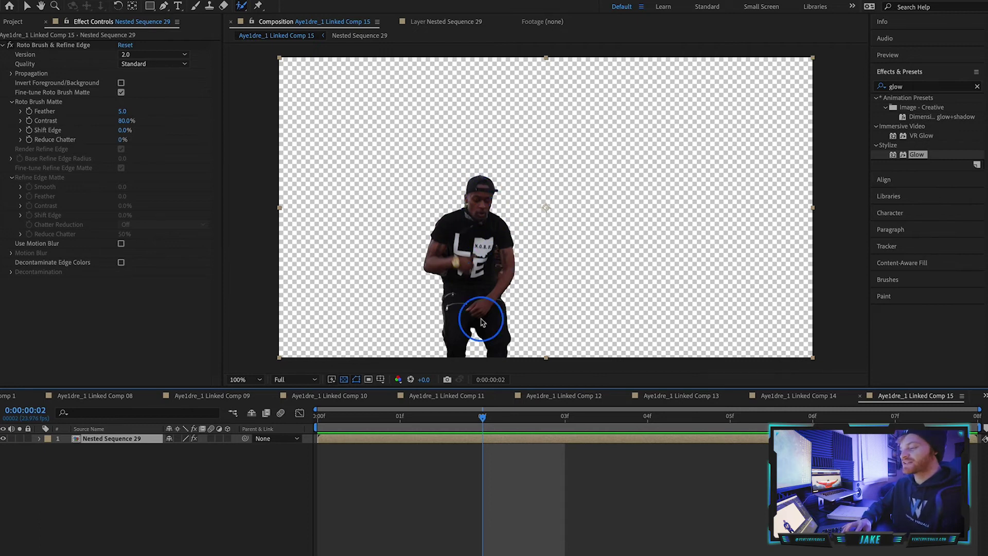
pyautogui.click(793, 546)
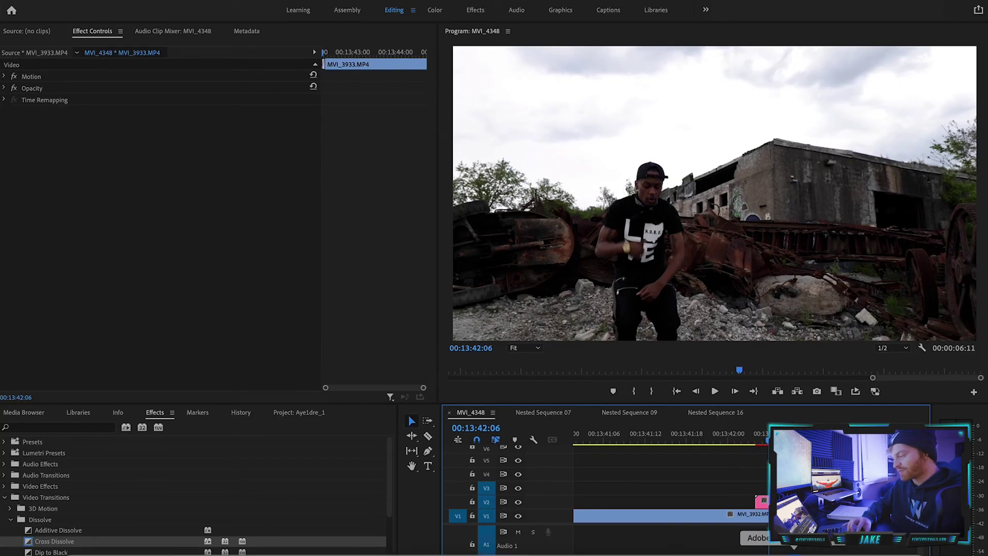
pyautogui.click(726, 553)
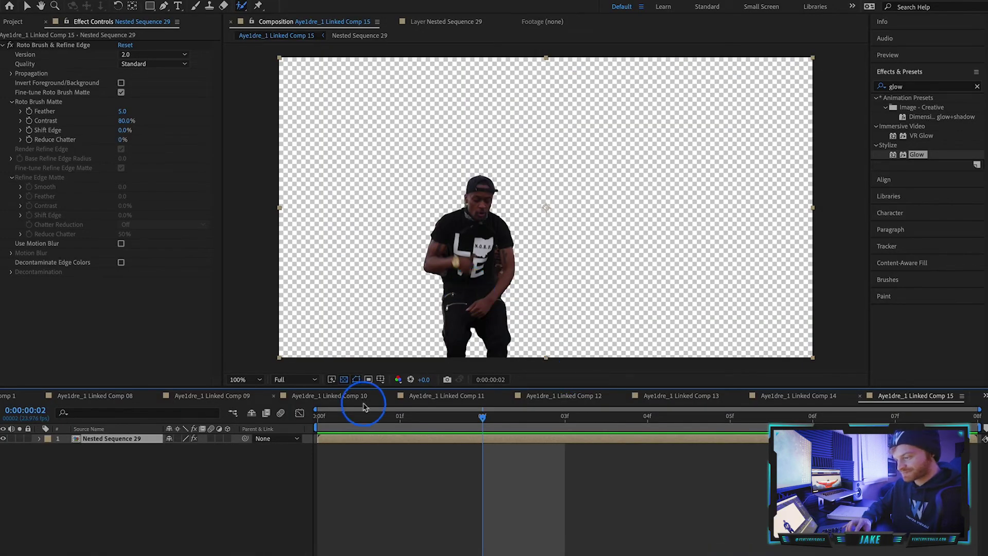
# - Find Turbulent Displace among the effects and apply it to the cutout of the man
pyautogui.click(533, 415)
pyautogui.click(975, 64)
pyautogui.click(976, 87)
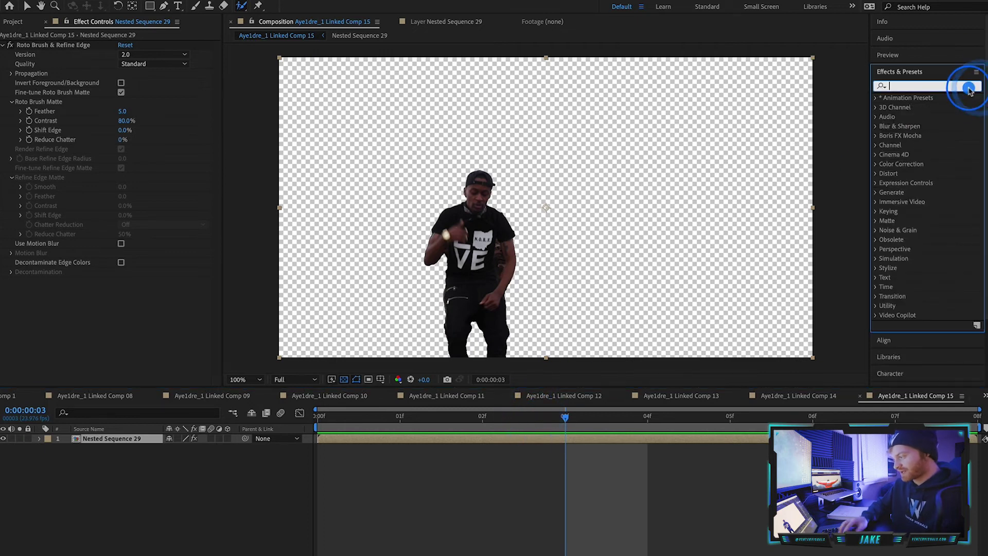
pyautogui.write('turbu')
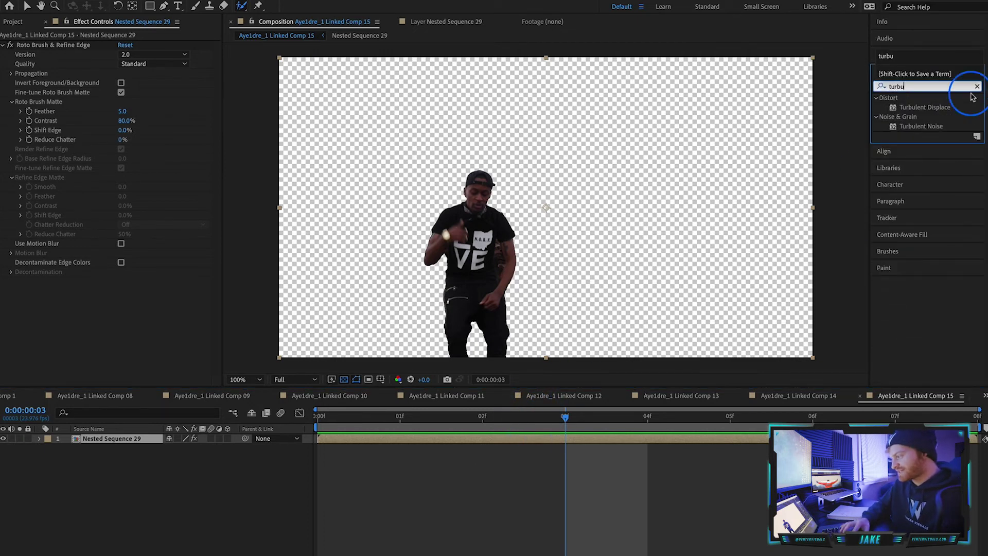
pyautogui.moveTo(925, 107); pyautogui.dragTo(446, 257)
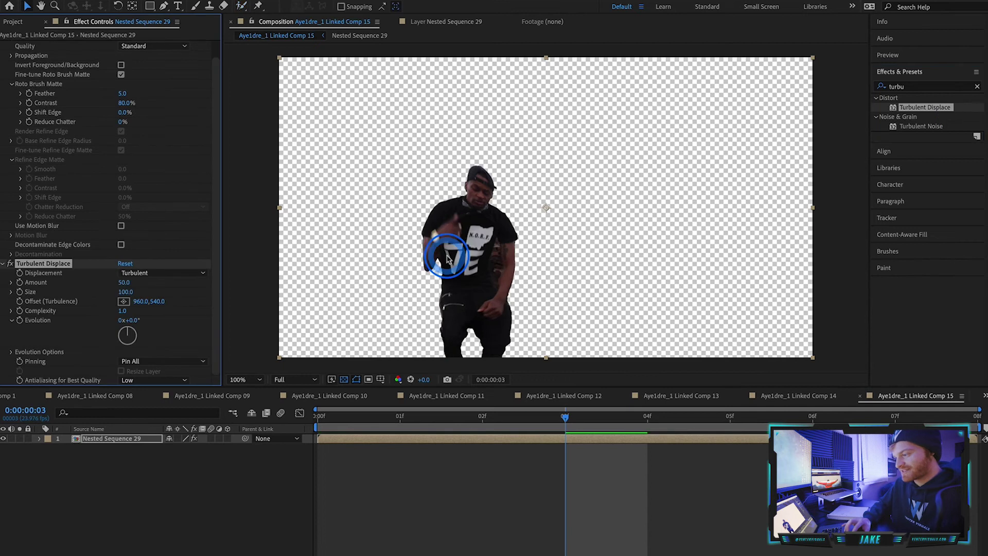
# - Set Turbulent Displace to Horizontal Displacement with an Amount of 696 and a Size of 2
pyautogui.click(150, 272)
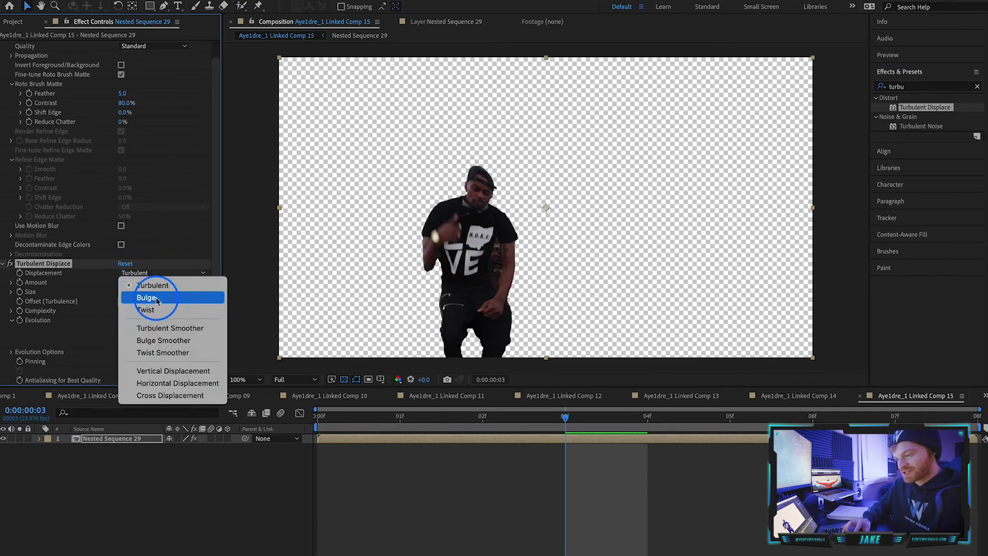
pyautogui.click(159, 382)
pyautogui.moveTo(125, 291); pyautogui.dragTo(466, 265)
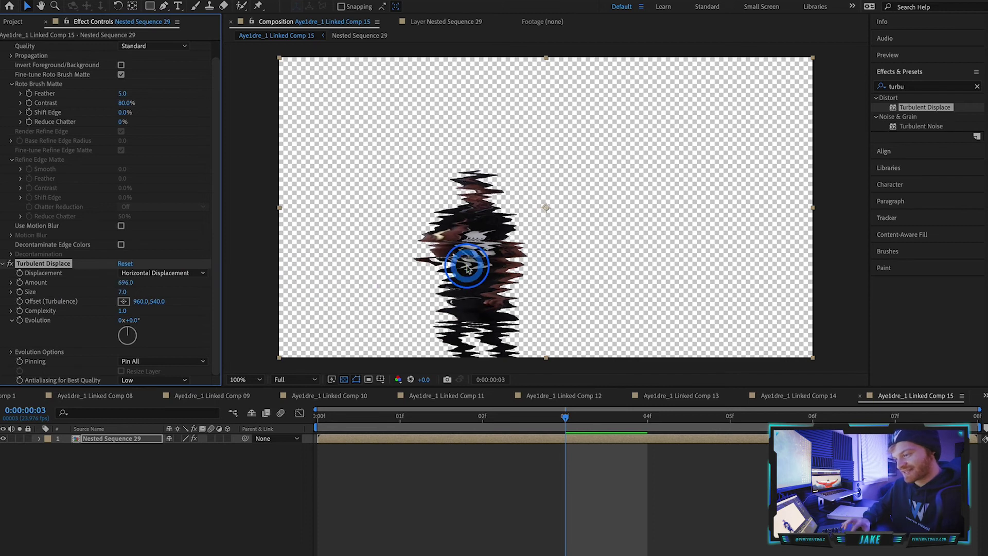
pyautogui.moveTo(126, 293); pyautogui.dragTo(120, 294)
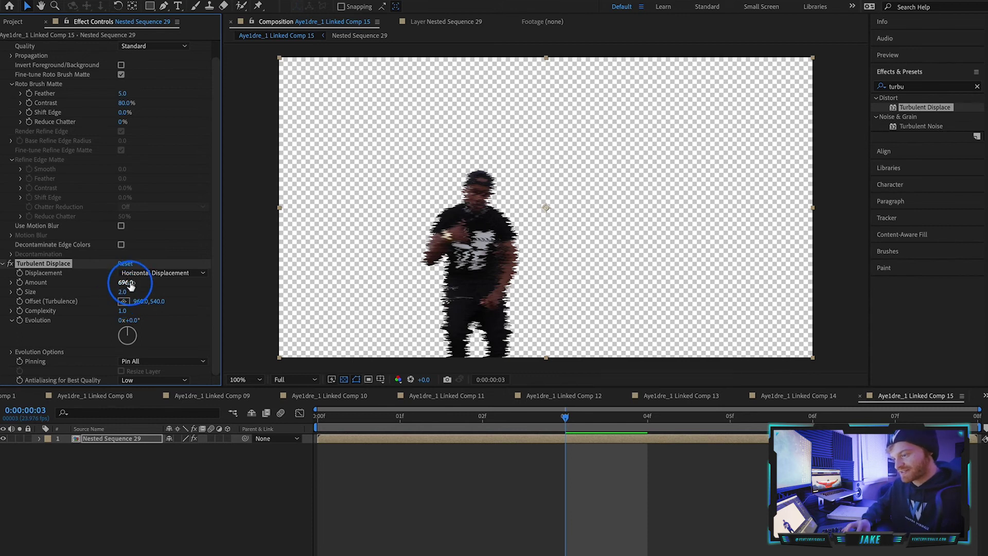
# - At frame 4, raise the displacement Amount to 3159 and start keyframing Amount, Size and Complexity
pyautogui.moveTo(617, 422)
pyautogui.mouseDown()
pyautogui.moveTo(923, 413)
pyautogui.moveTo(738, 441)
pyautogui.moveTo(569, 450)
pyautogui.moveTo(640, 443)
pyautogui.mouseUp()
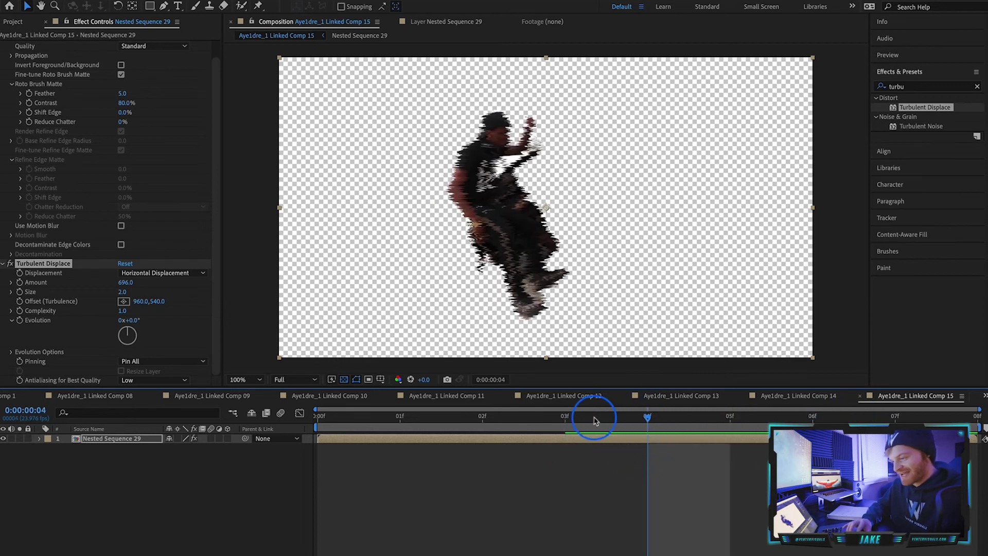
pyautogui.moveTo(124, 288); pyautogui.dragTo(717, 306)
pyautogui.moveTo(124, 287); pyautogui.dragTo(259, 333)
pyautogui.click(20, 282)
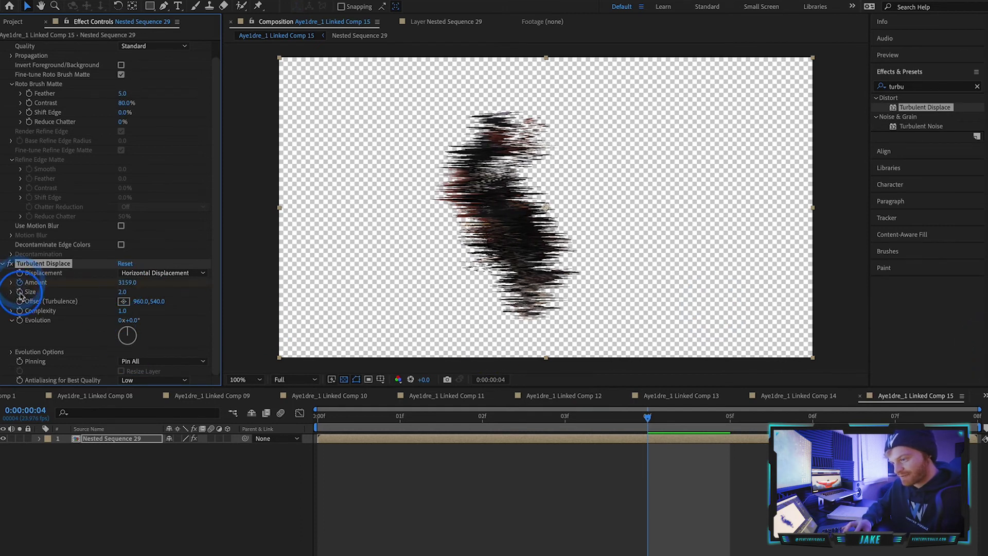
pyautogui.click(20, 312)
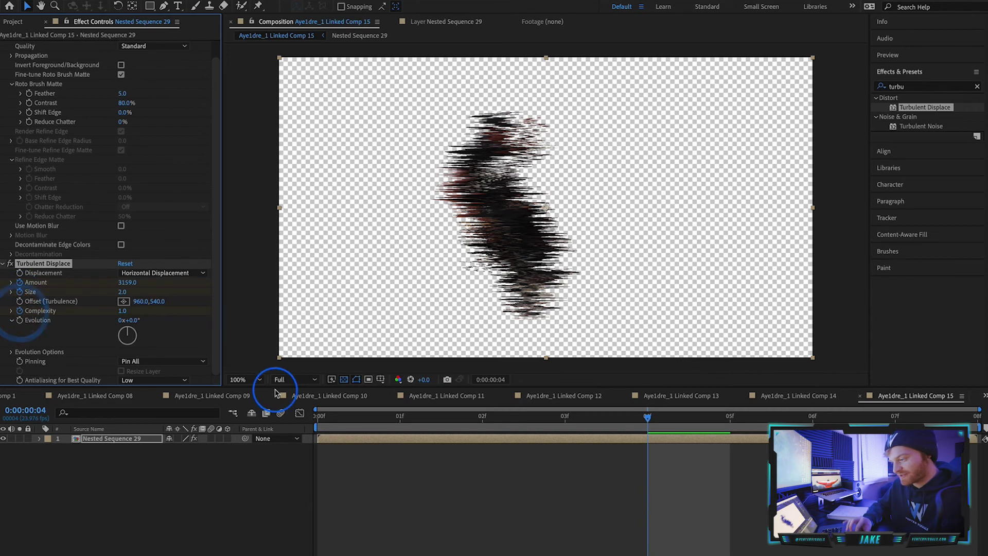
# - Set the displacement Amount to 0 at the first frame of the composition, leaving Size at 2
pyautogui.moveTo(400, 415); pyautogui.dragTo(282, 426)
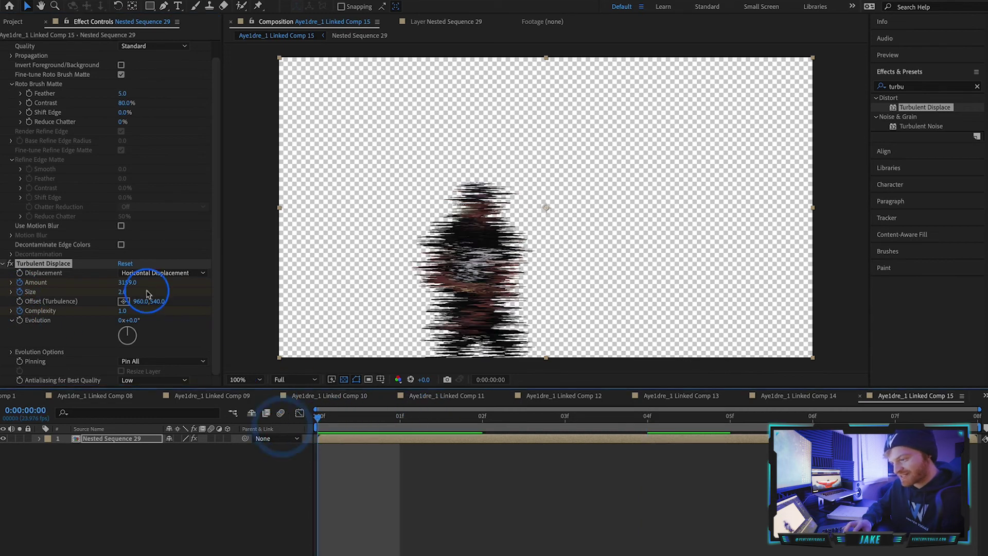
pyautogui.click(126, 282)
pyautogui.write('0')
pyautogui.click(126, 288)
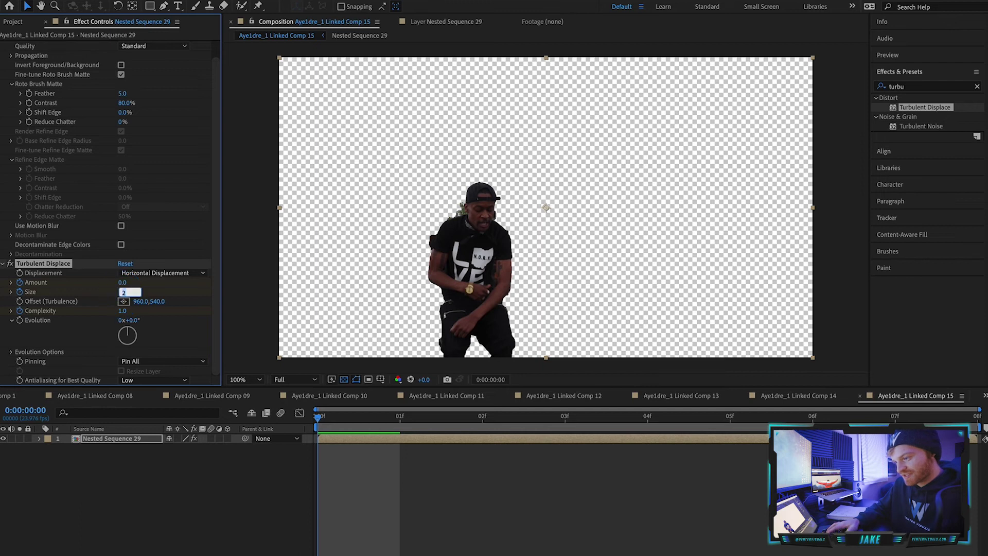
pyautogui.click(139, 324)
# - Set the displacement Amount to 0 at frame 7 and open the Complexity value for editing
pyautogui.click(361, 412)
pyautogui.moveTo(318, 431); pyautogui.dragTo(961, 426)
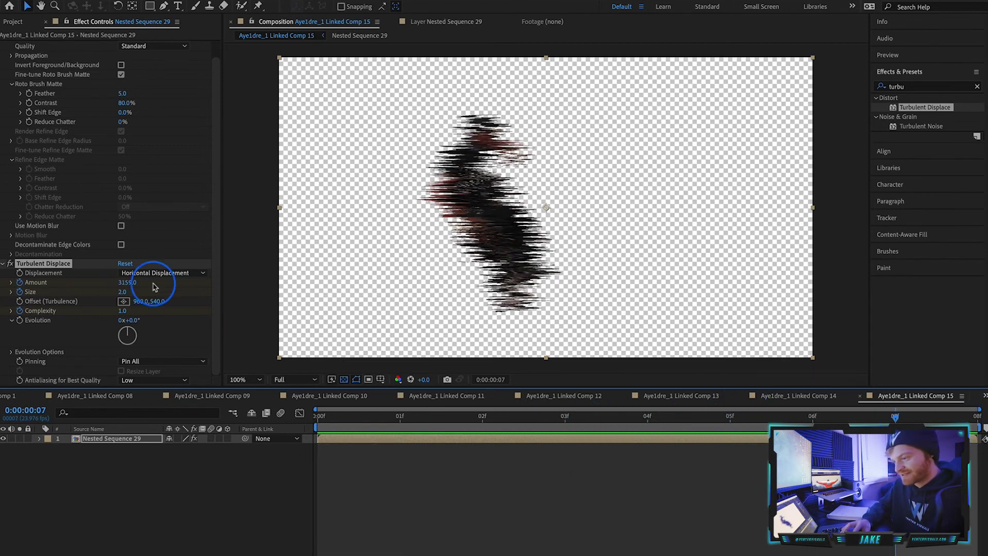
pyautogui.click(130, 284)
pyautogui.write('0')
pyautogui.press('Return')
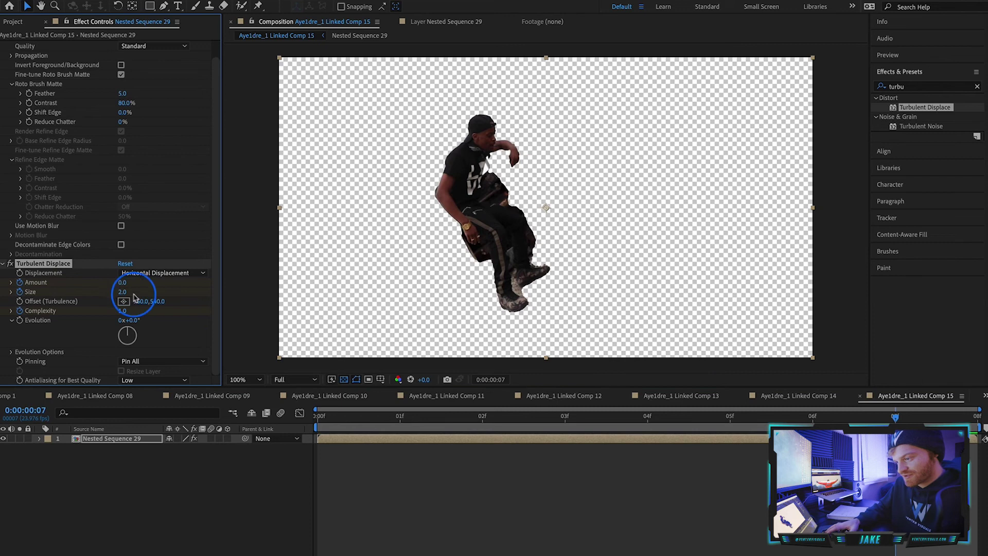
pyautogui.click(123, 303)
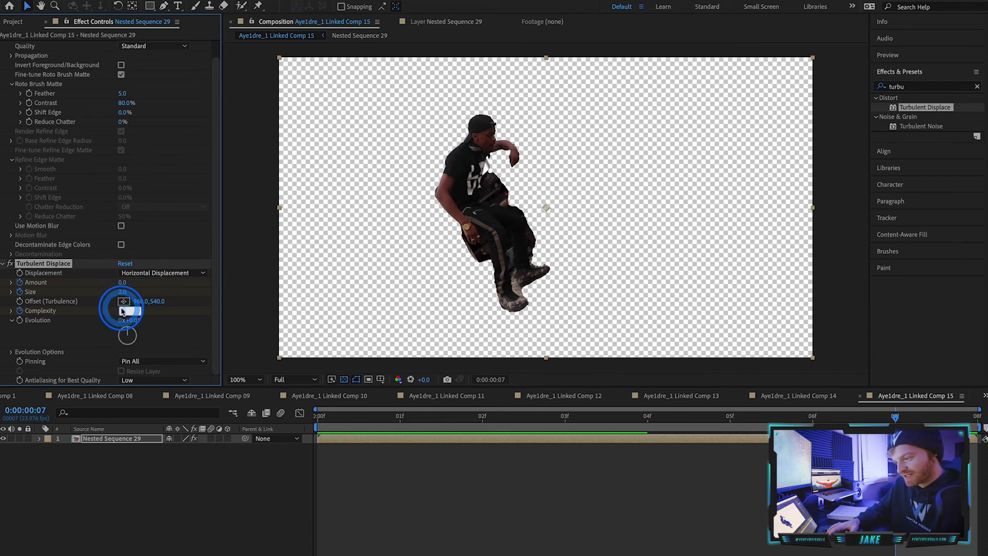
# - Scrub and play the composition to review the animated displacement, and deselect the layer
pyautogui.moveTo(544, 417); pyautogui.dragTo(873, 407)
pyautogui.moveTo(987, 415); pyautogui.dragTo(238, 458)
pyautogui.press('space')
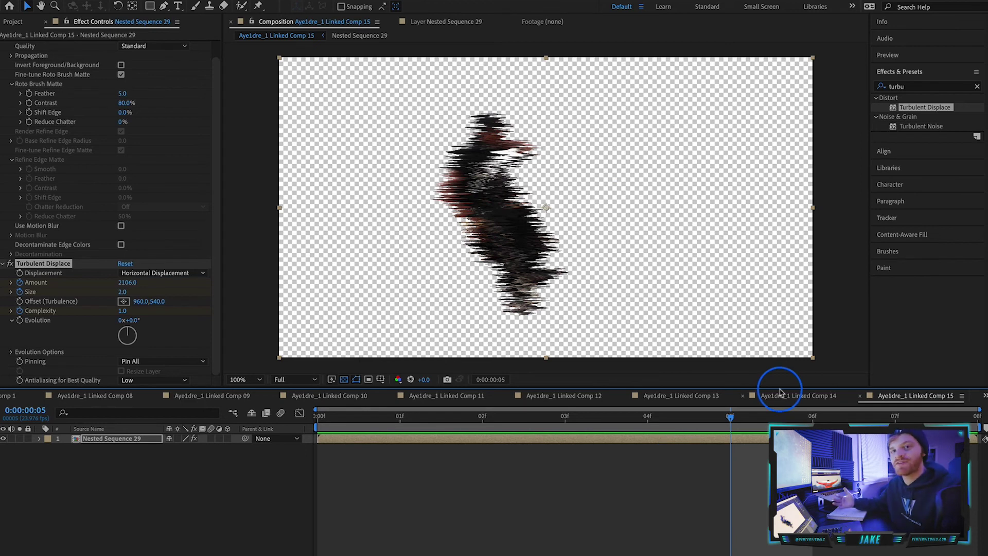
pyautogui.click(439, 190)
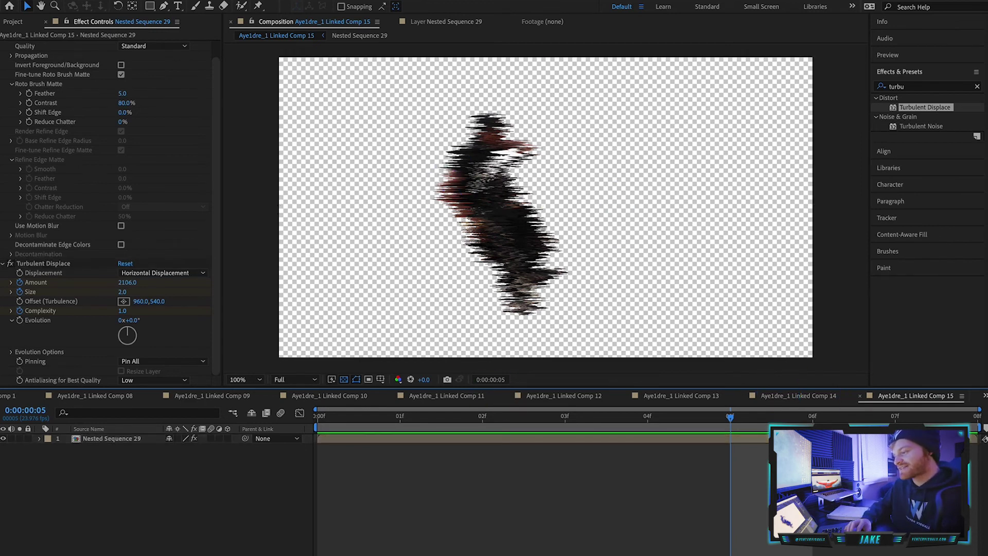
# - Switch to Premiere Pro and play the displaced subject transition over the dissolve between MVI_3932.MP4 and MVI_3933.MP4
pyautogui.click(791, 552)
pyautogui.click(779, 488)
pyautogui.click(784, 435)
pyautogui.click(716, 456)
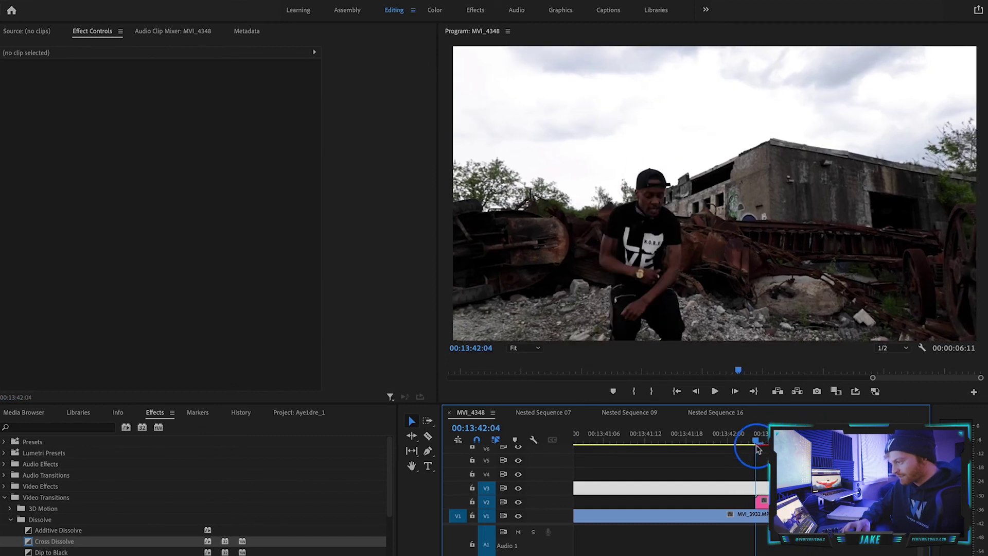
pyautogui.moveTo(716, 455); pyautogui.dragTo(656, 461)
pyautogui.press('space')
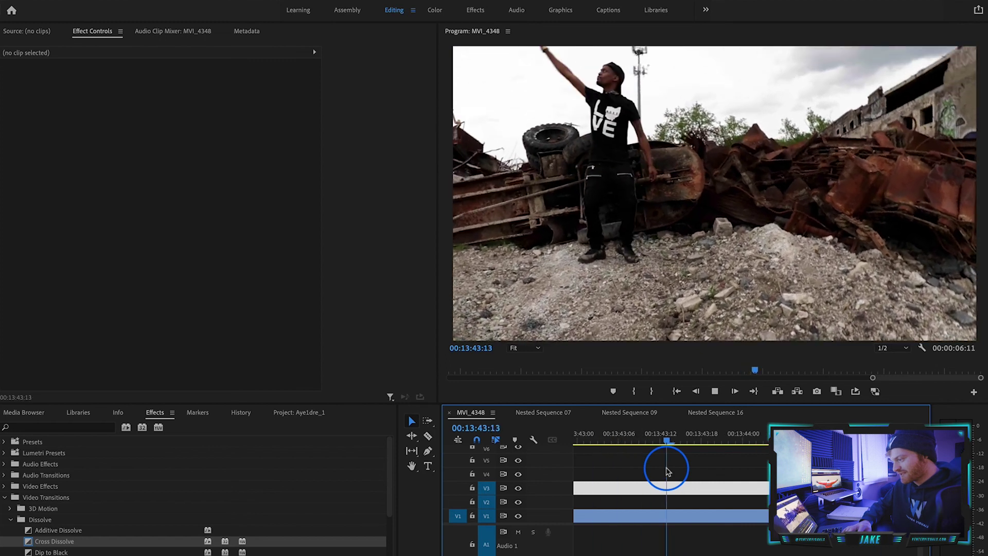
pyautogui.click(683, 498)
pyautogui.press('-')
pyautogui.hscroll(-2, 599, 492)
pyautogui.moveTo(633, 435); pyautogui.dragTo(692, 522)
pyautogui.moveTo(689, 442); pyautogui.dragTo(689, 441)
pyautogui.press('space')
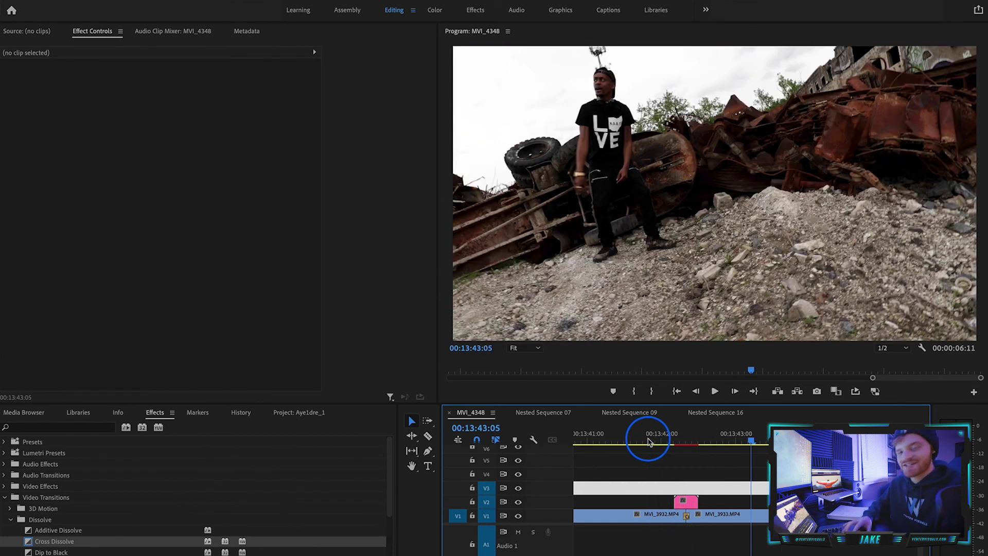